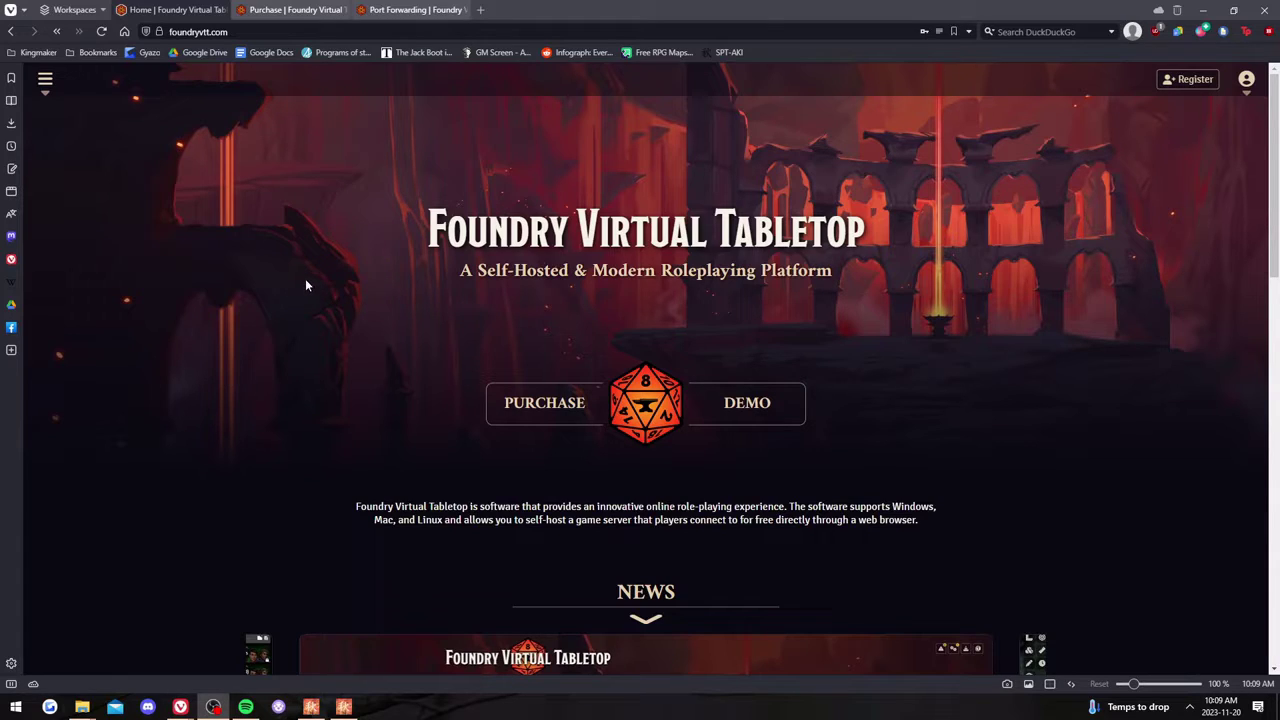
# - Check the software license price on the Purchase page and open the navigation menu on the Foundry home page
pyautogui.click(295, 9)
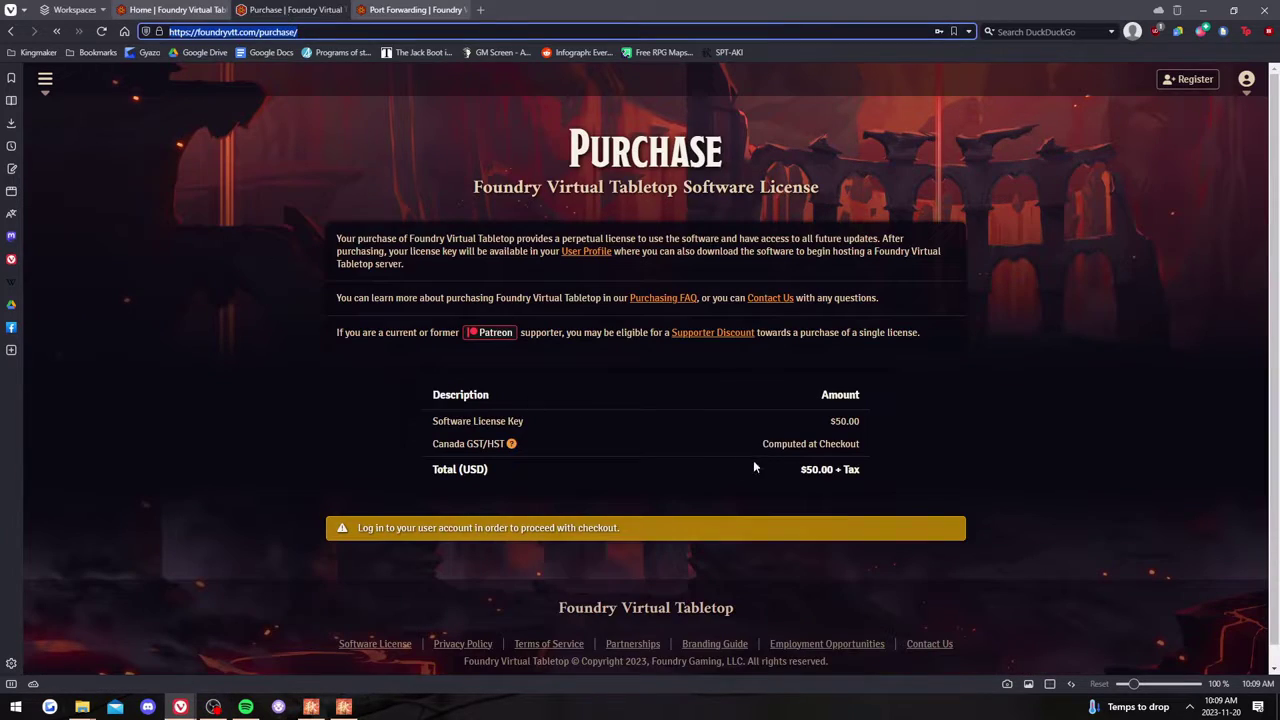
pyautogui.moveTo(814, 423); pyautogui.dragTo(870, 432)
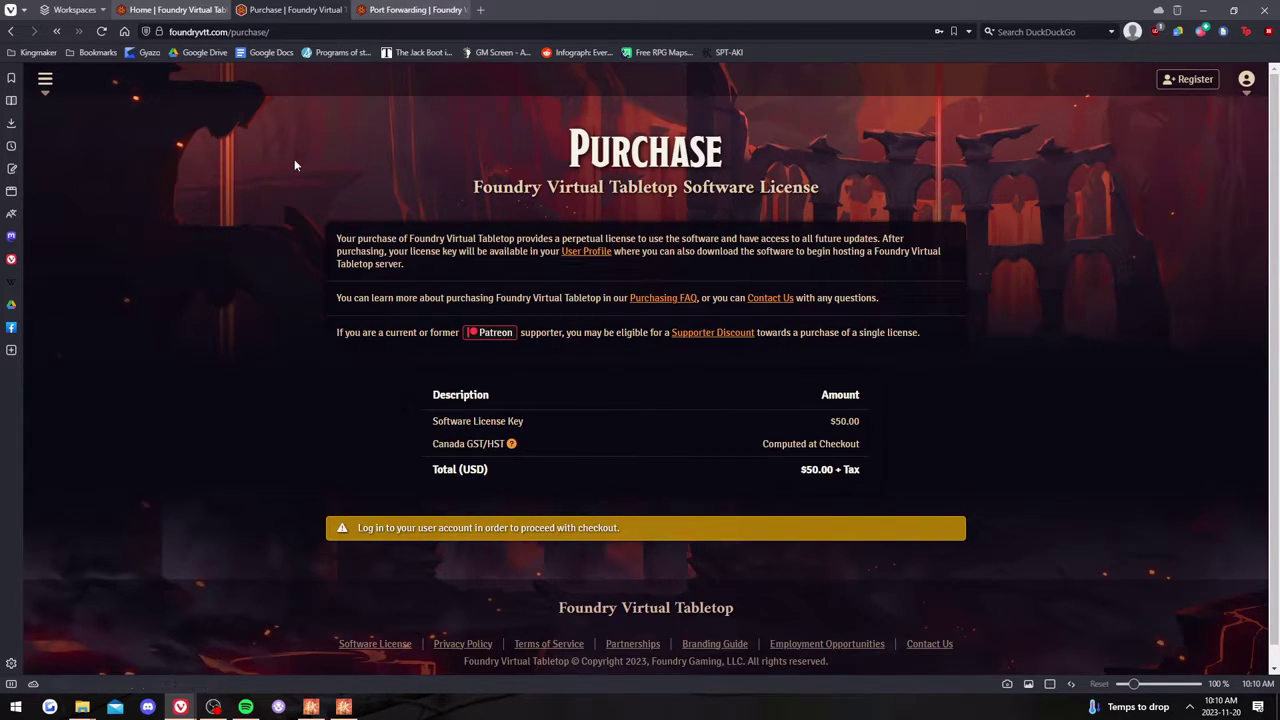
pyautogui.click(153, 12)
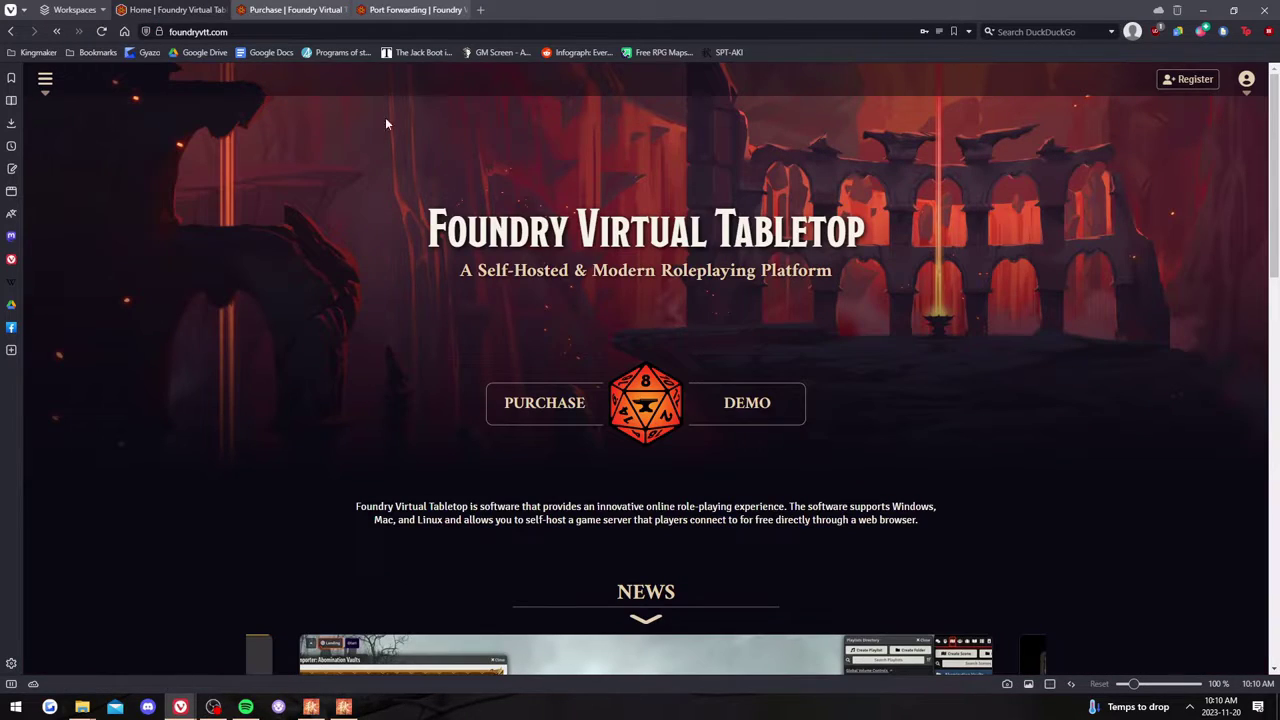
pyautogui.click(50, 85)
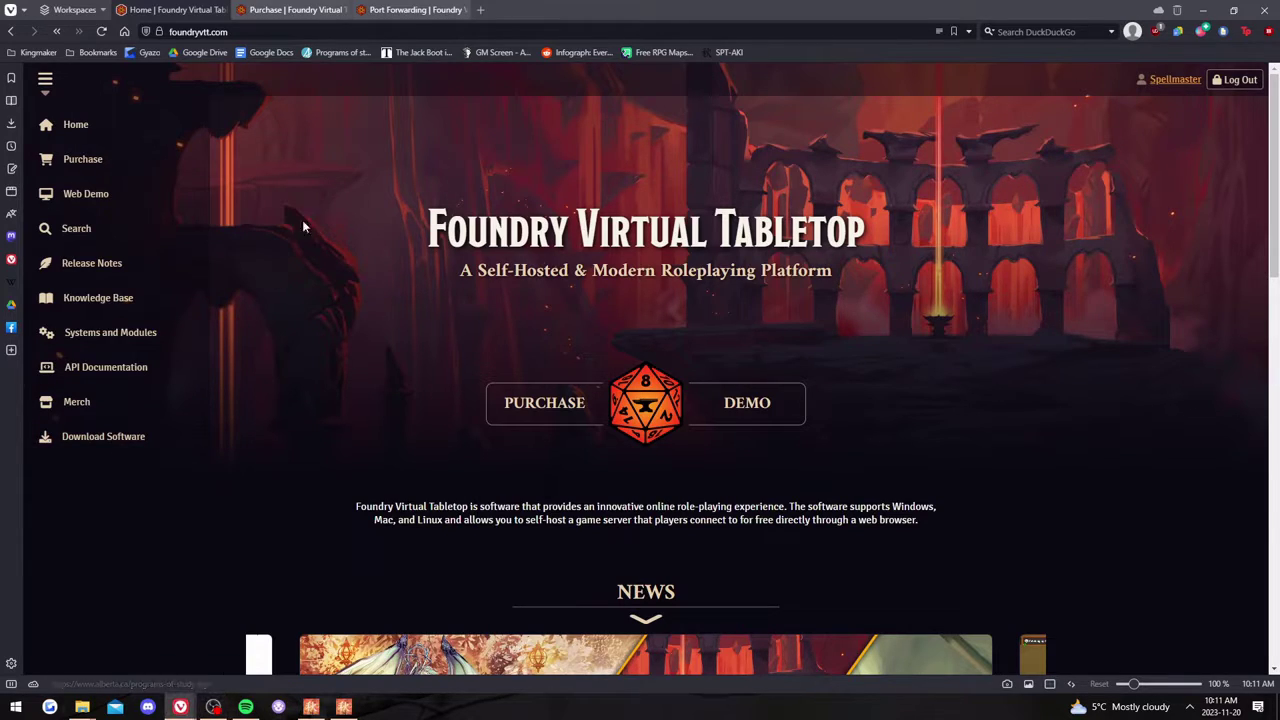
# - Open the Port Forwarding article and skim it from the overview to the example router configuration
pyautogui.click(390, 9)
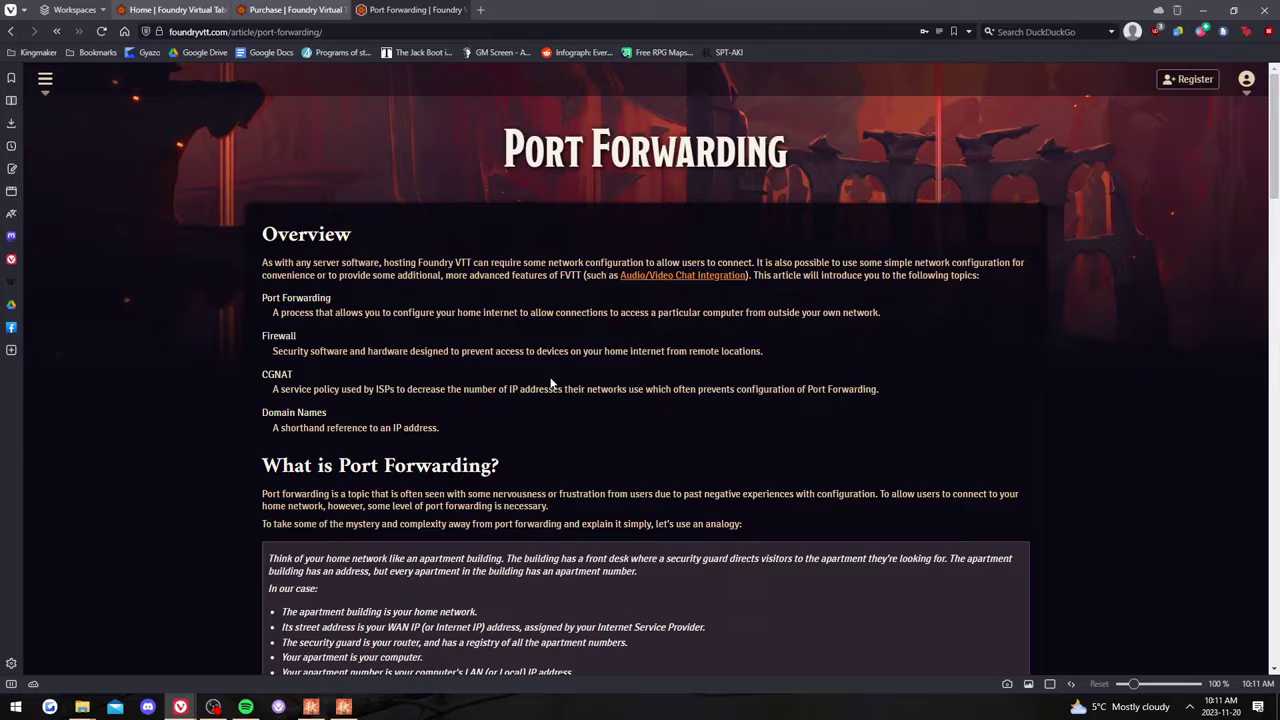
pyautogui.scroll(-3, 550, 383)
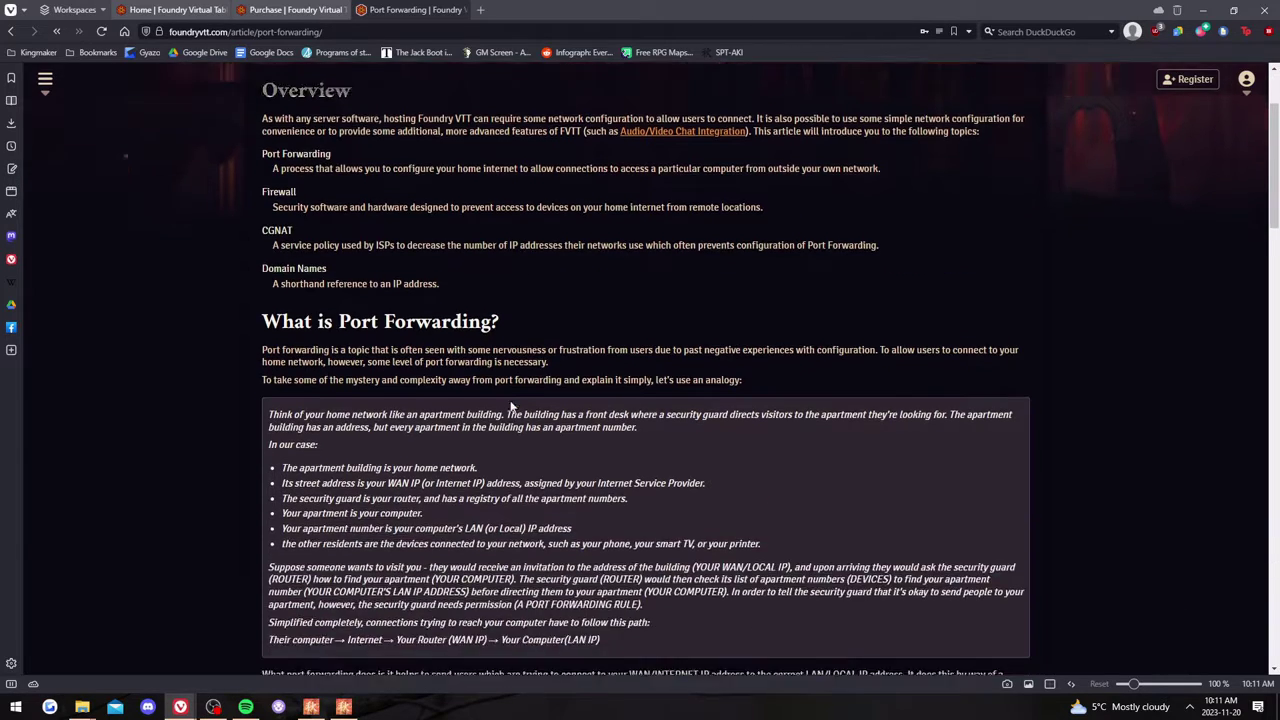
pyautogui.scroll(-2, 487, 308)
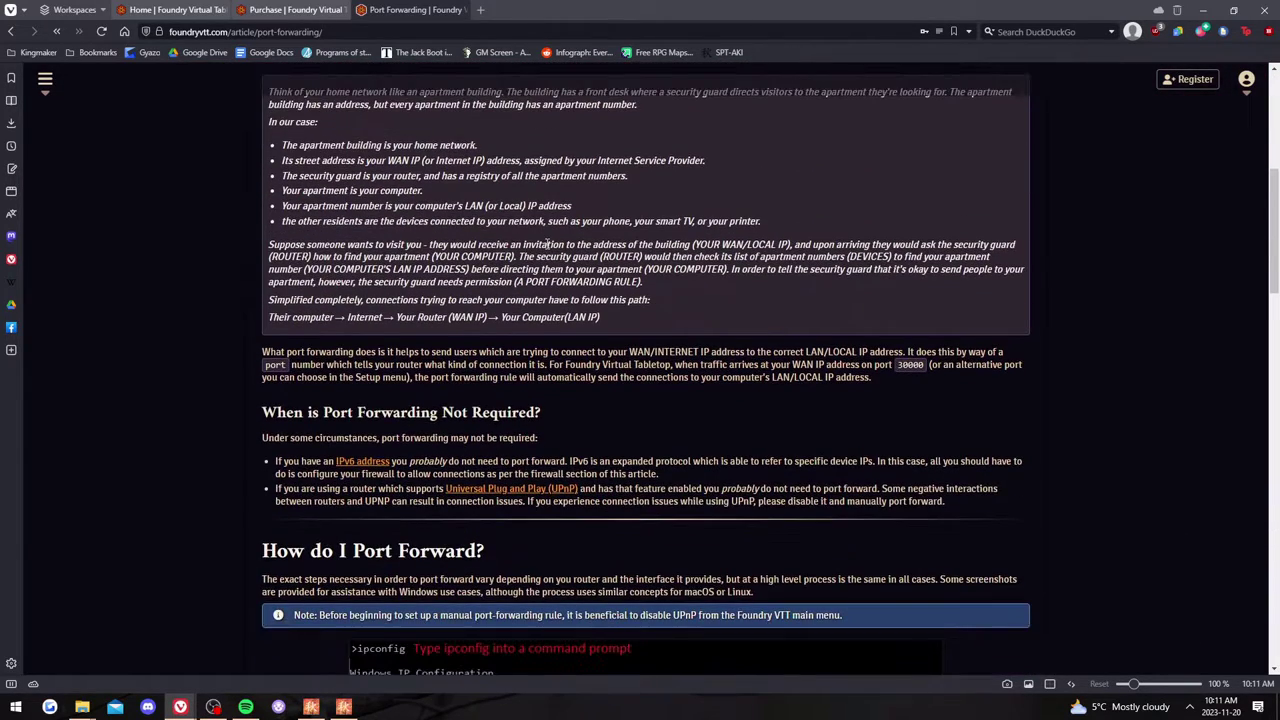
pyautogui.scroll(1, 522, 224)
pyautogui.scroll(5, 522, 224)
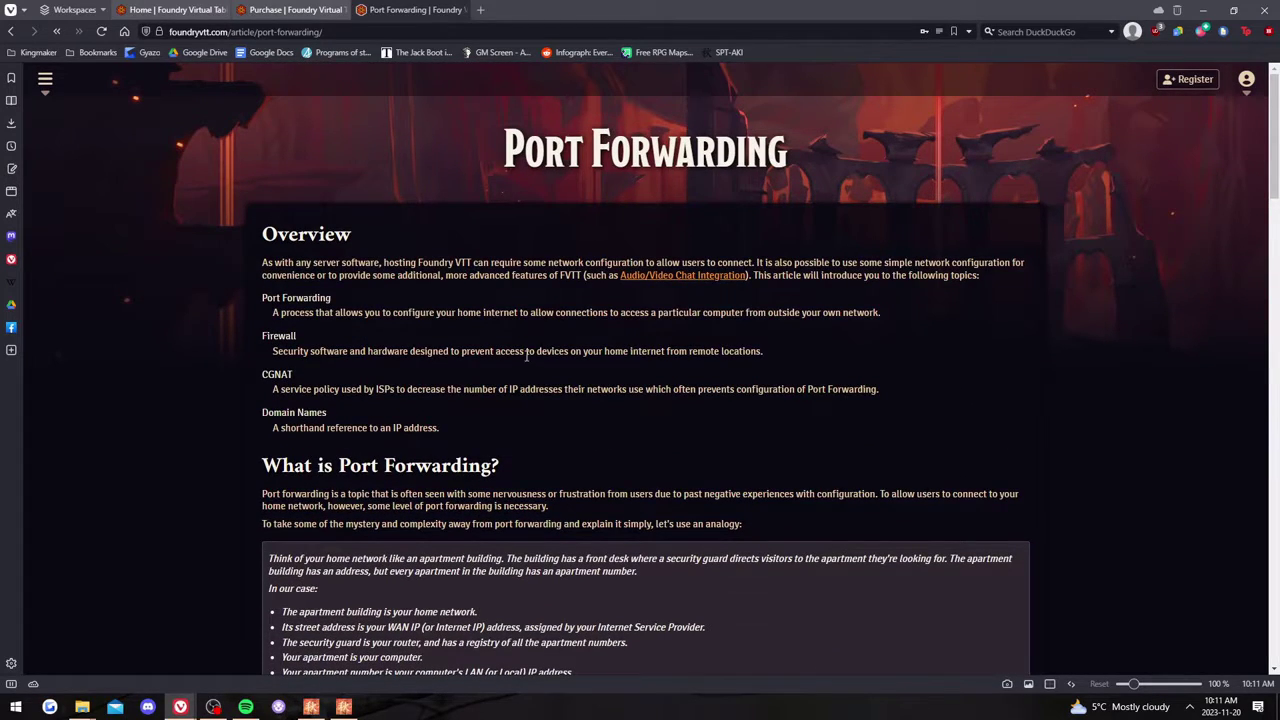
pyautogui.scroll(-4, 527, 355)
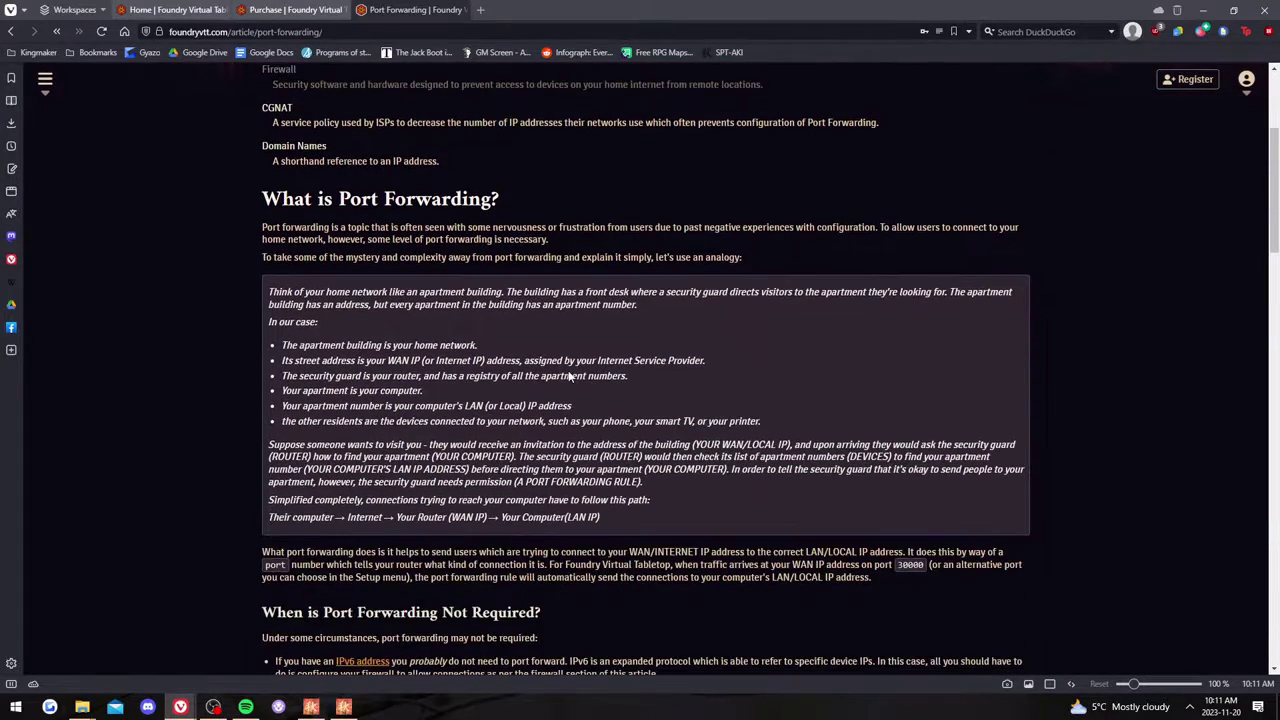
pyautogui.scroll(-6, 570, 372)
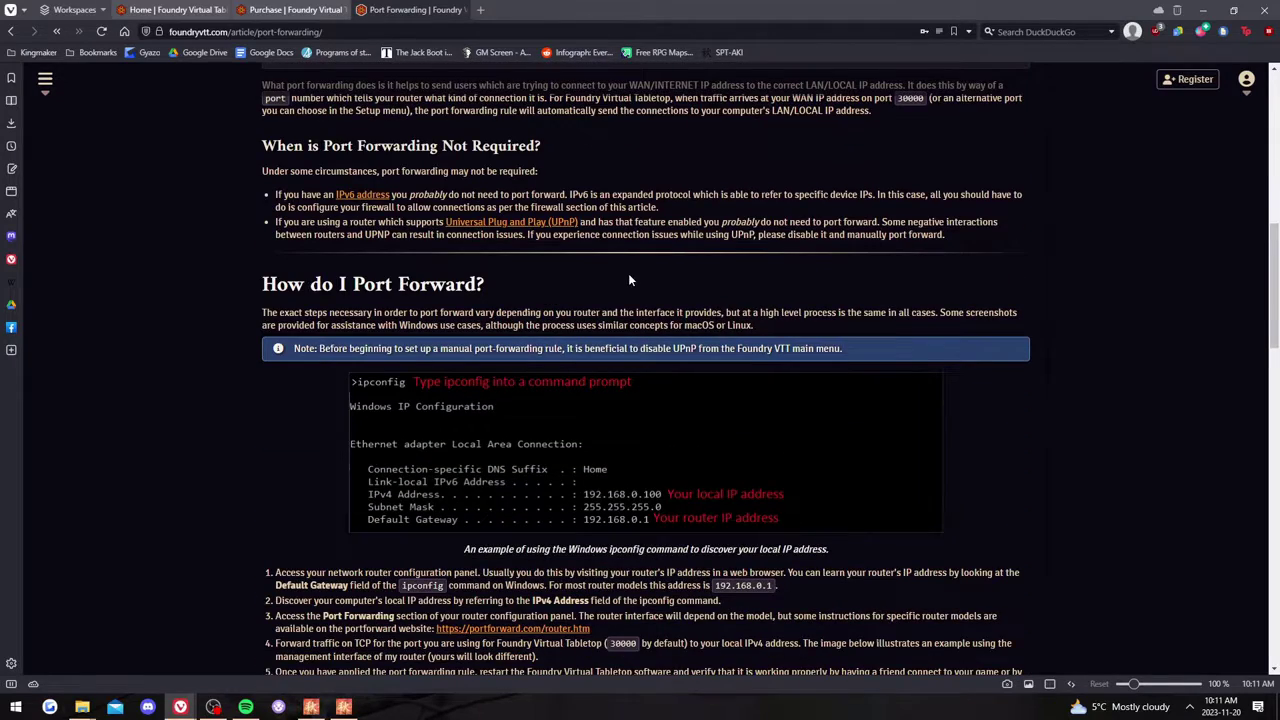
pyautogui.scroll(-3, 643, 275)
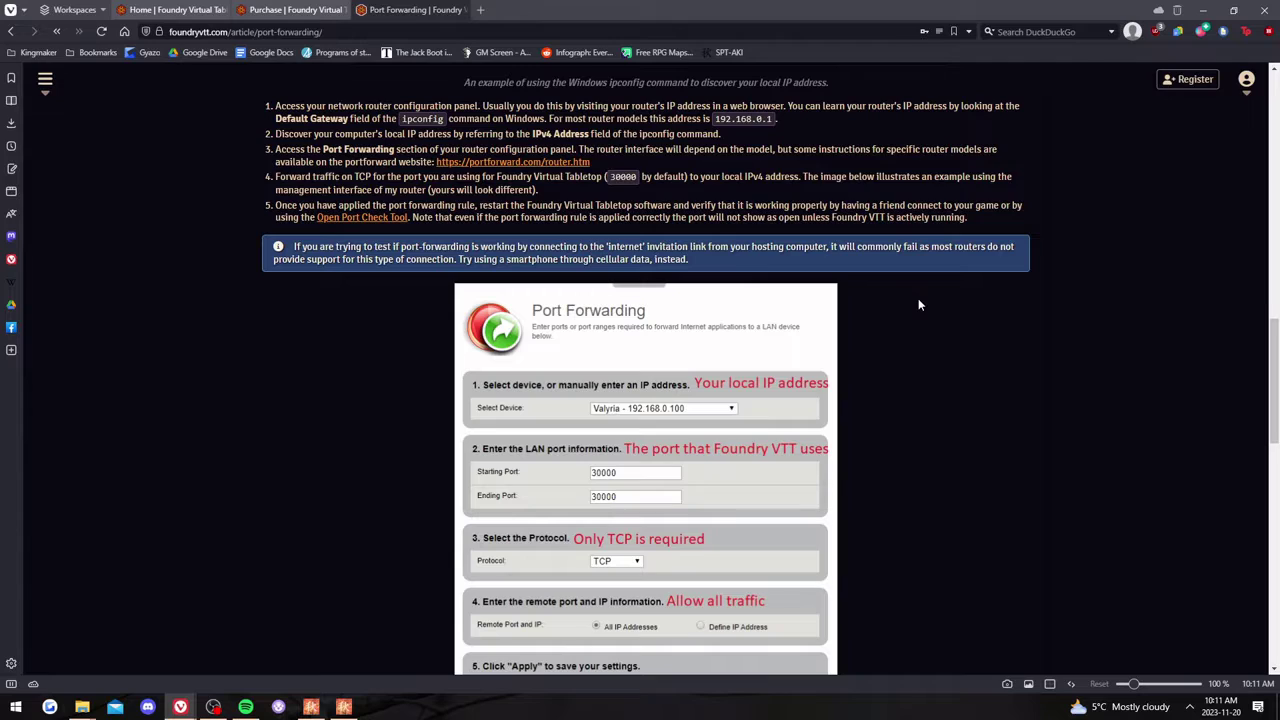
pyautogui.scroll(-2, 838, 429)
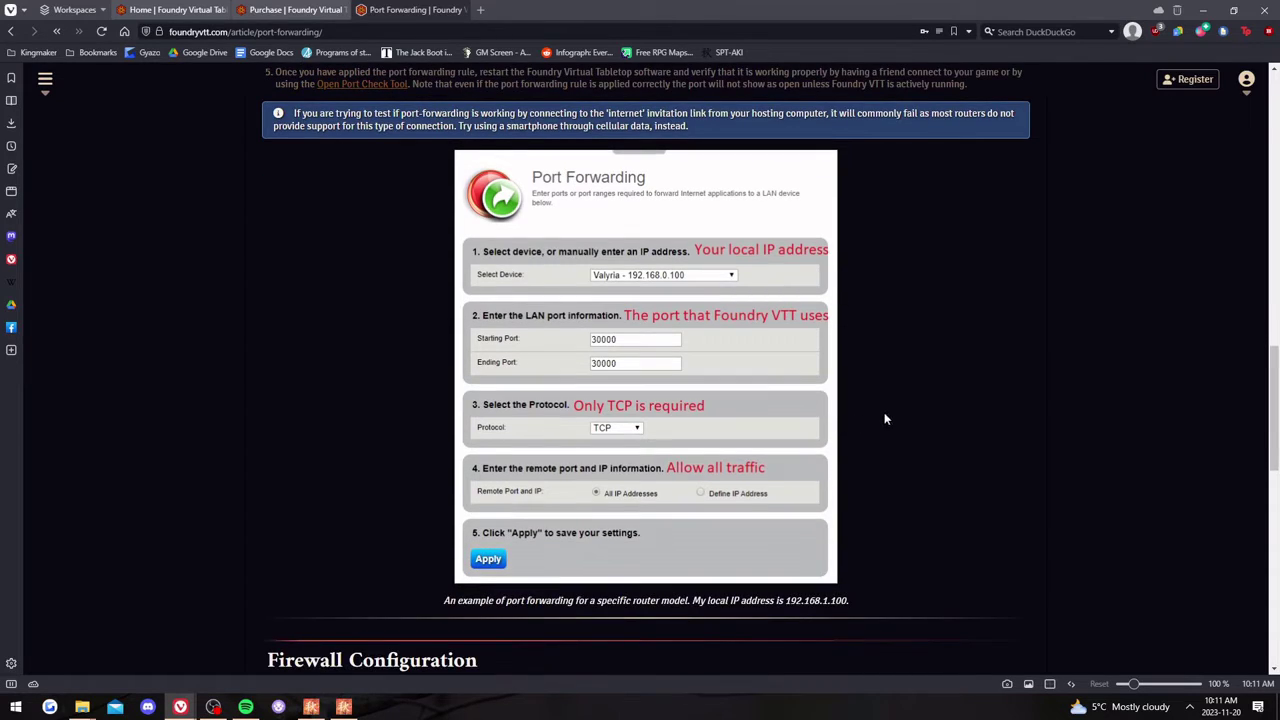
pyautogui.scroll(1, 884, 419)
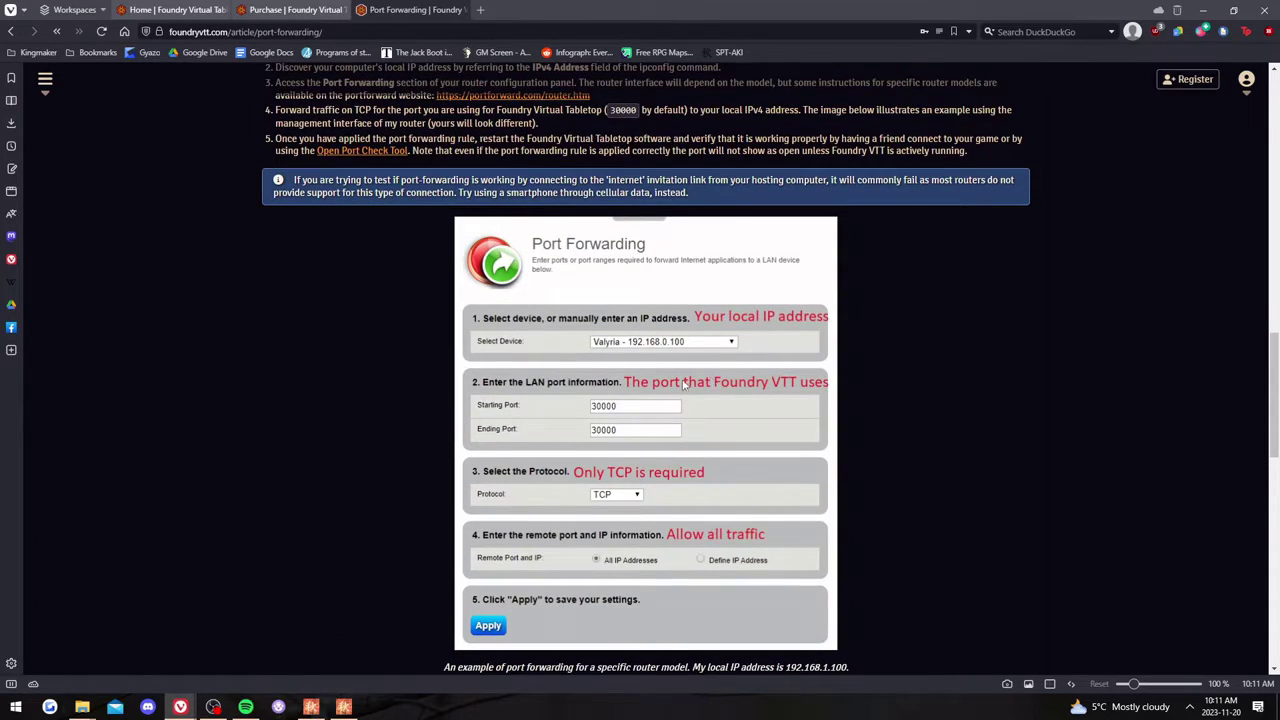
pyautogui.scroll(8, 712, 338)
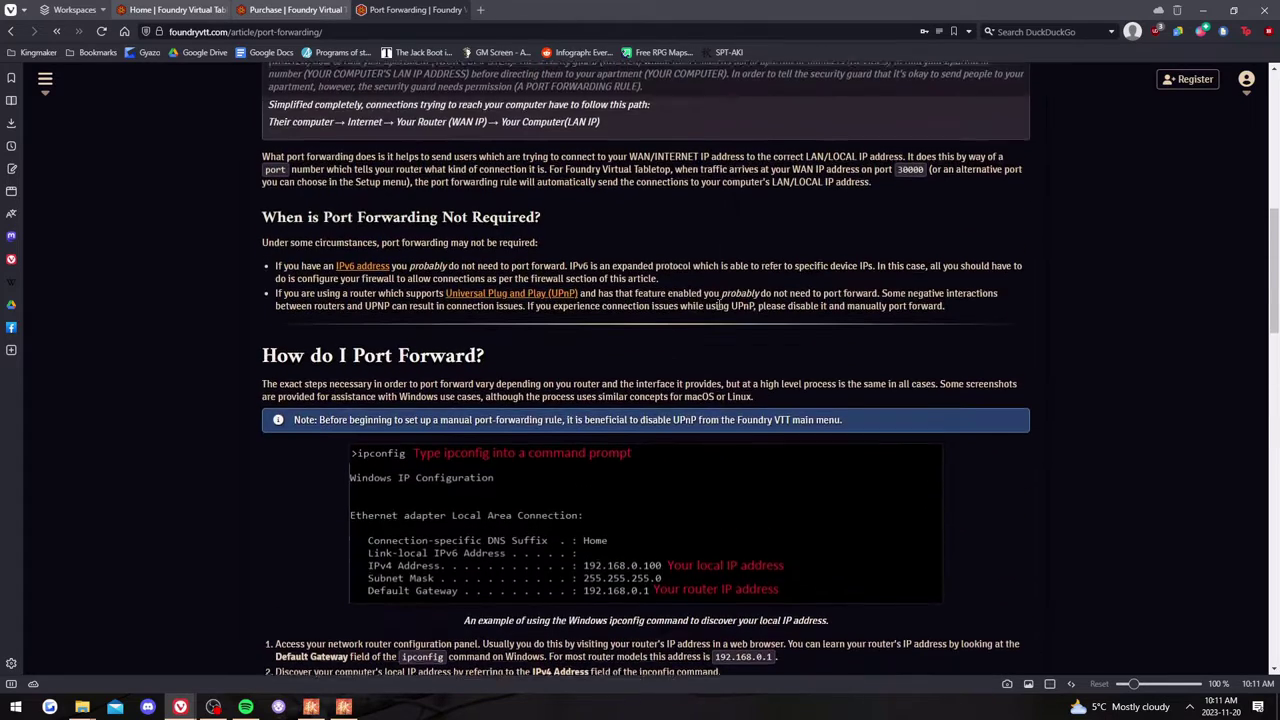
pyautogui.scroll(2, 719, 305)
pyautogui.scroll(2, 691, 352)
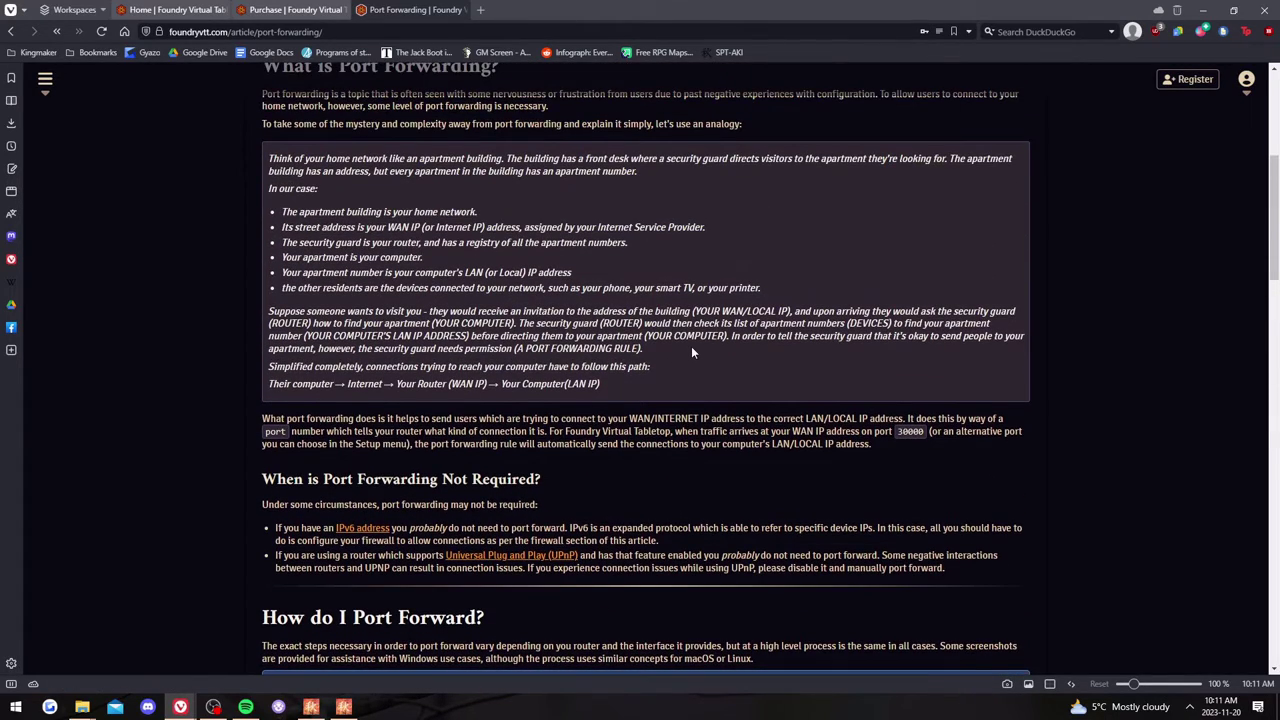
# - Select the article's web address and examine the How do I Port Forward instructions, including the ipconfig and router examples
pyautogui.click(541, 32)
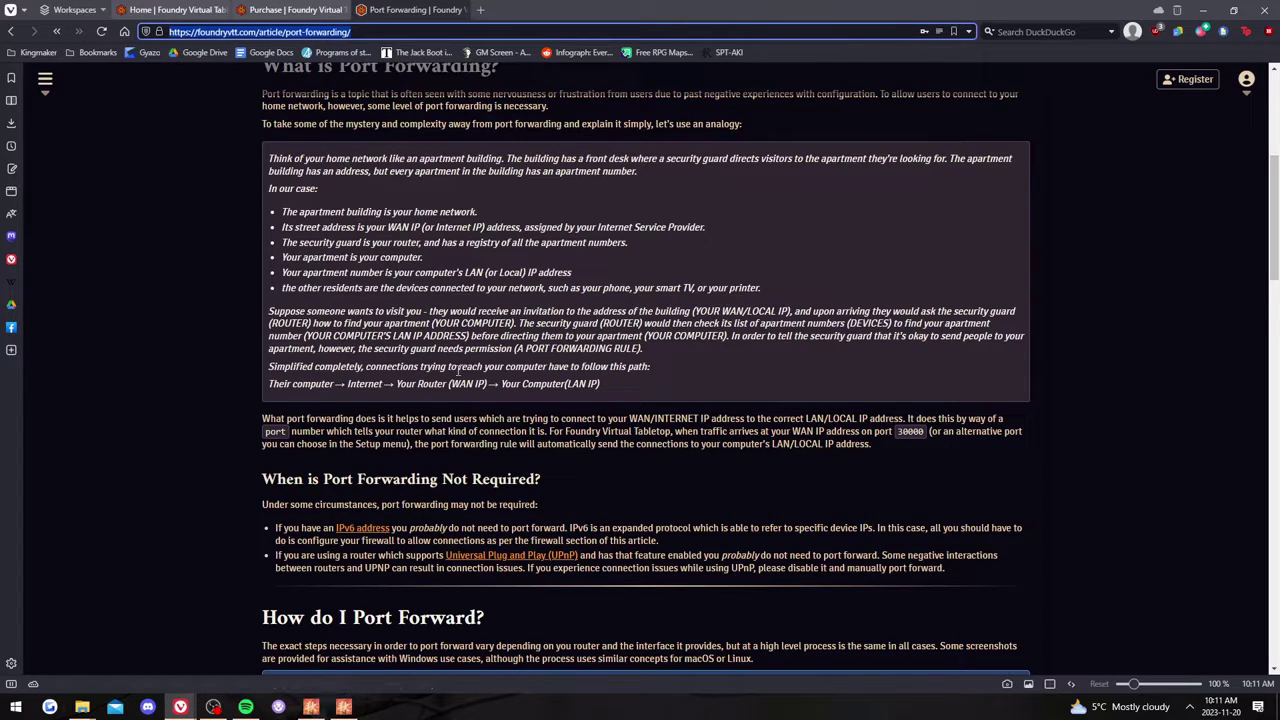
pyautogui.scroll(-5, 576, 418)
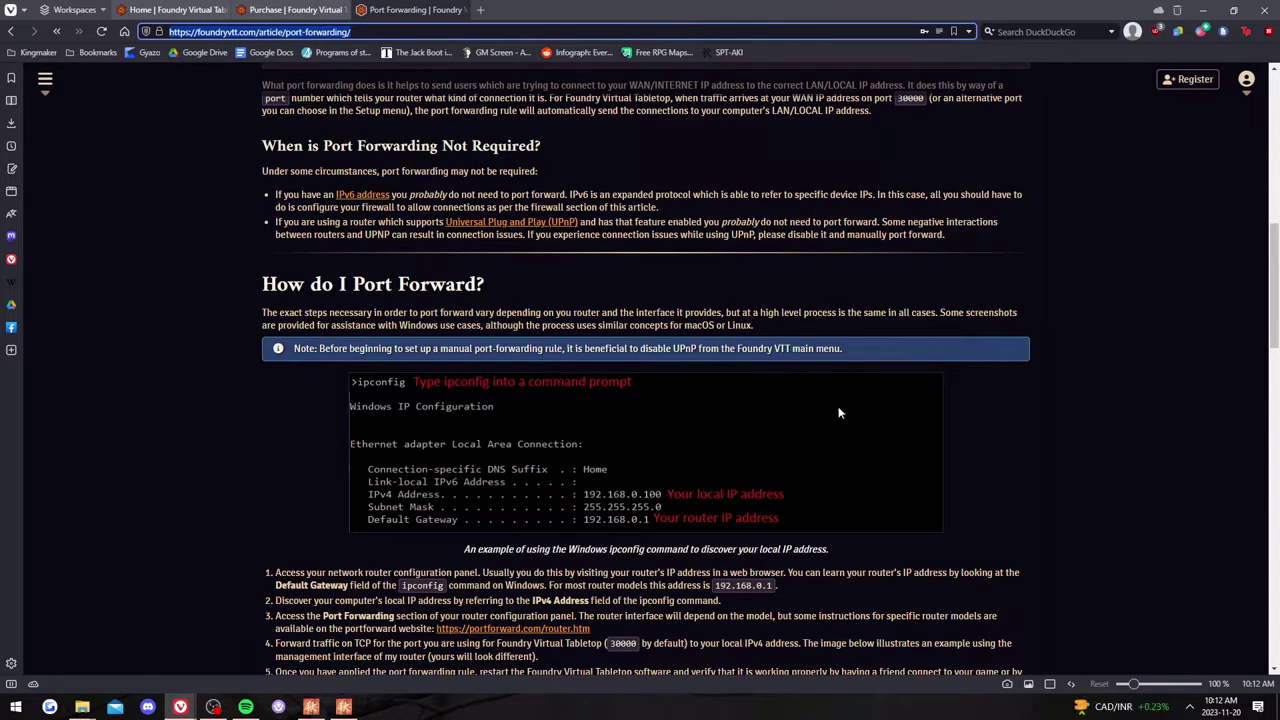
pyautogui.scroll(-8, 747, 479)
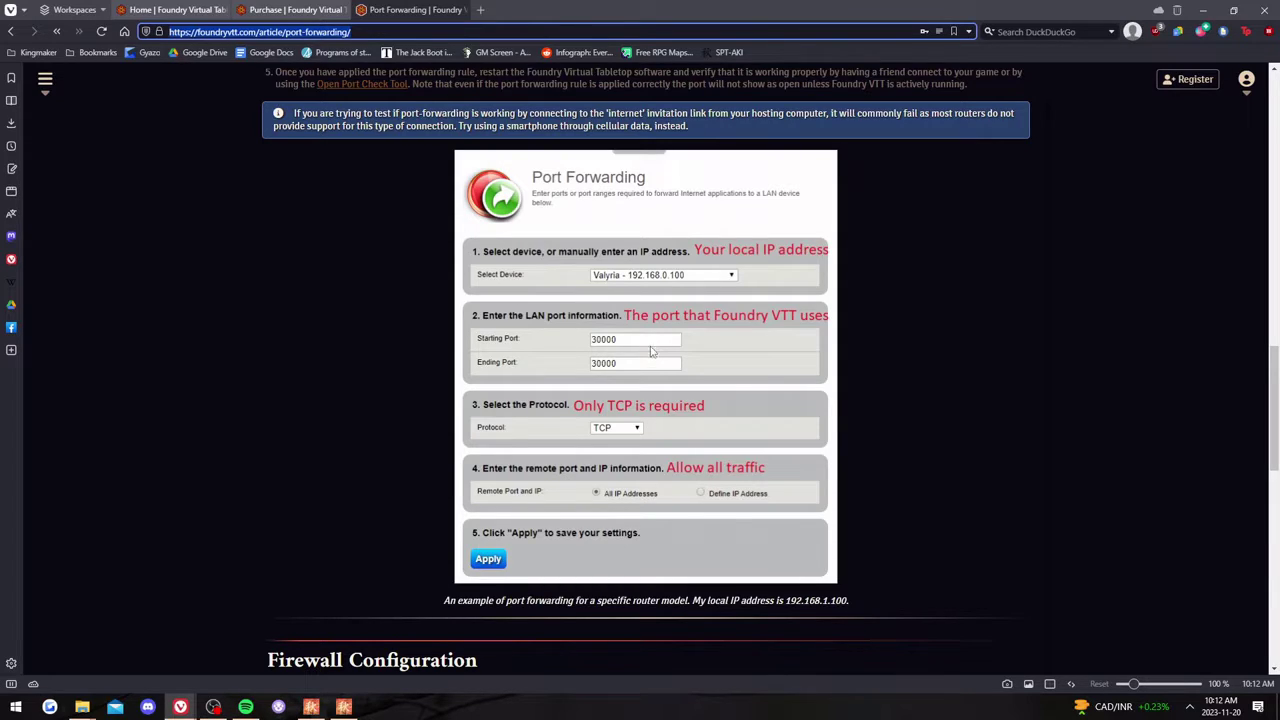
pyautogui.scroll(-4, 655, 355)
pyautogui.scroll(4, 718, 325)
pyautogui.scroll(8, 634, 345)
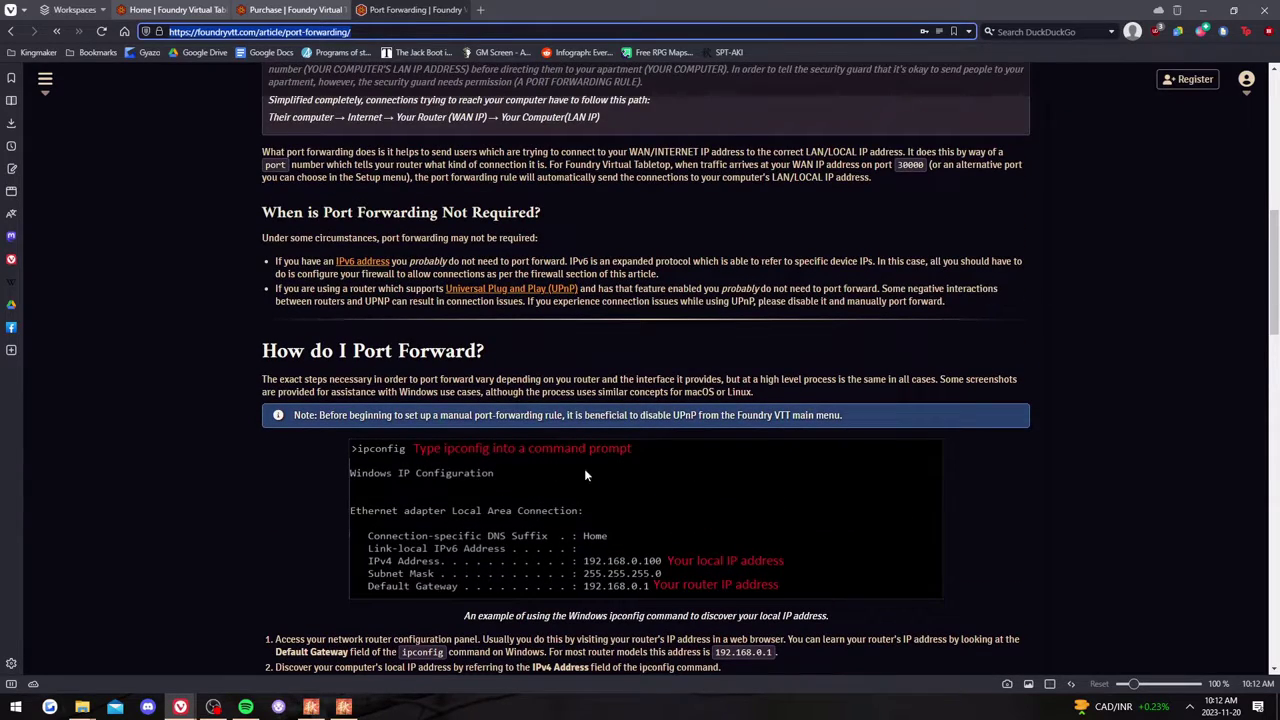
pyautogui.scroll(-1, 620, 478)
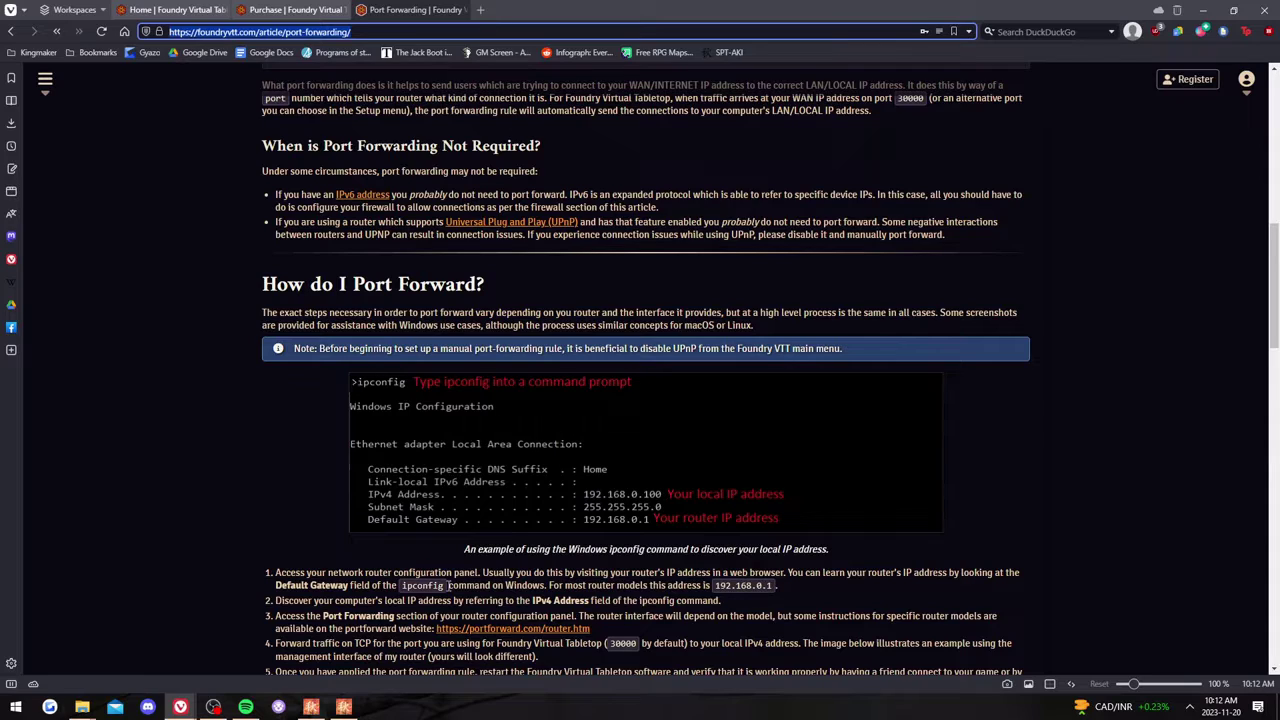
pyautogui.scroll(-1, 442, 585)
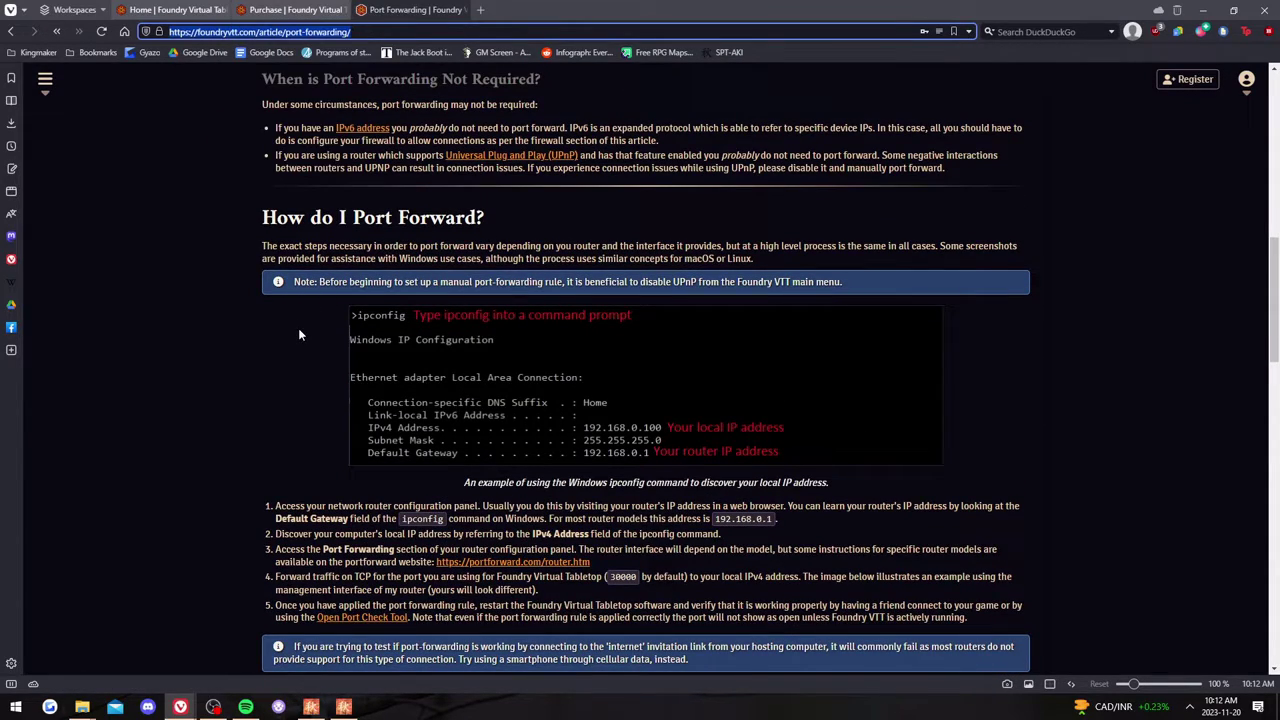
pyautogui.scroll(-6, 284, 363)
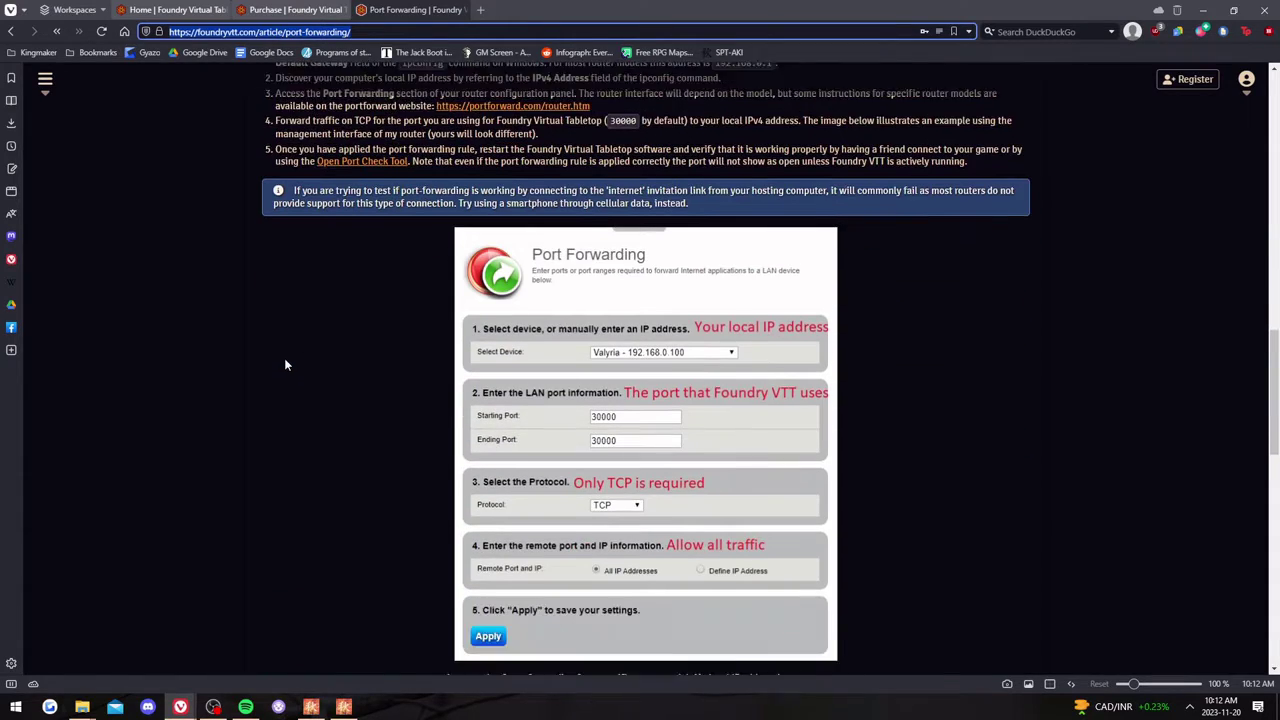
pyautogui.scroll(2, 286, 360)
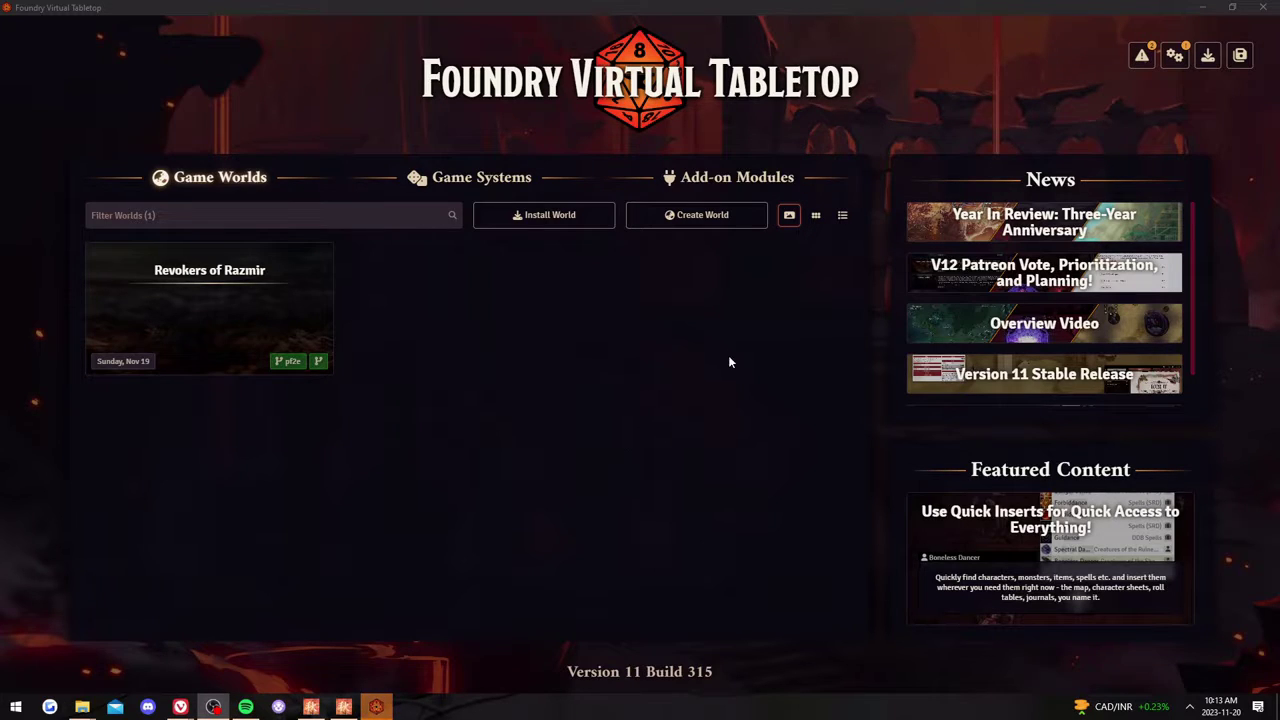
# - Review the Application Configuration settings in the Foundry Virtual Tabletop application, including port and UPnP, and close them without changes
pyautogui.click(1177, 57)
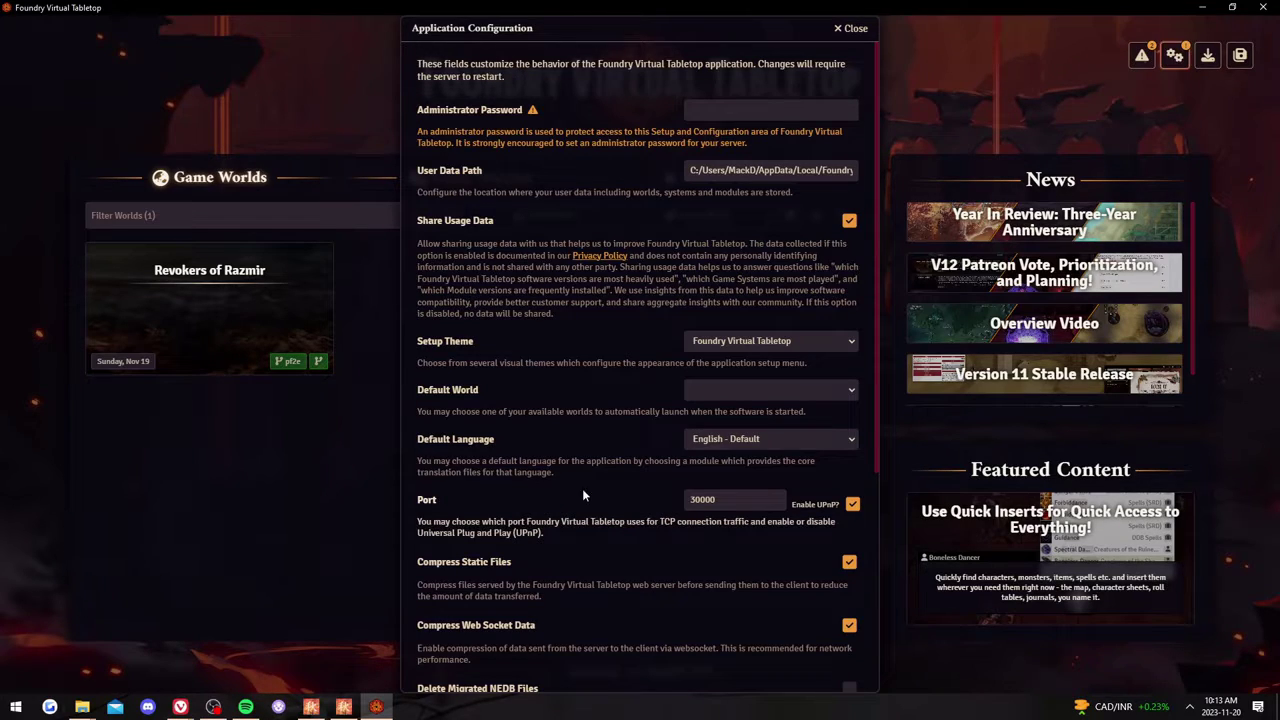
pyautogui.scroll(-2, 722, 480)
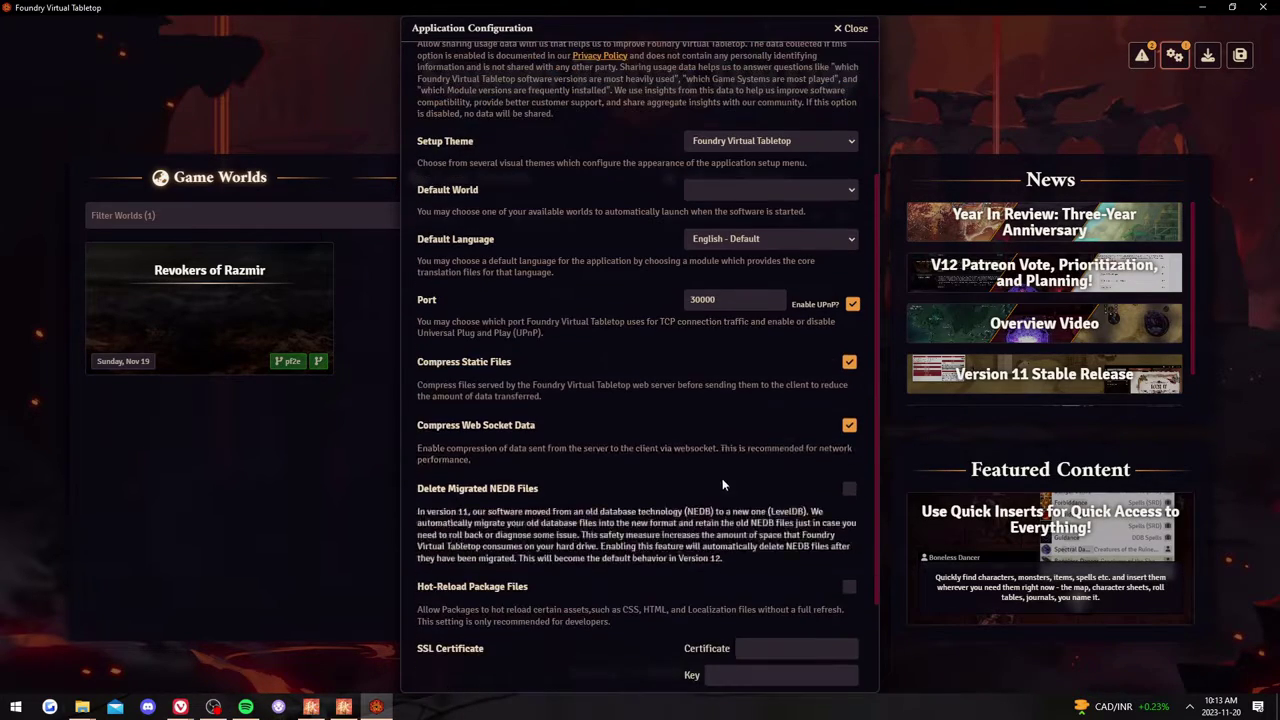
pyautogui.scroll(-2, 732, 304)
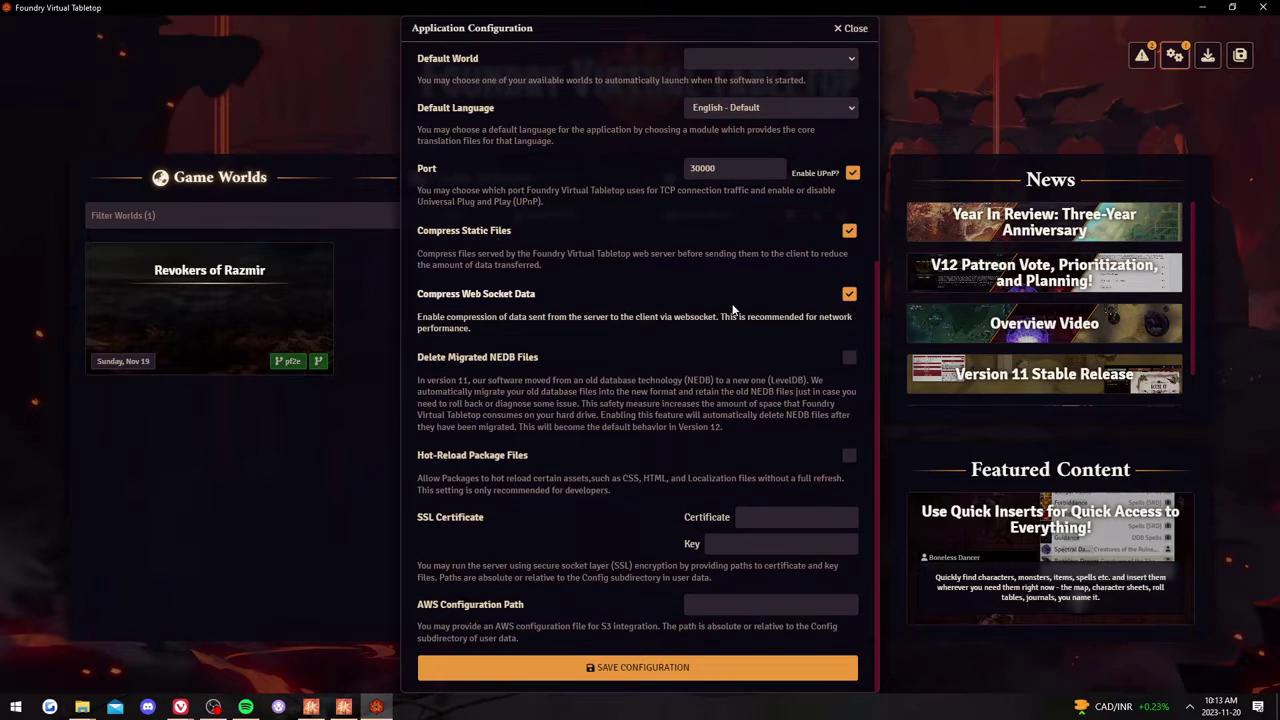
pyautogui.scroll(3, 740, 277)
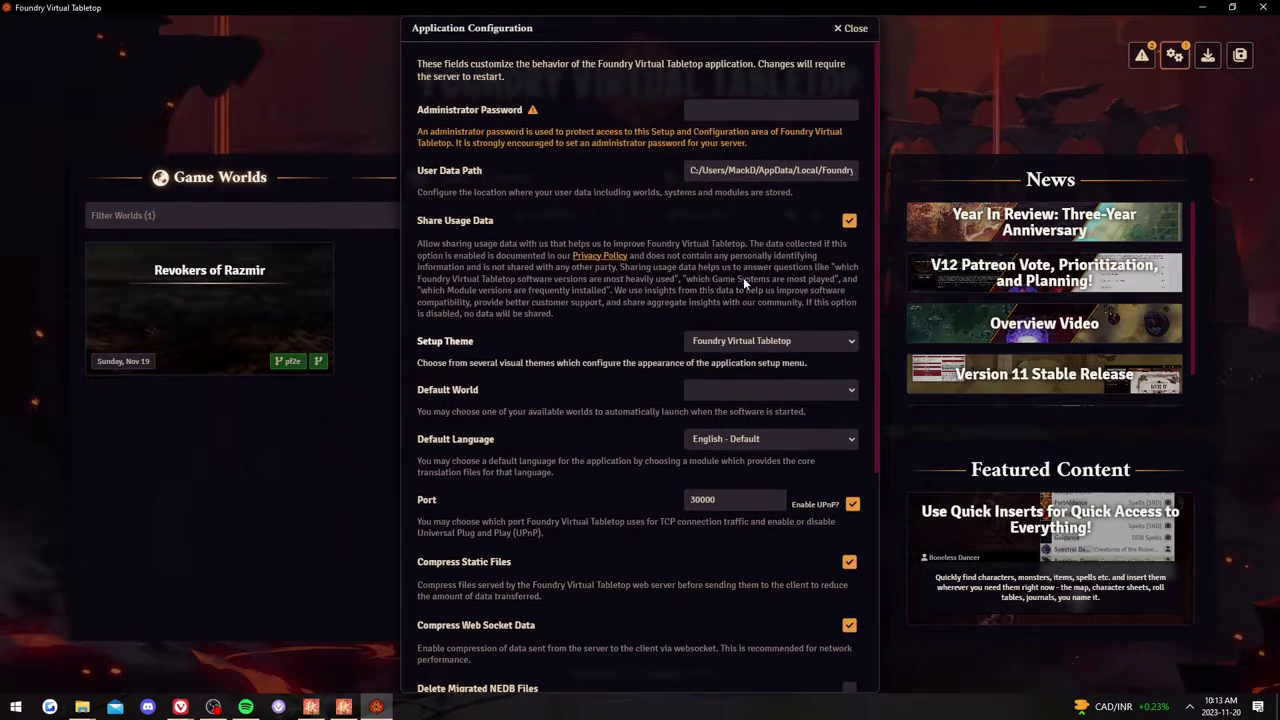
pyautogui.click(855, 29)
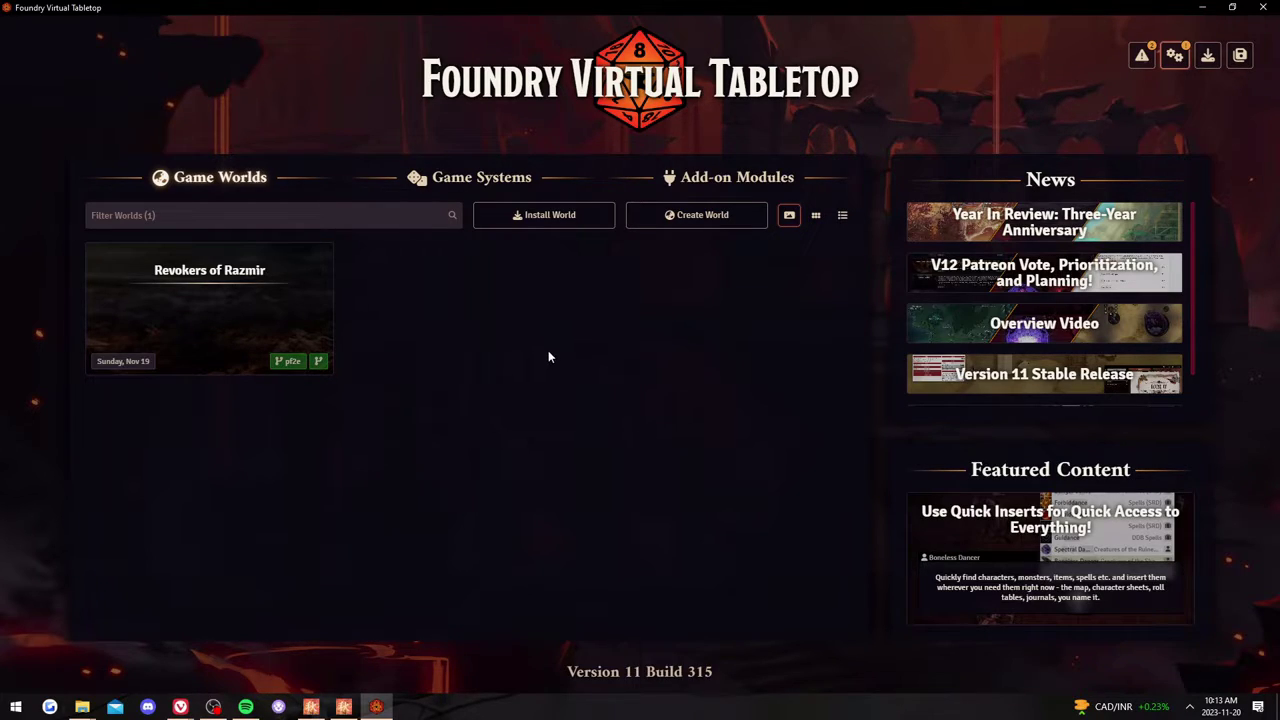
# - Install the Call of Cthulhu 7th edition game system from the available system packages and close the installer
pyautogui.click(487, 186)
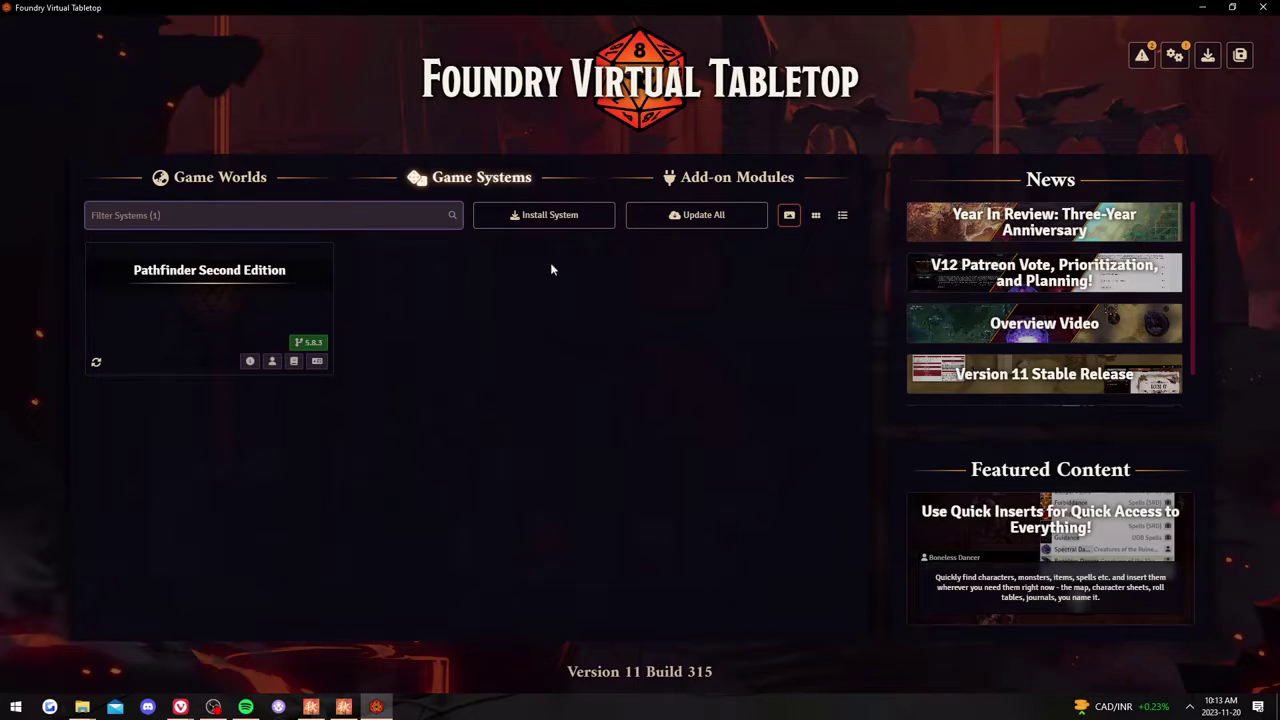
pyautogui.click(545, 218)
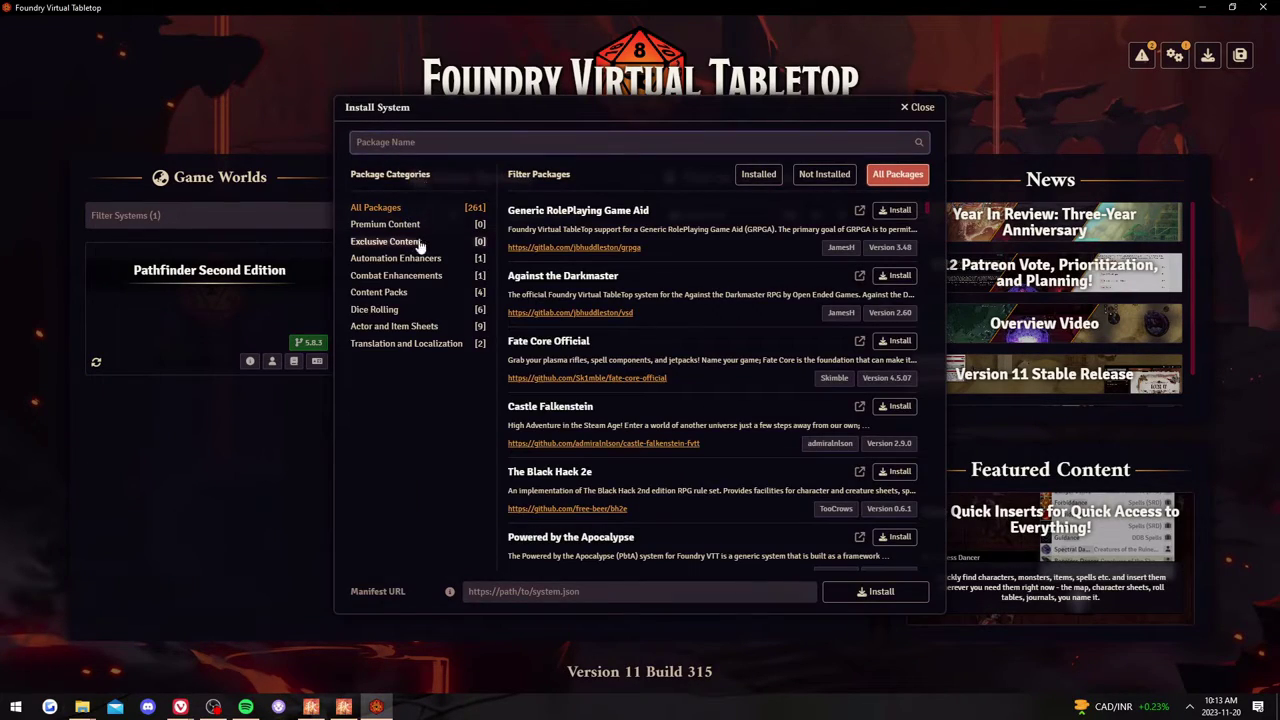
pyautogui.scroll(-3, 590, 285)
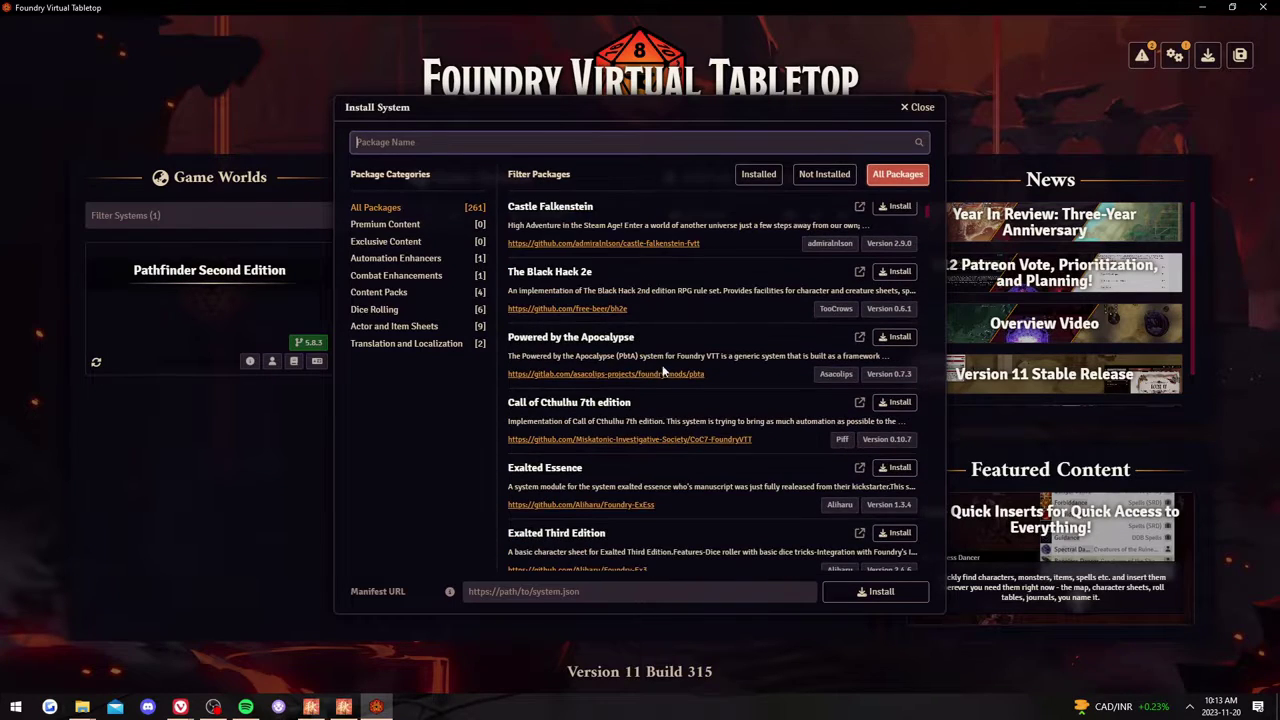
pyautogui.scroll(-4, 612, 350)
pyautogui.scroll(3, 612, 350)
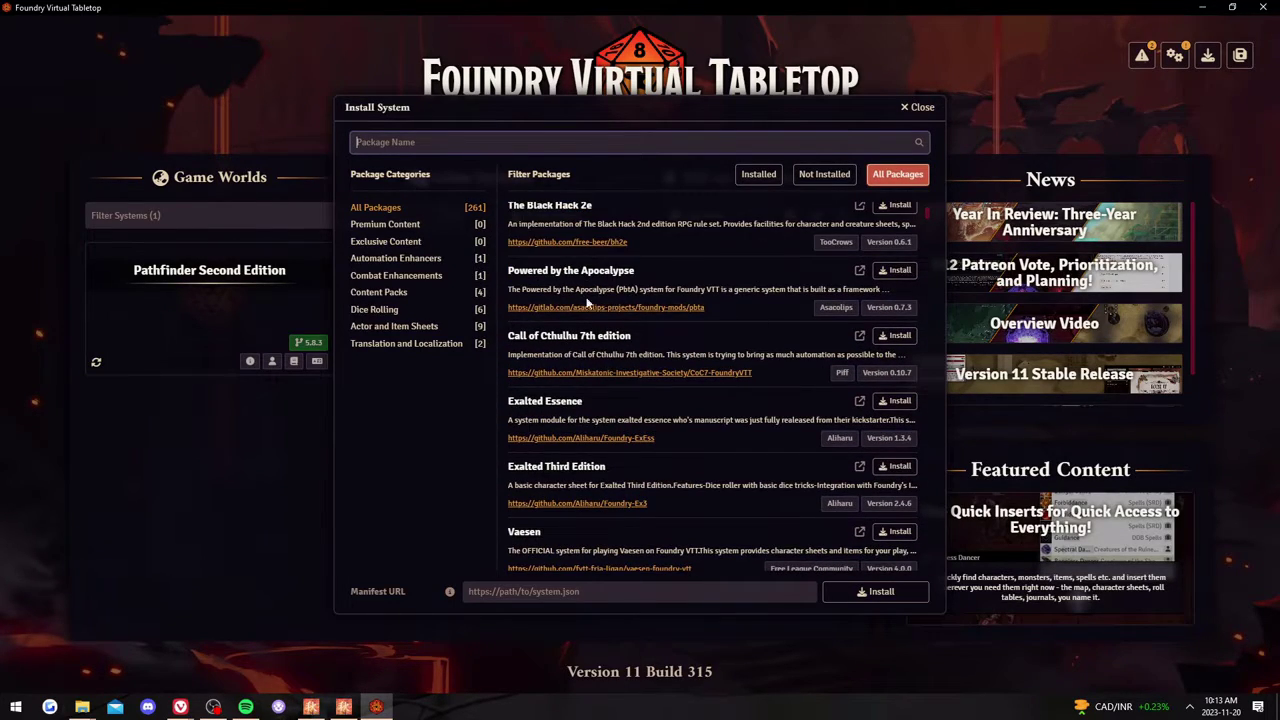
pyautogui.click(897, 340)
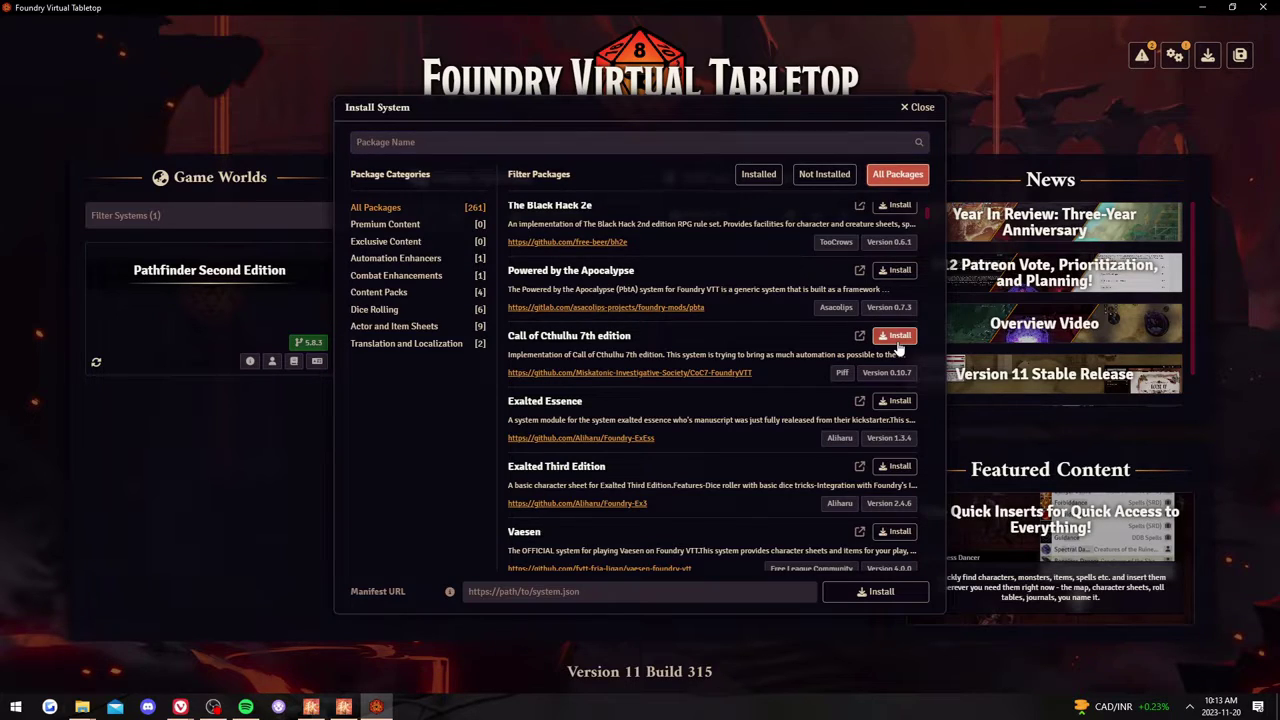
pyautogui.click(916, 107)
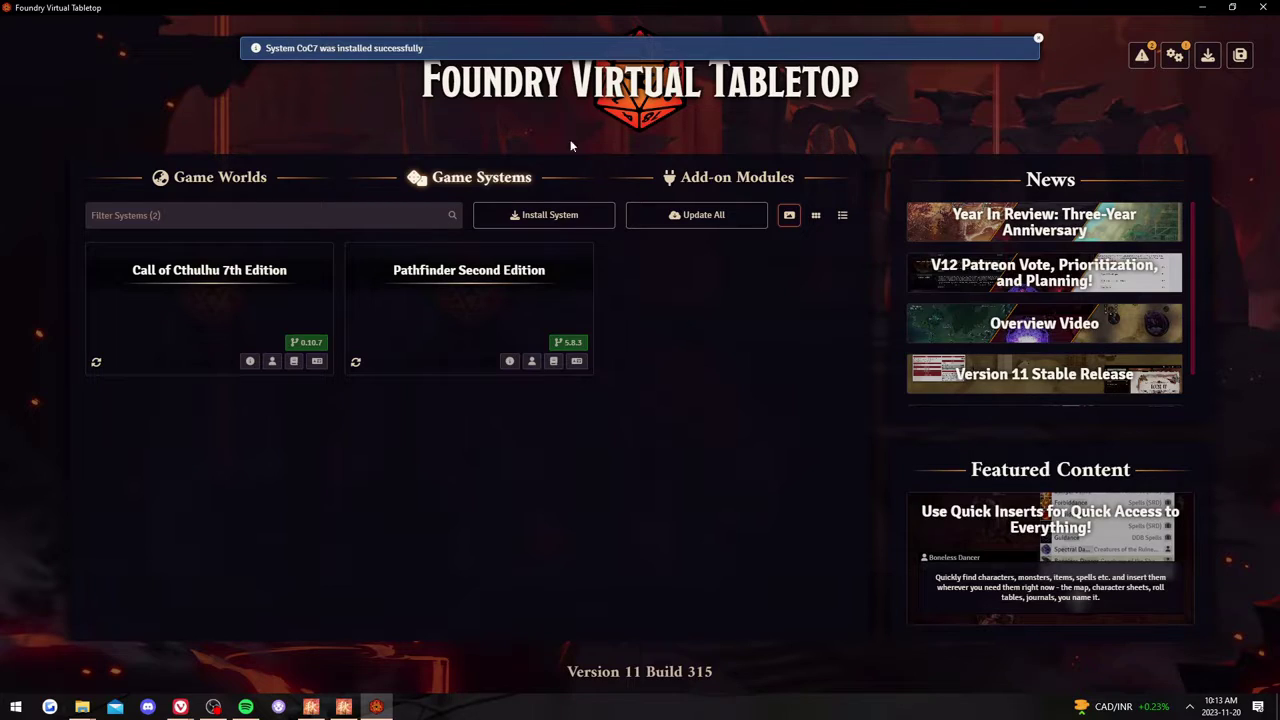
# - Create a game world titled Cthulu World that uses the Call of Cthulhu 7th Edition system, keeping the default join page theme
pyautogui.rightClick(245, 312)
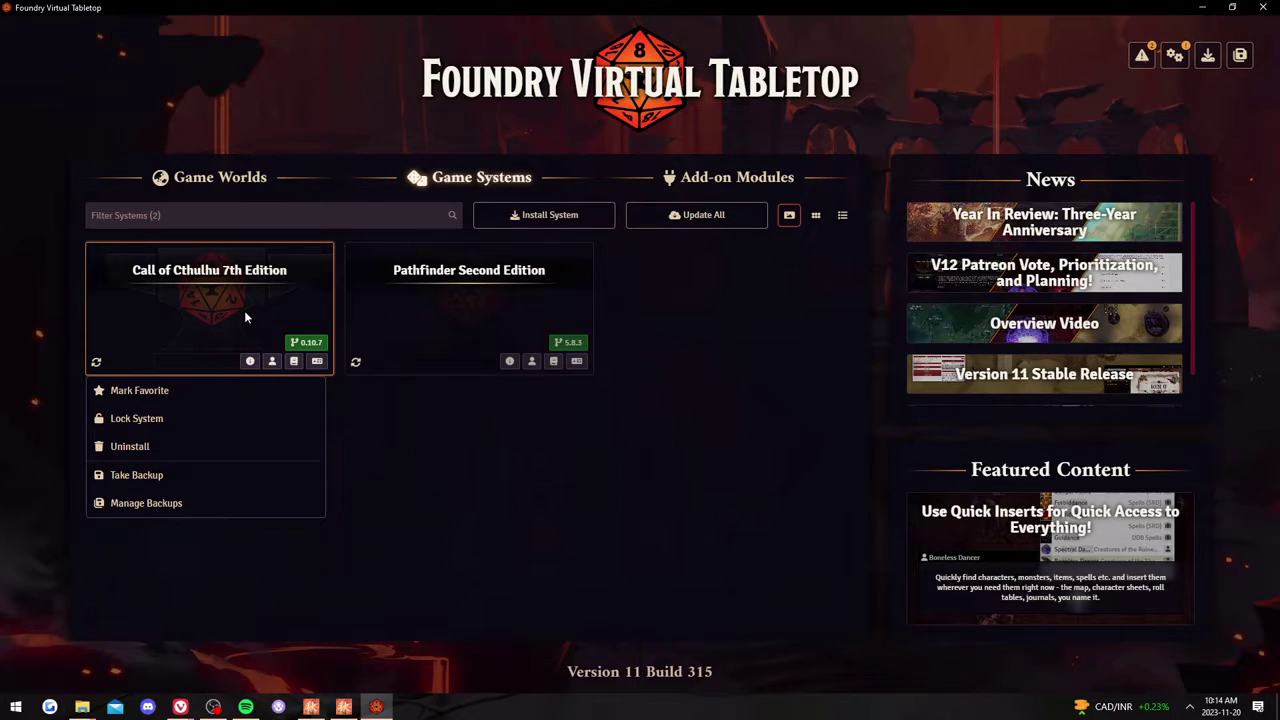
pyautogui.click(247, 186)
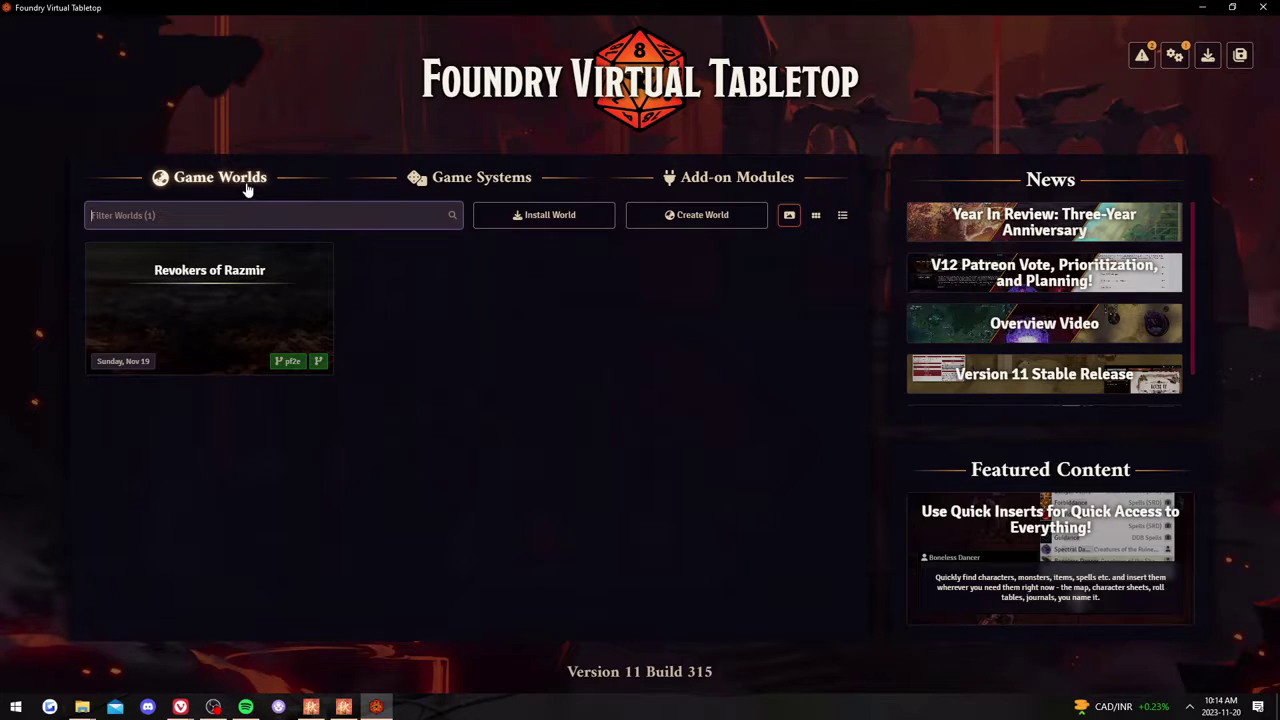
pyautogui.click(697, 215)
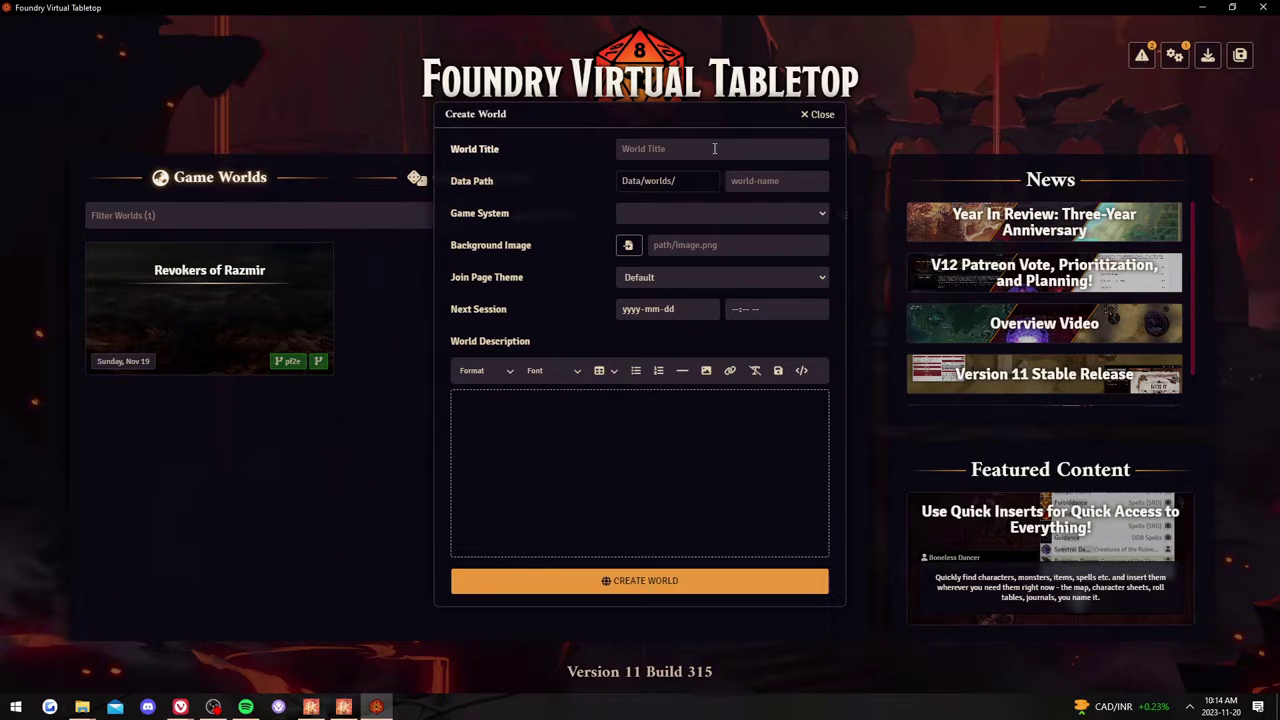
pyautogui.moveTo(208, 313)
pyautogui.click(697, 278)
pyautogui.click(697, 278)
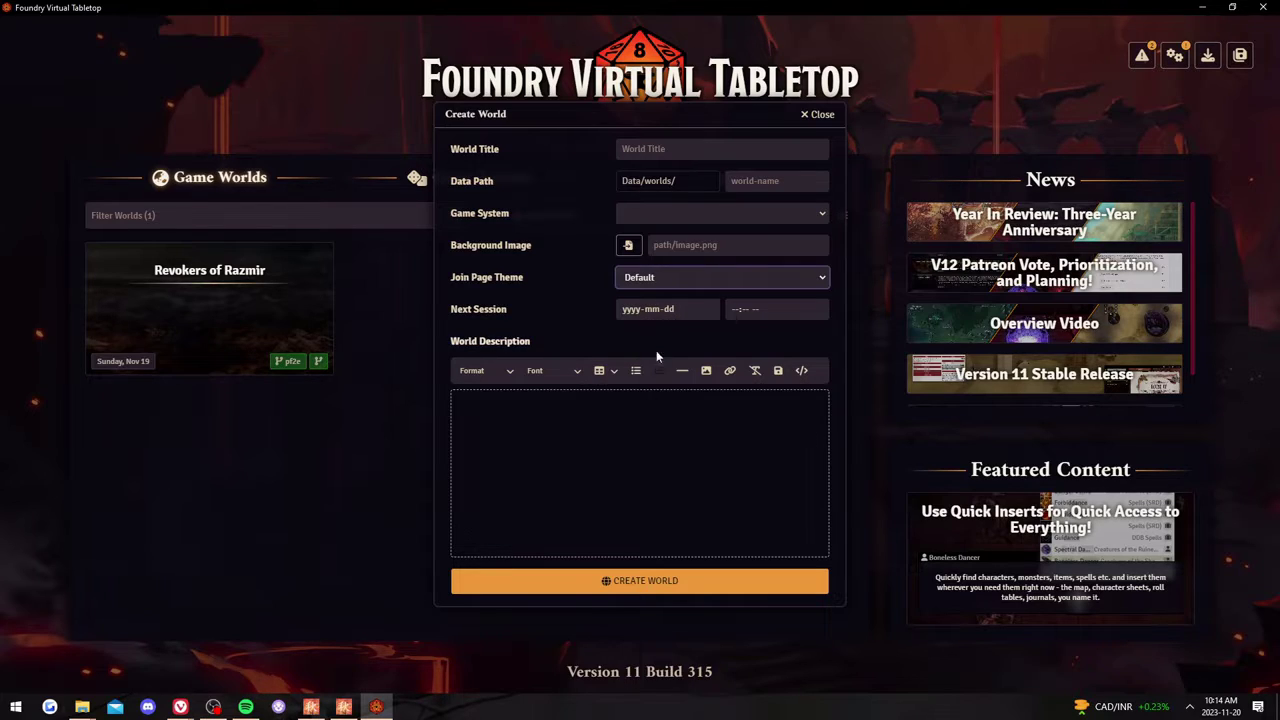
pyautogui.click(695, 213)
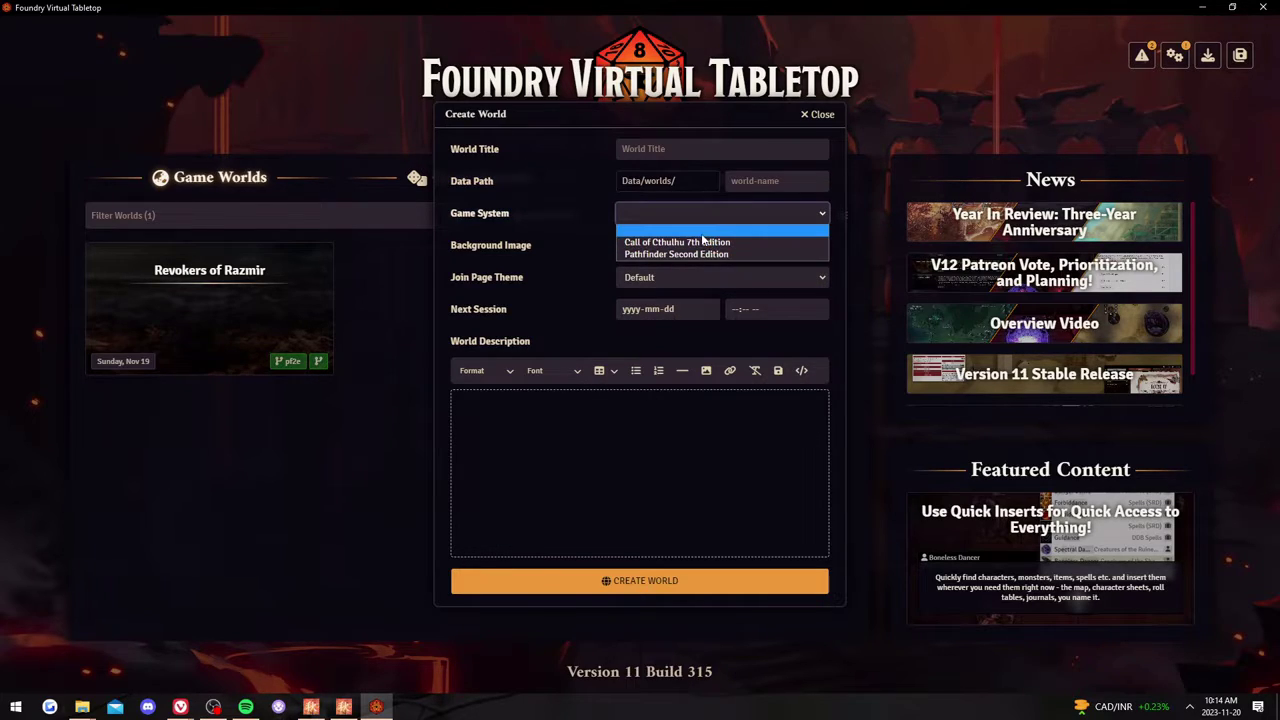
pyautogui.click(700, 243)
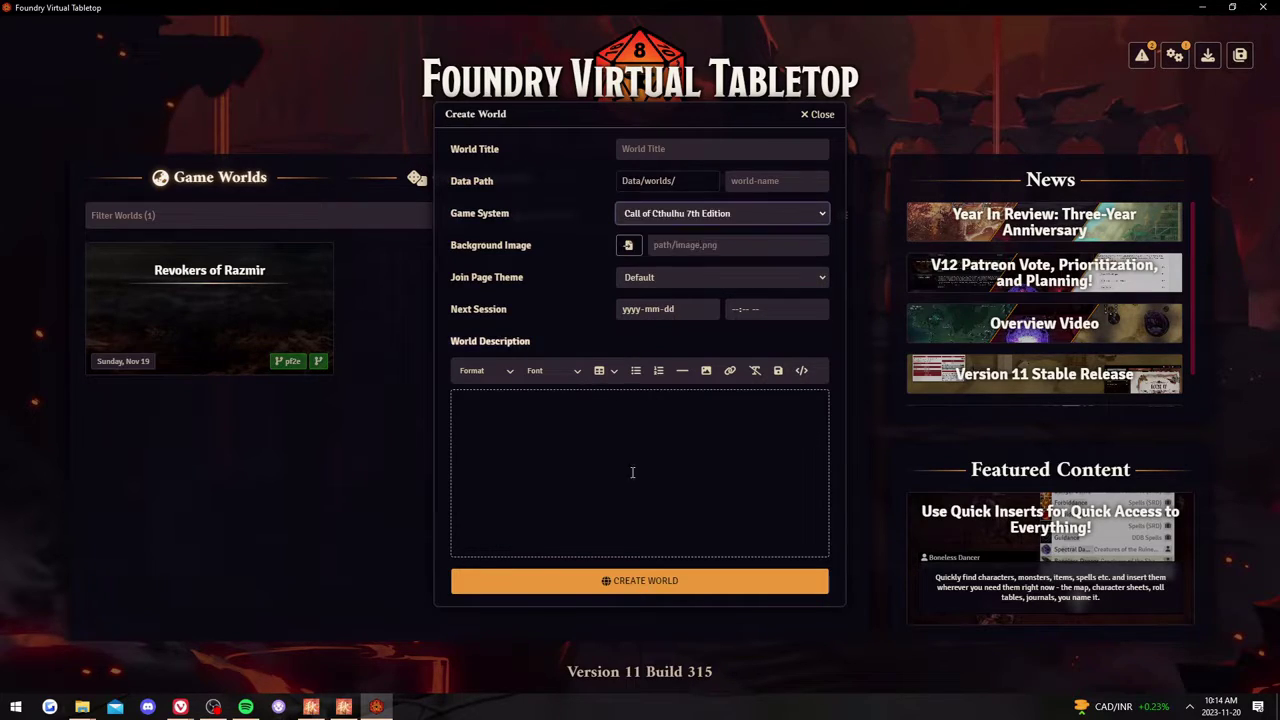
pyautogui.click(684, 148)
pyautogui.write('Cthulu World')
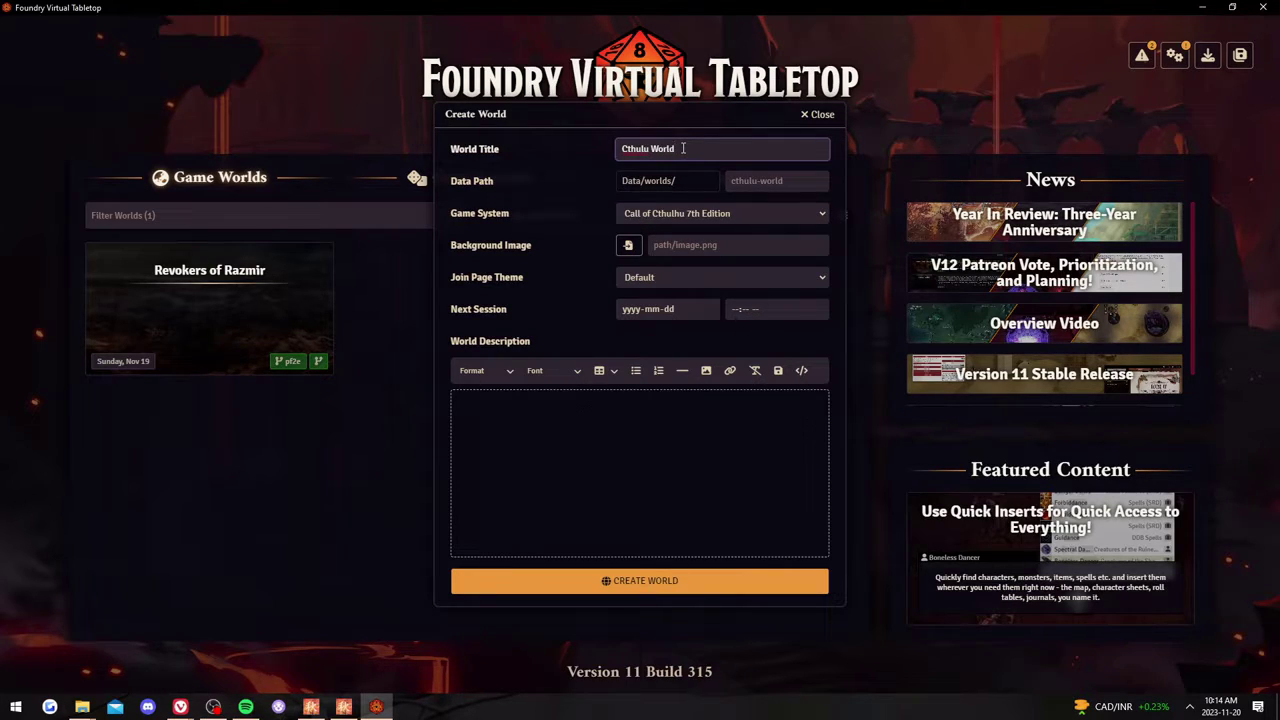
pyautogui.click(700, 582)
# - Delete Cthulu World, entering the requested confirmation code to approve the permanent removal
pyautogui.moveTo(240, 311)
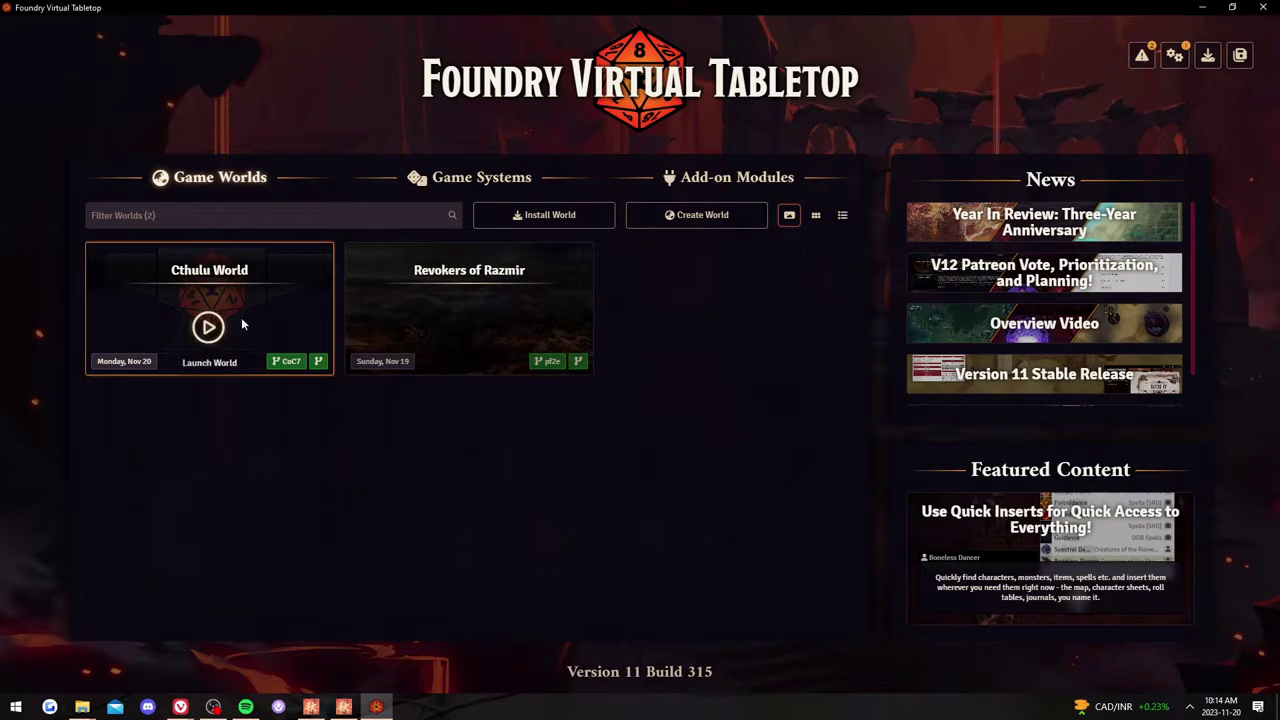
pyautogui.rightClick(260, 303)
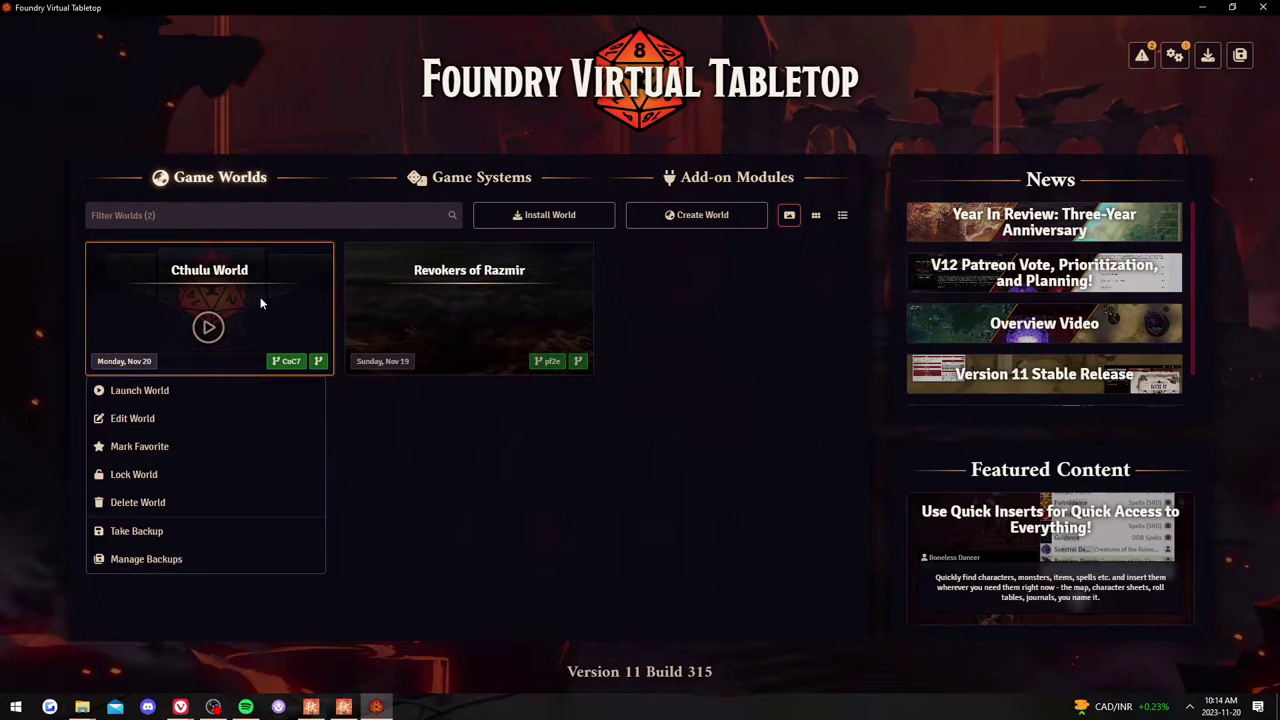
pyautogui.click(138, 502)
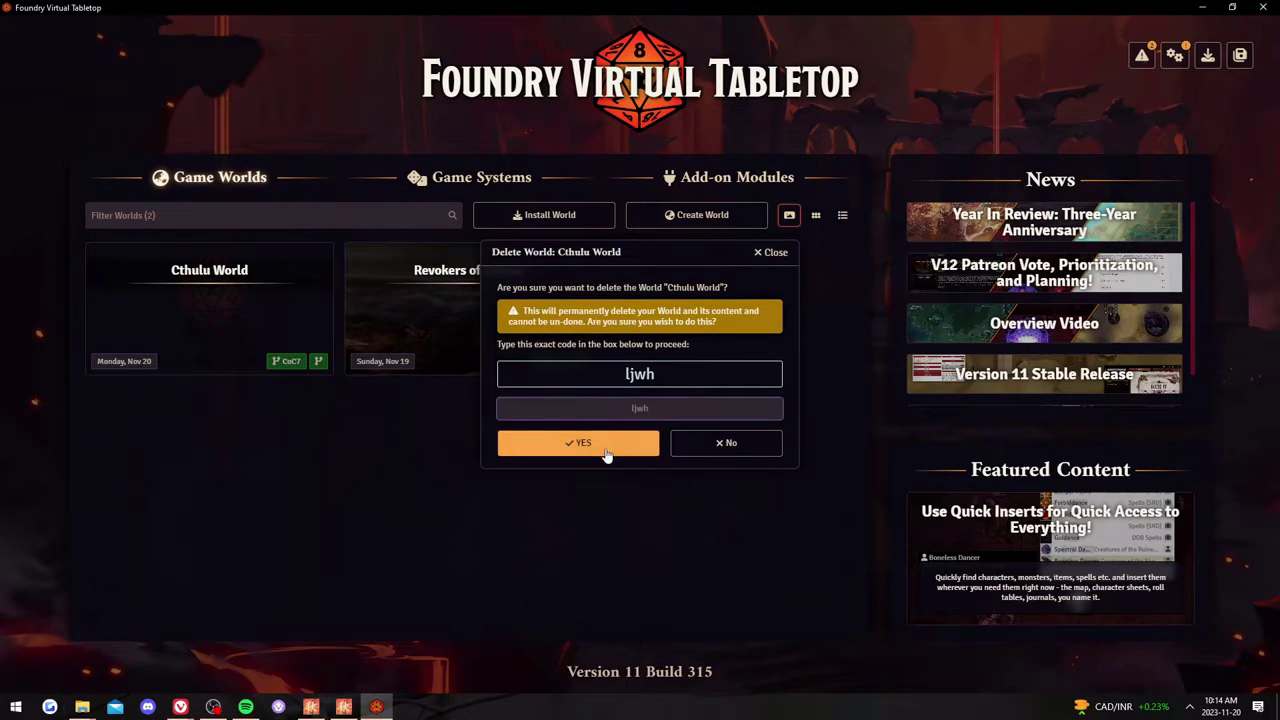
pyautogui.write('l')
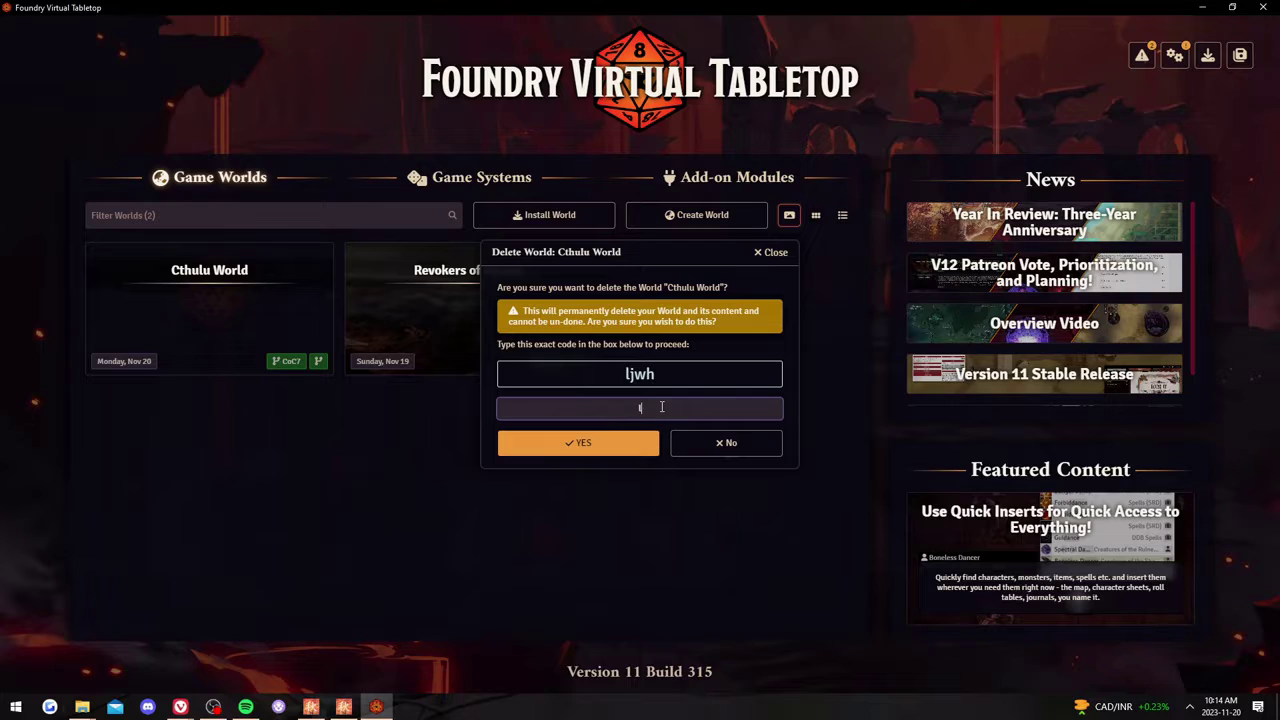
pyautogui.write('jwh')
pyautogui.click(564, 442)
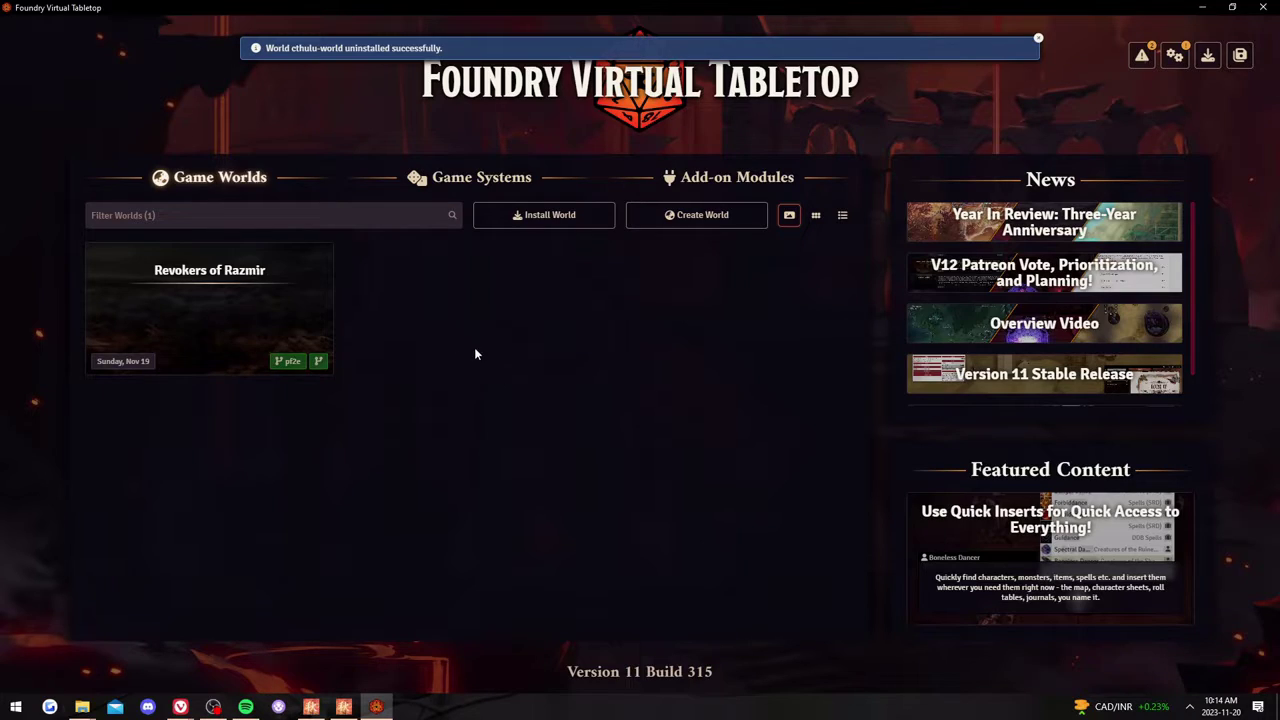
# - Look through the full list of installed add-on modules, including the Pathfinder 2e ones
pyautogui.click(732, 180)
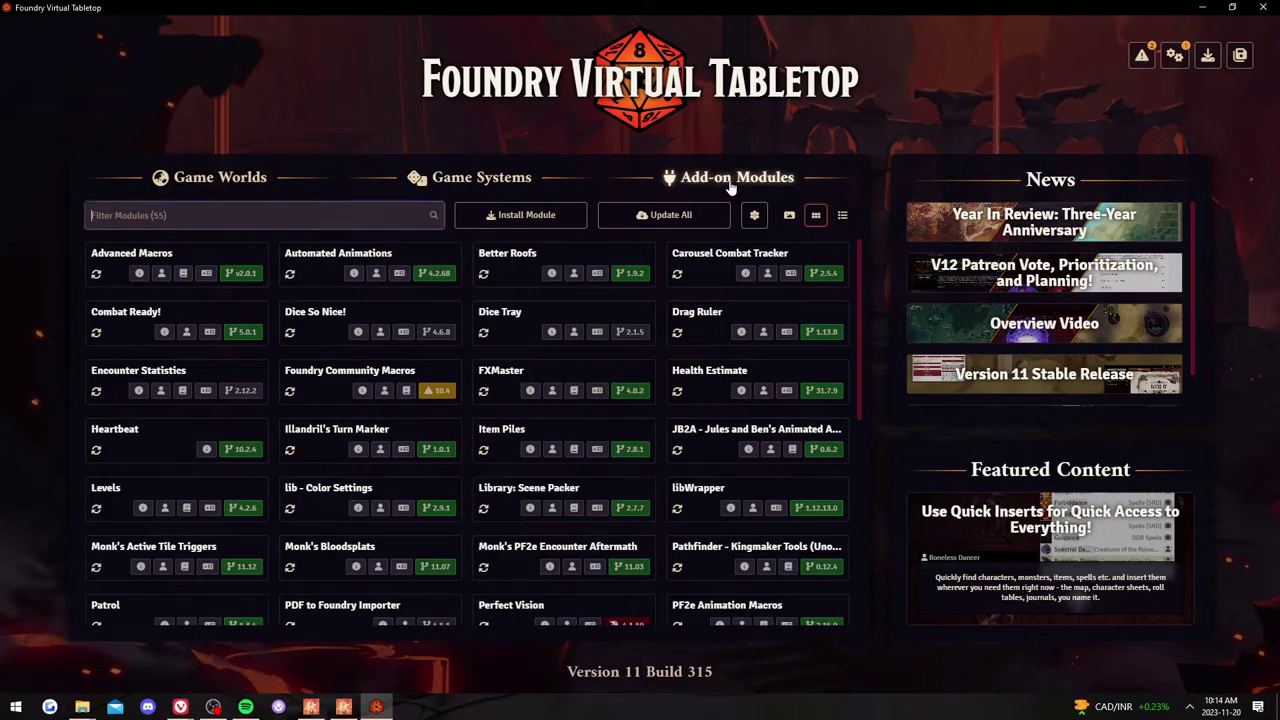
pyautogui.scroll(-5, 590, 445)
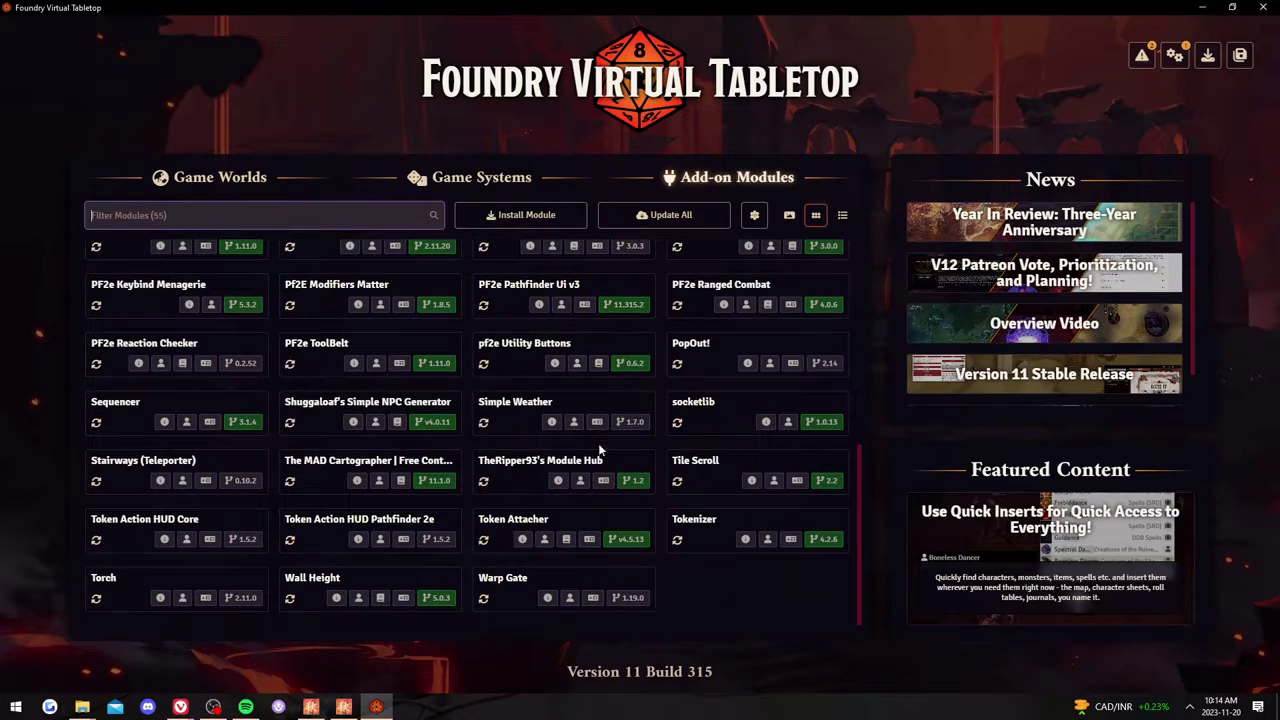
pyautogui.scroll(3, 572, 462)
pyautogui.scroll(3, 572, 460)
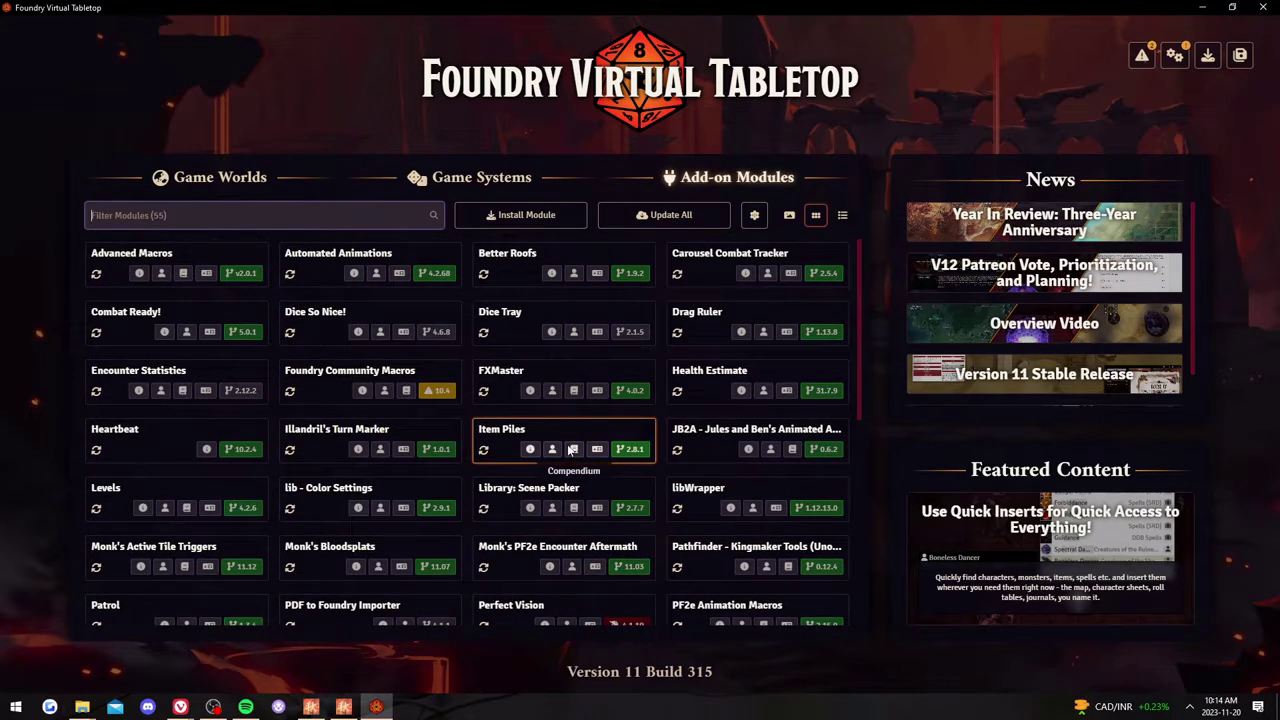
pyautogui.click(210, 177)
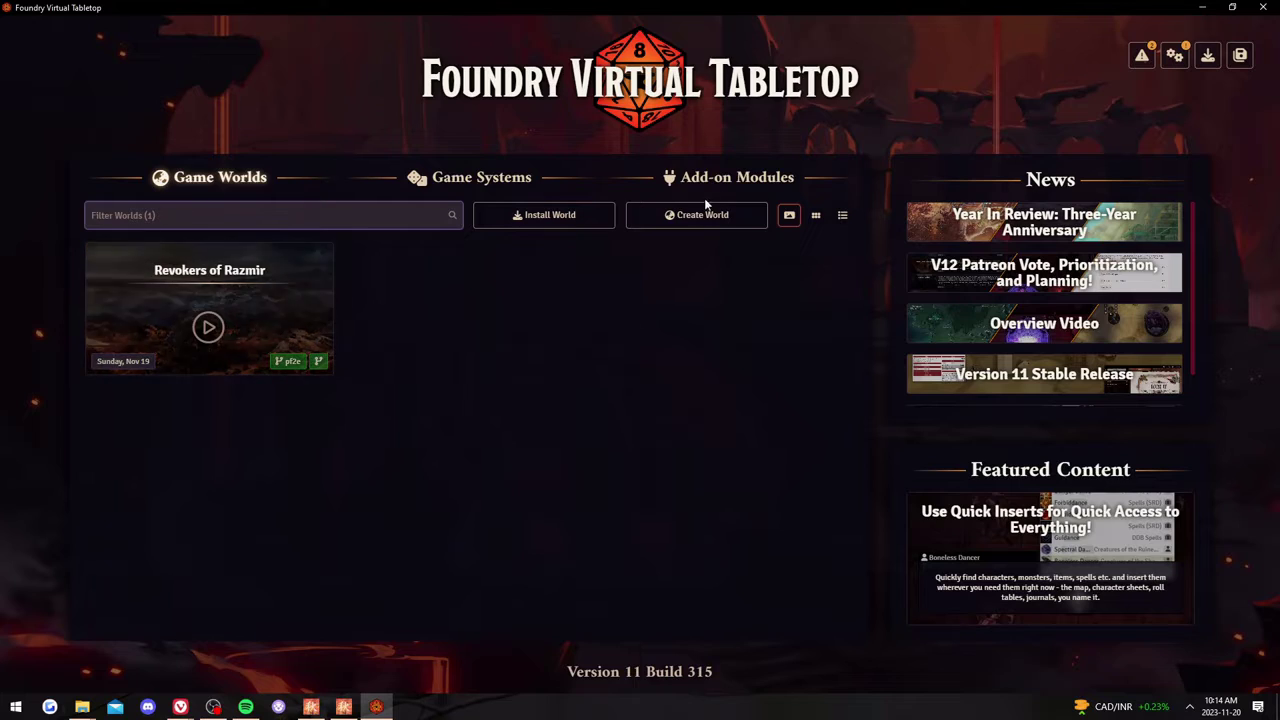
pyautogui.click(727, 187)
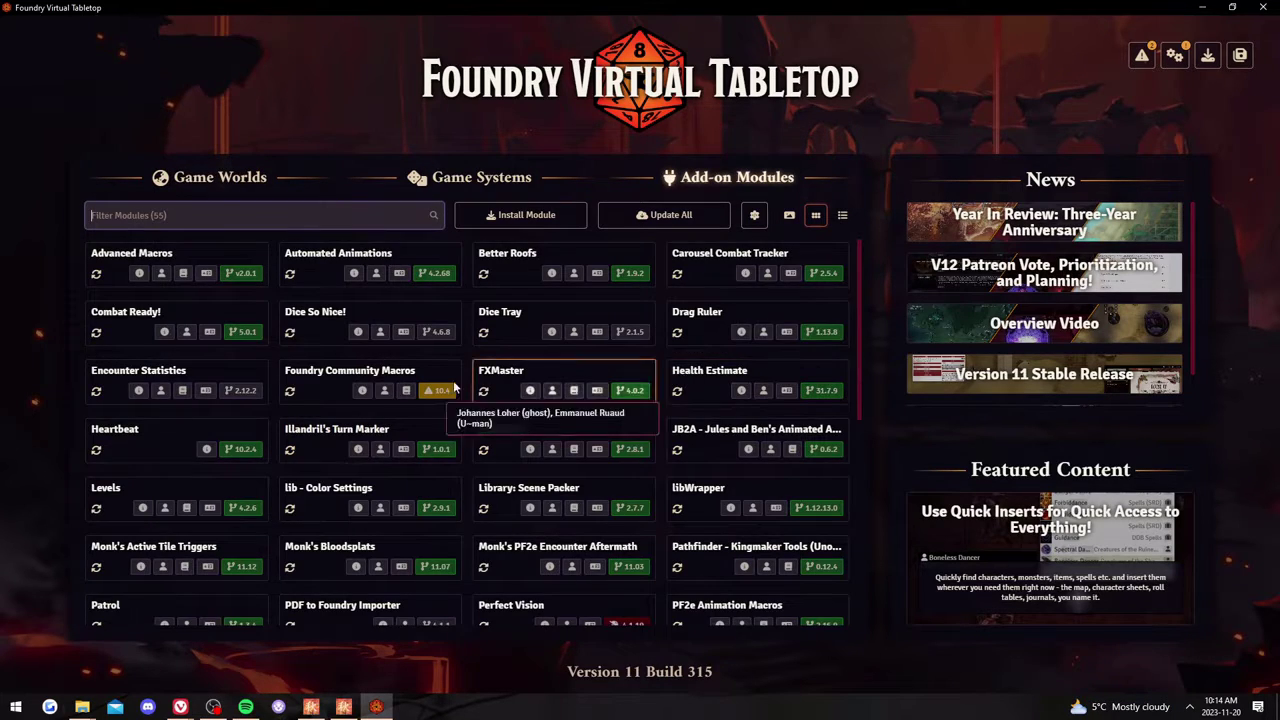
pyautogui.scroll(-1, 410, 331)
pyautogui.scroll(-5, 410, 331)
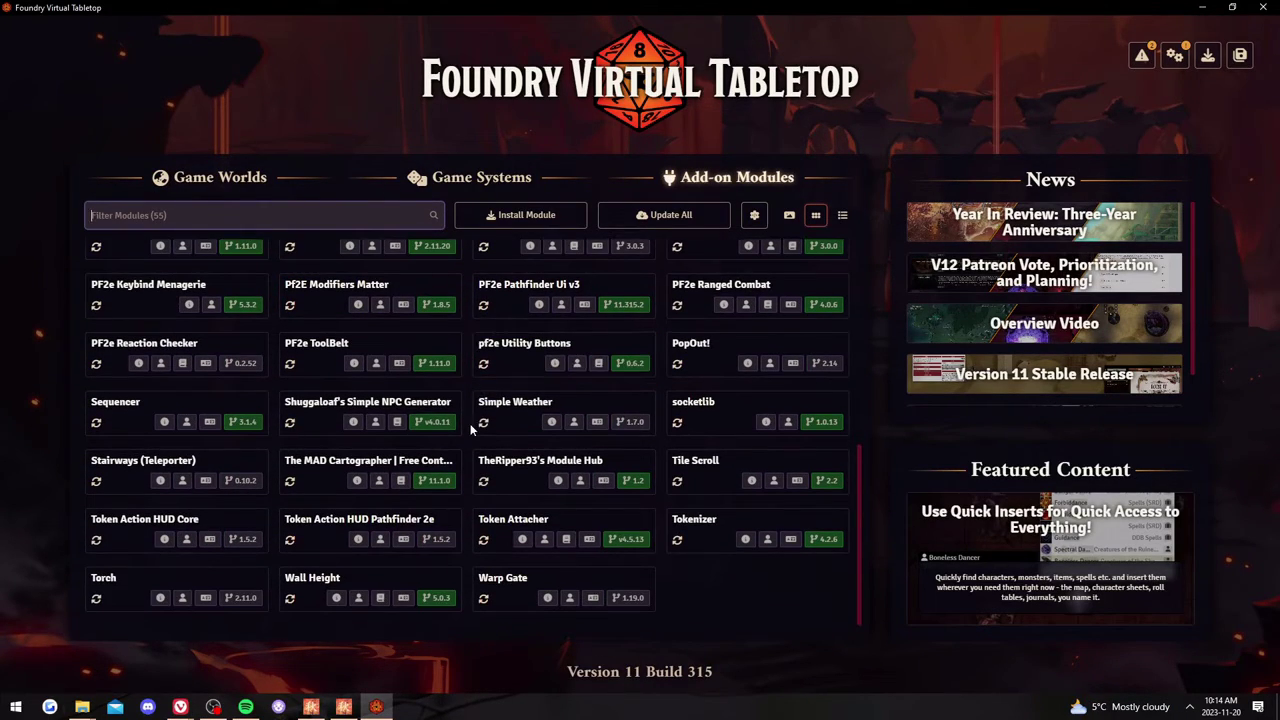
pyautogui.scroll(6, 470, 423)
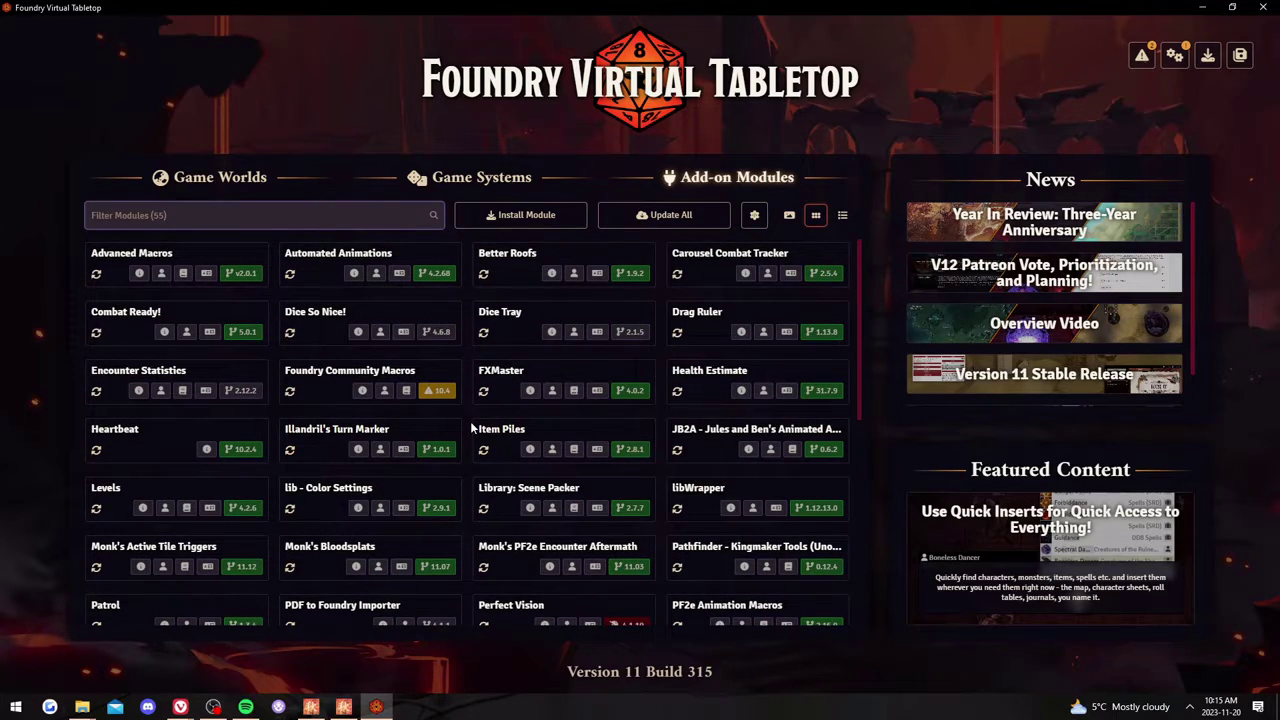
pyautogui.scroll(-4, 472, 427)
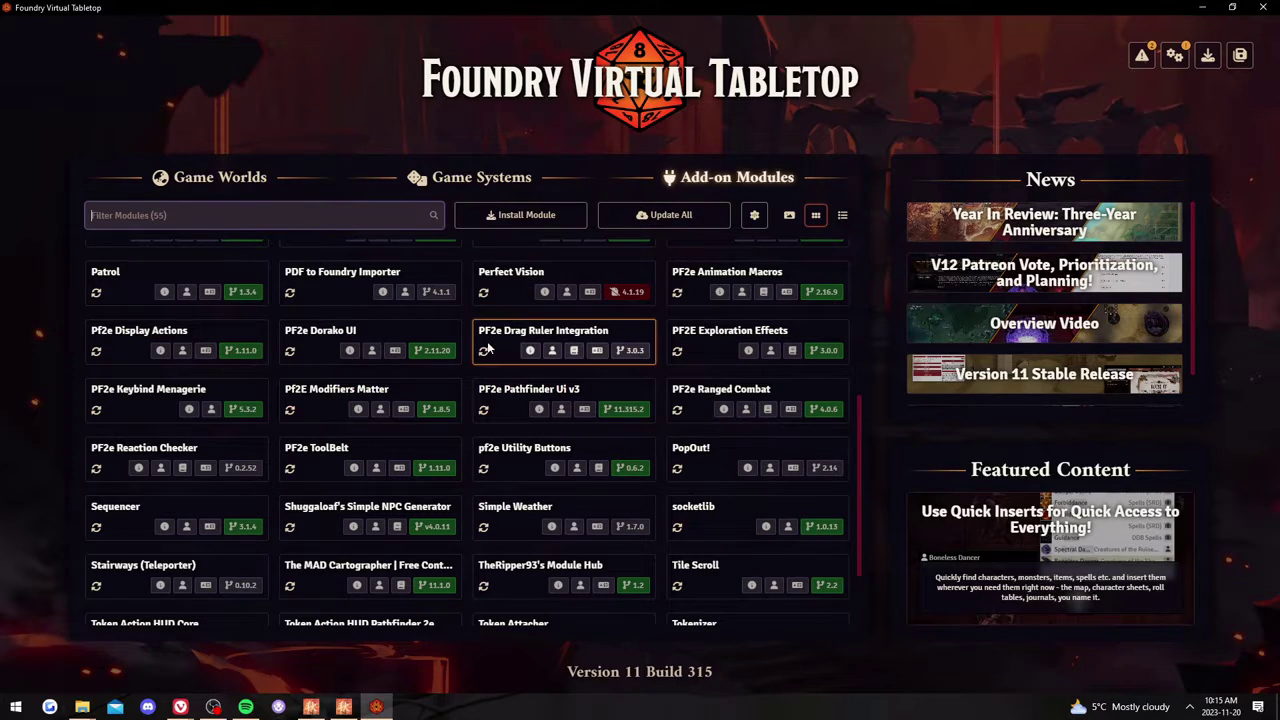
pyautogui.scroll(3, 514, 250)
# - Search the installable module packages for PF2e, look through the matching modules, and close the installer without installing any
pyautogui.click(521, 215)
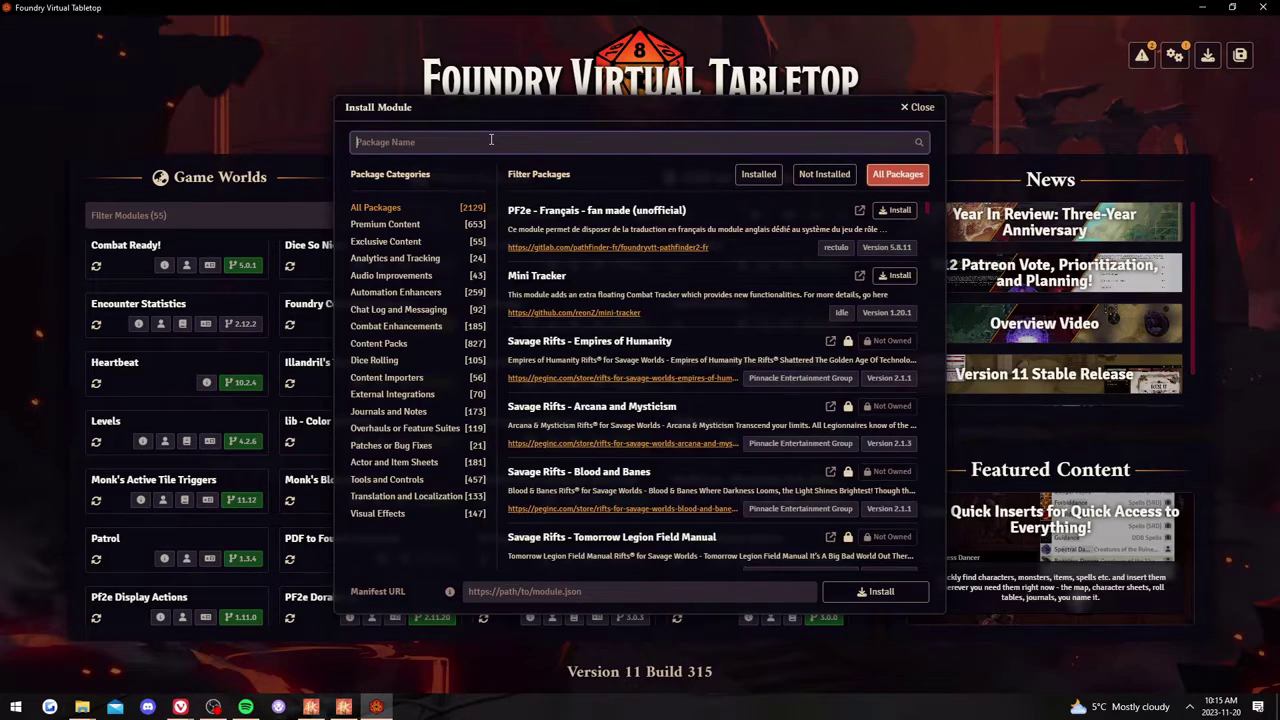
pyautogui.write('PF2e')
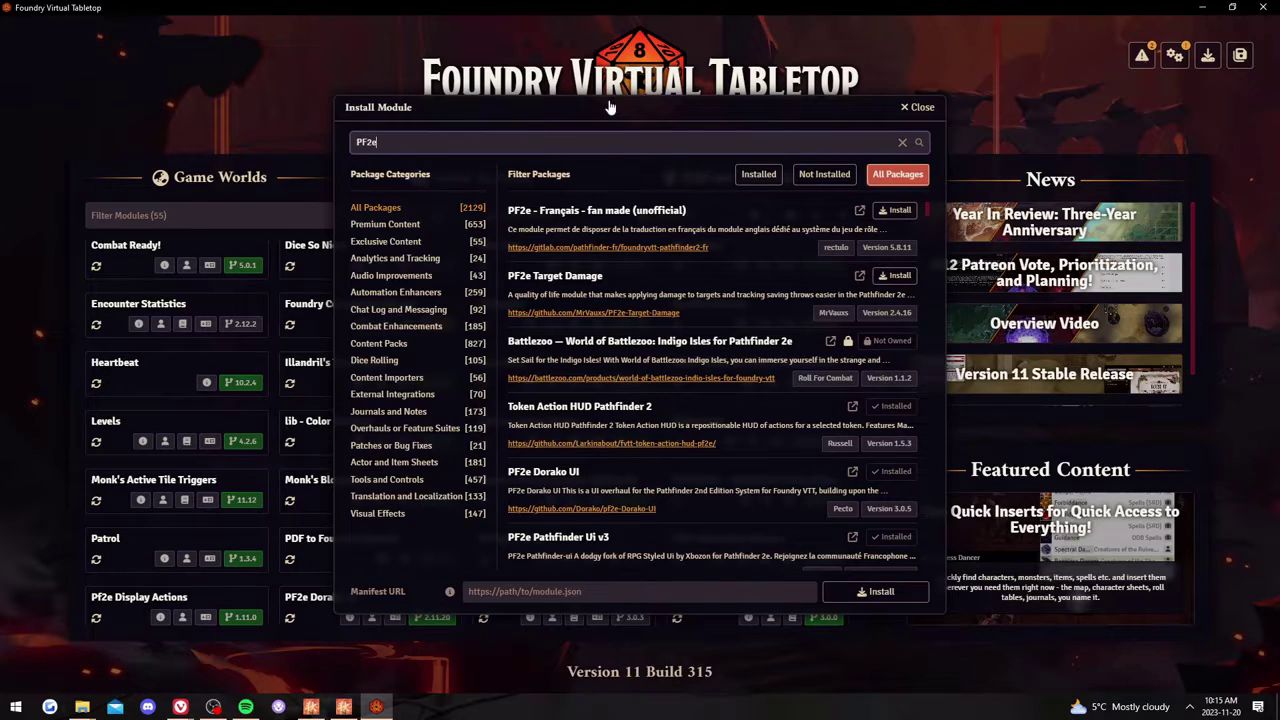
pyautogui.scroll(-1, 693, 246)
pyautogui.scroll(-2, 693, 246)
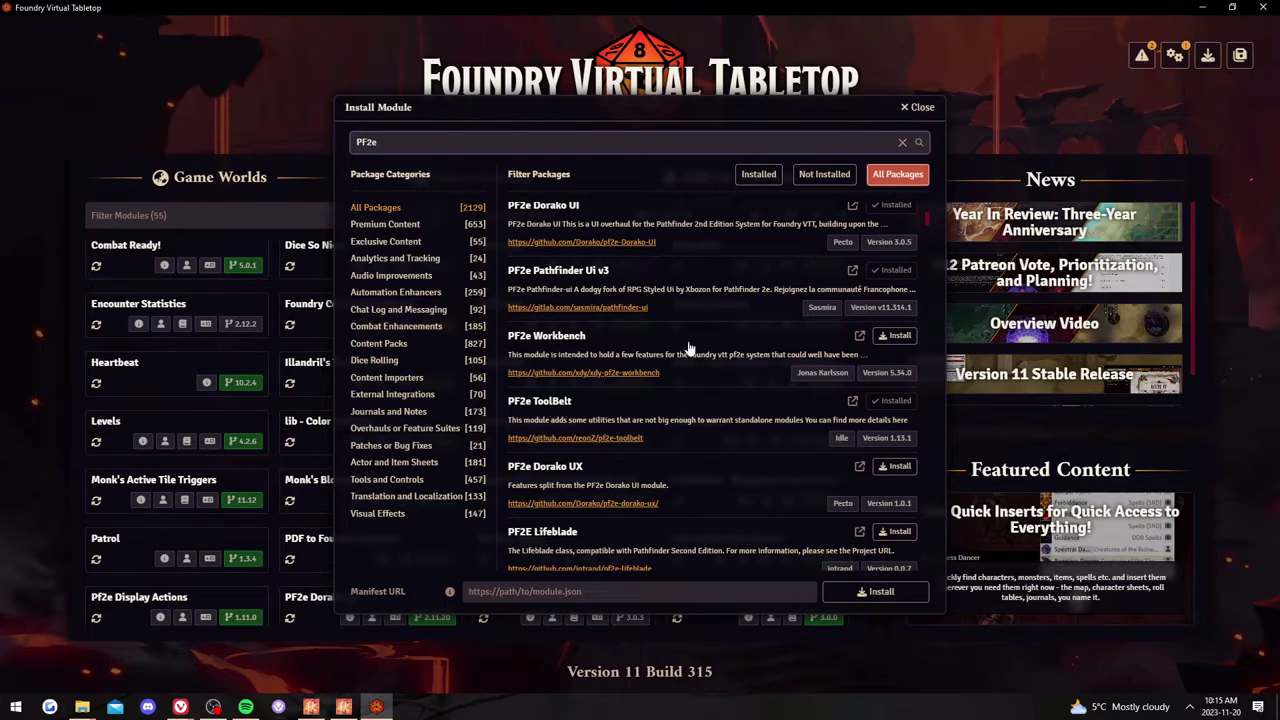
pyautogui.scroll(-2, 706, 336)
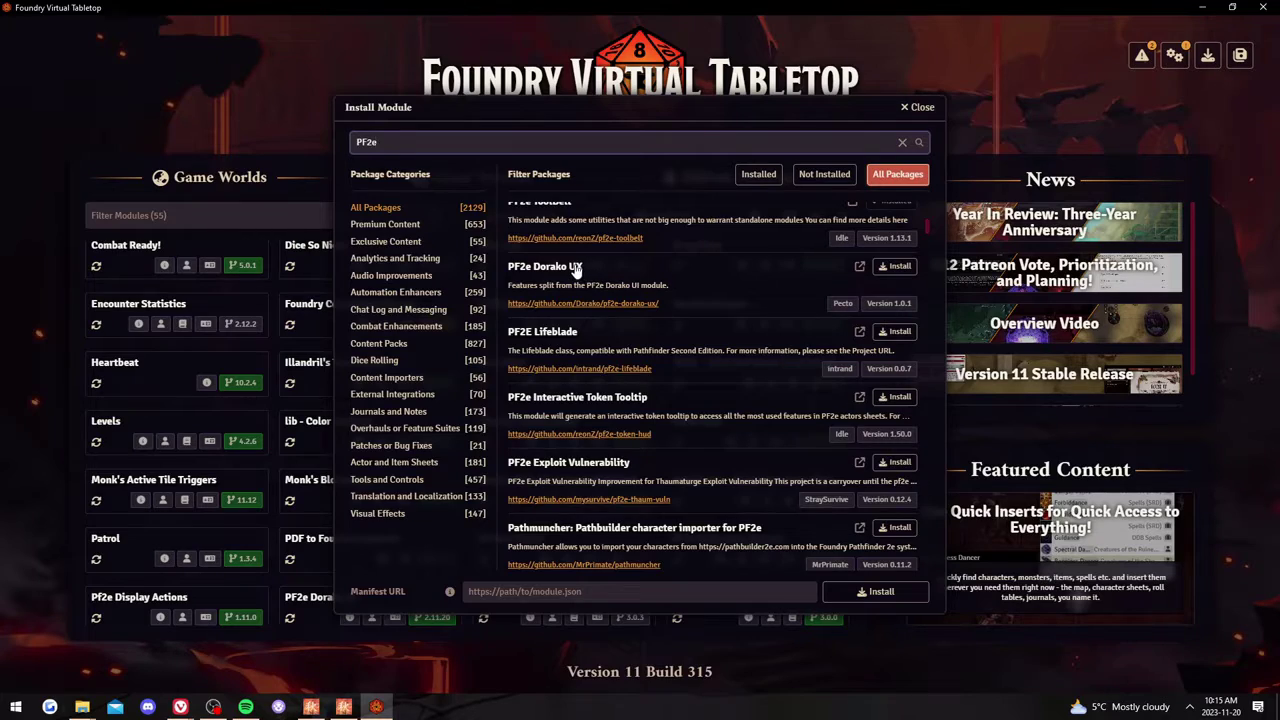
pyautogui.scroll(-1, 624, 285)
pyautogui.scroll(-1, 624, 285)
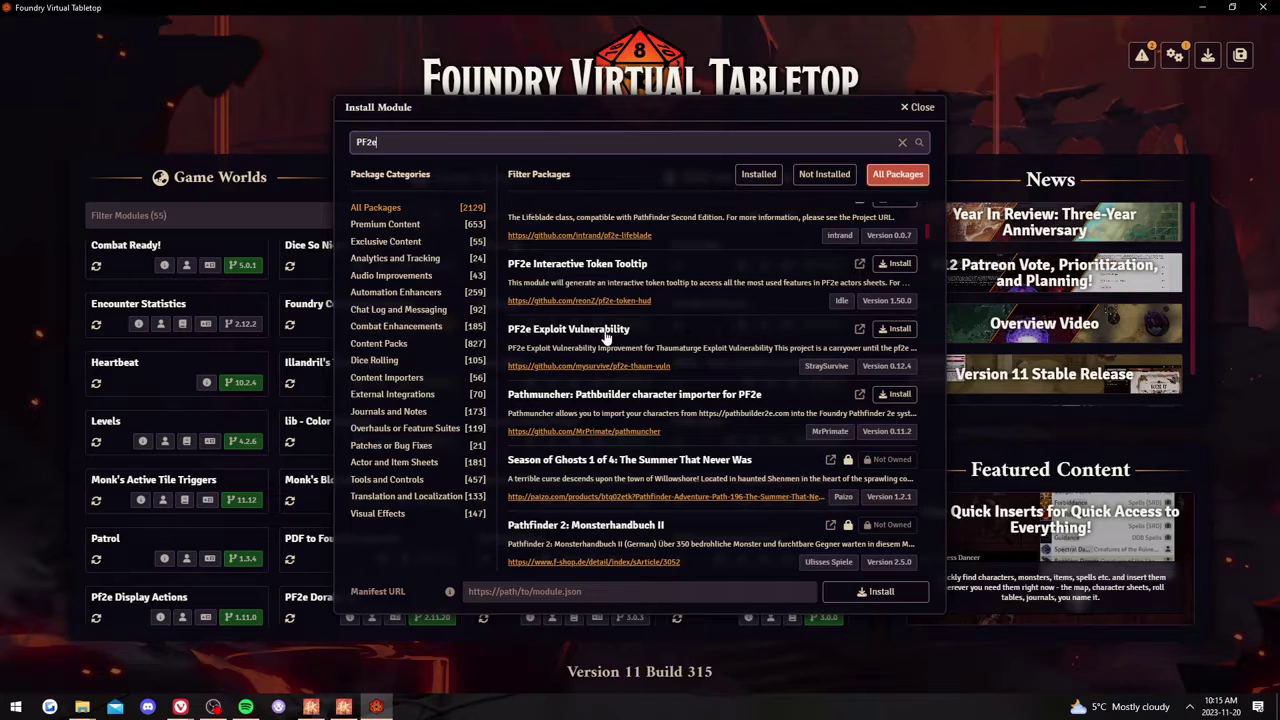
pyautogui.scroll(-4, 612, 370)
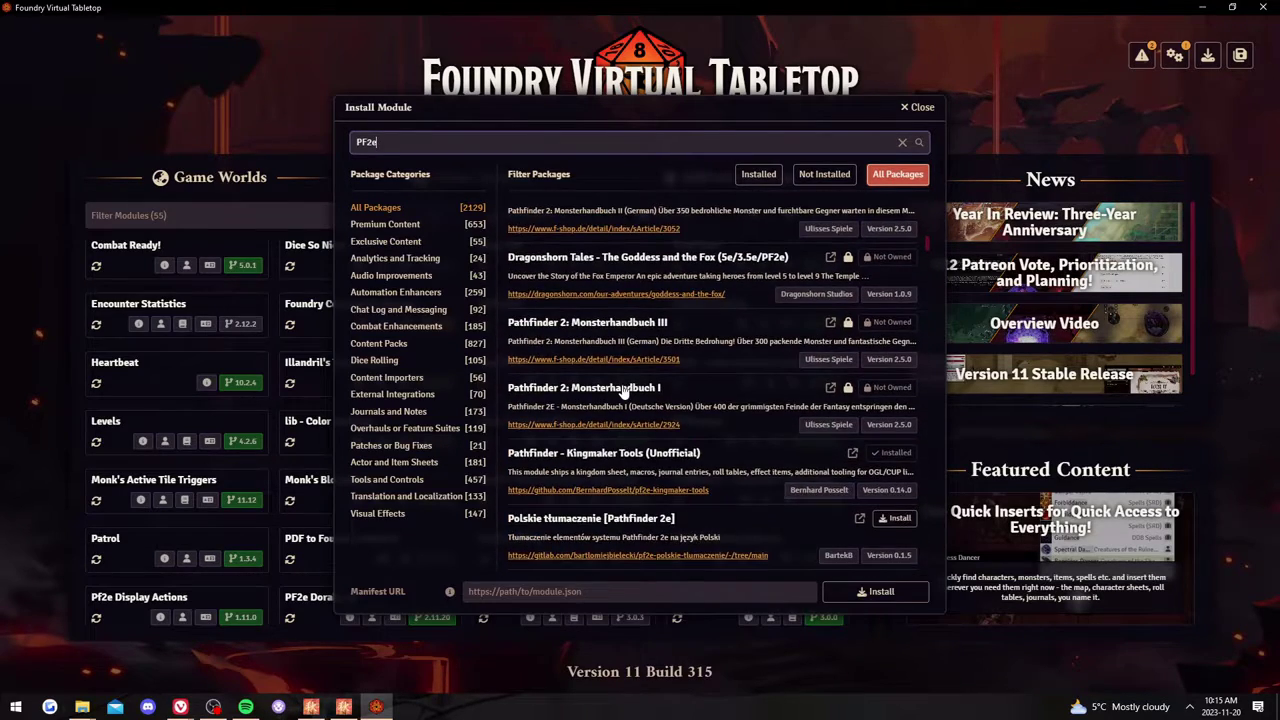
pyautogui.scroll(-1, 580, 390)
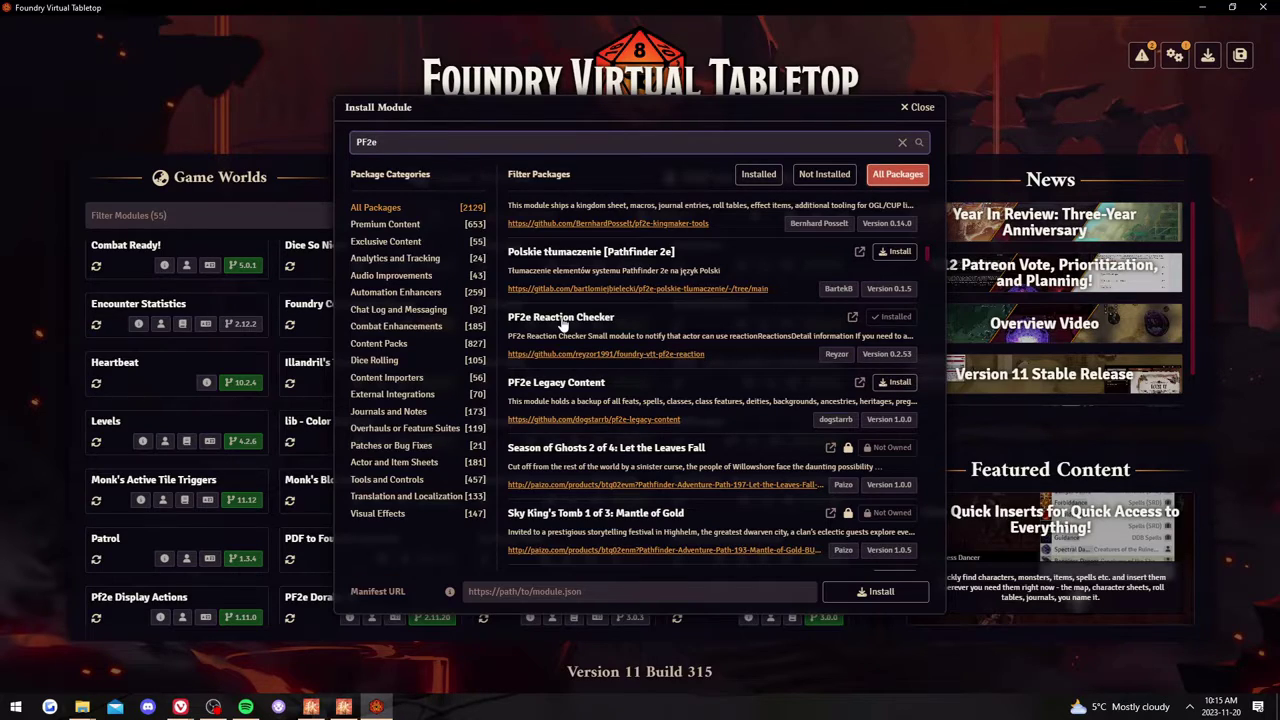
pyautogui.click(920, 108)
# - Review the installed modules again from Advanced Macros down to Warp Gate, pausing at entries such as PF2e ToolBelt
pyautogui.scroll(1, 475, 440)
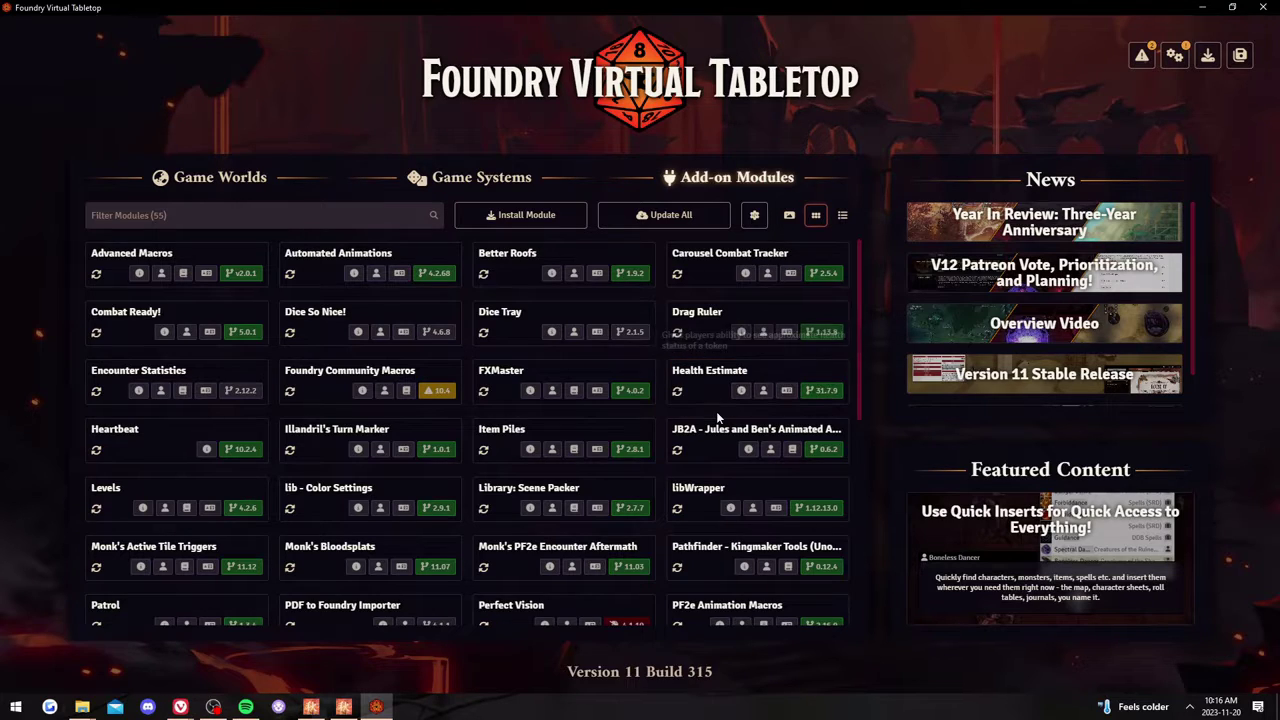
pyautogui.scroll(-3, 700, 412)
pyautogui.scroll(-2, 605, 430)
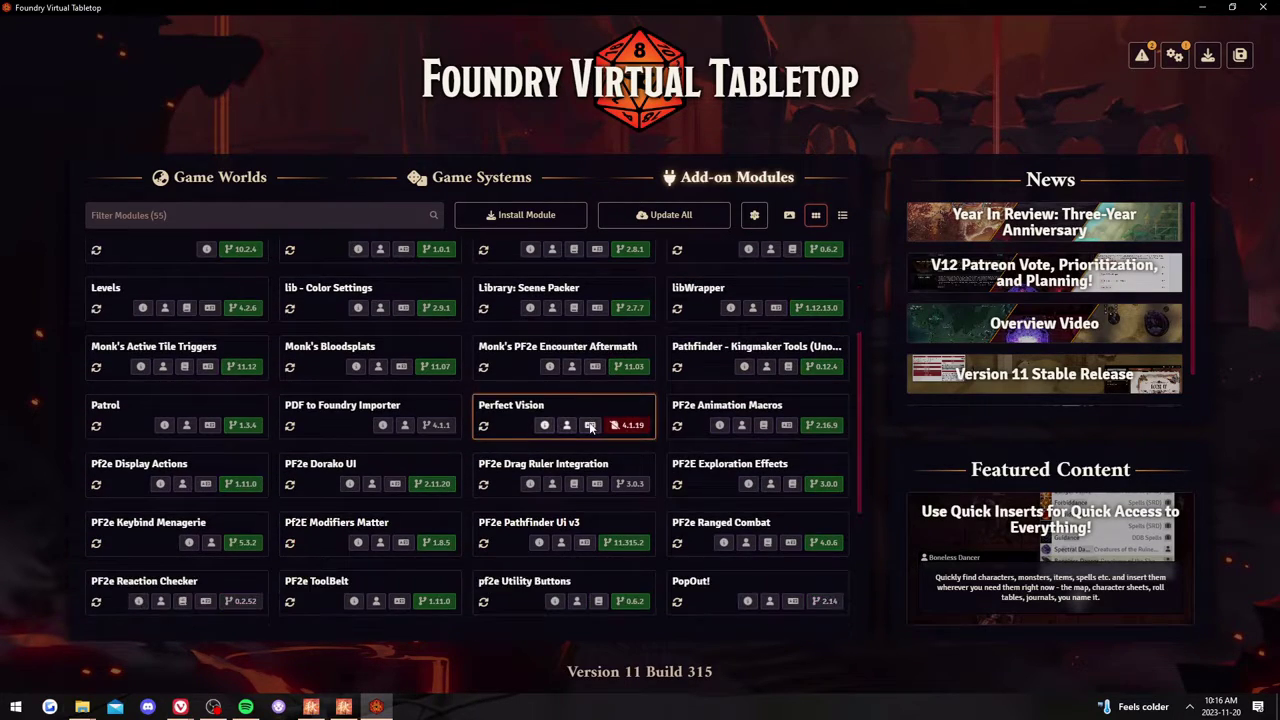
pyautogui.scroll(-2, 330, 420)
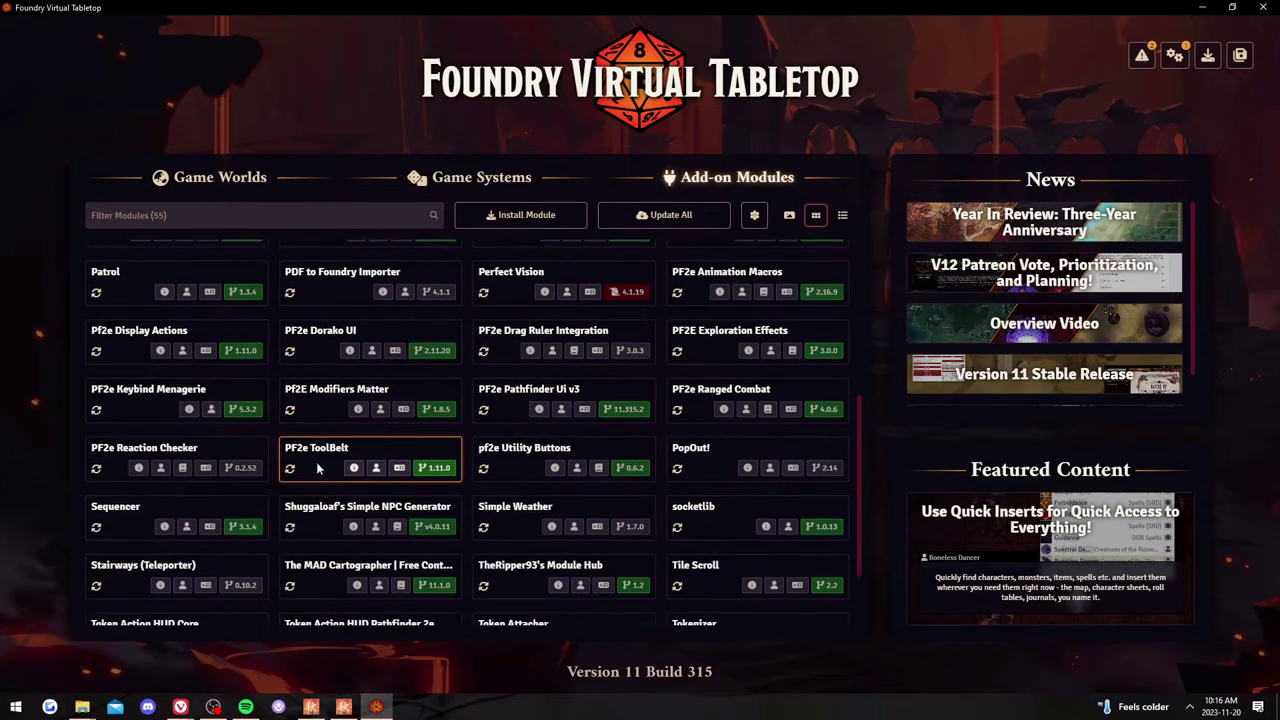
pyautogui.scroll(-1, 314, 458)
pyautogui.scroll(-1, 320, 460)
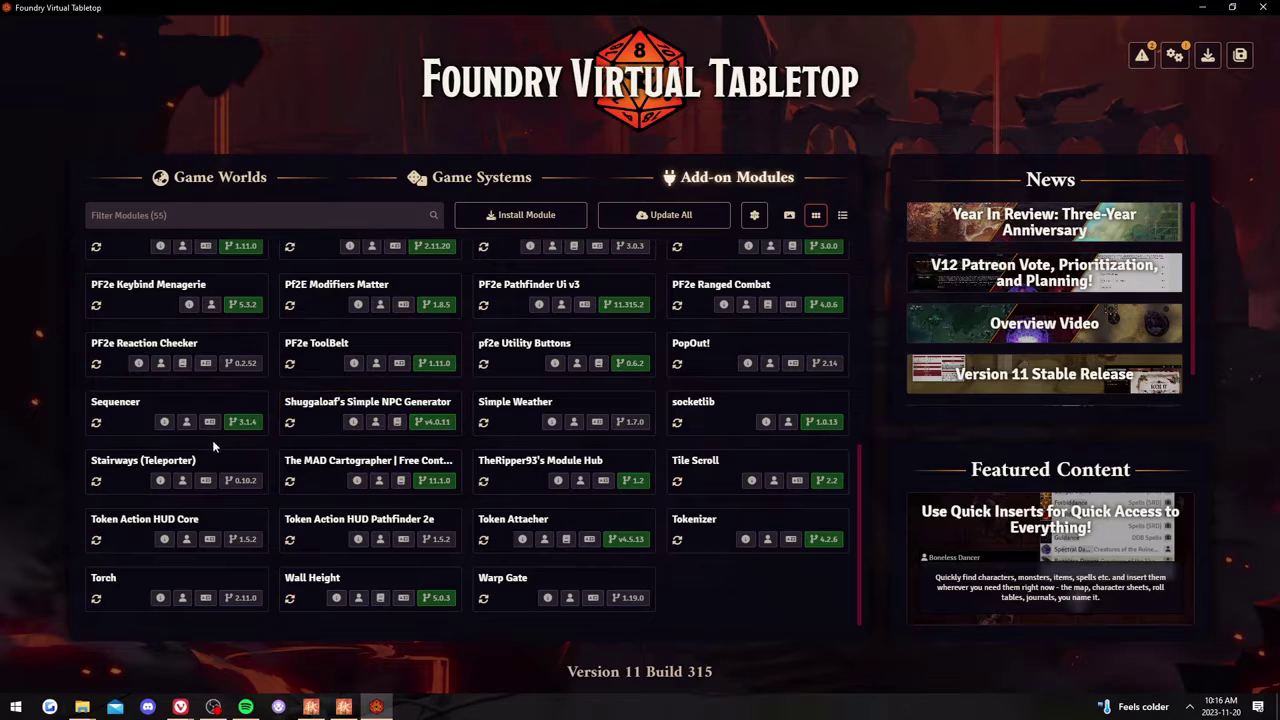
pyautogui.scroll(2, 166, 401)
pyautogui.scroll(5, 164, 395)
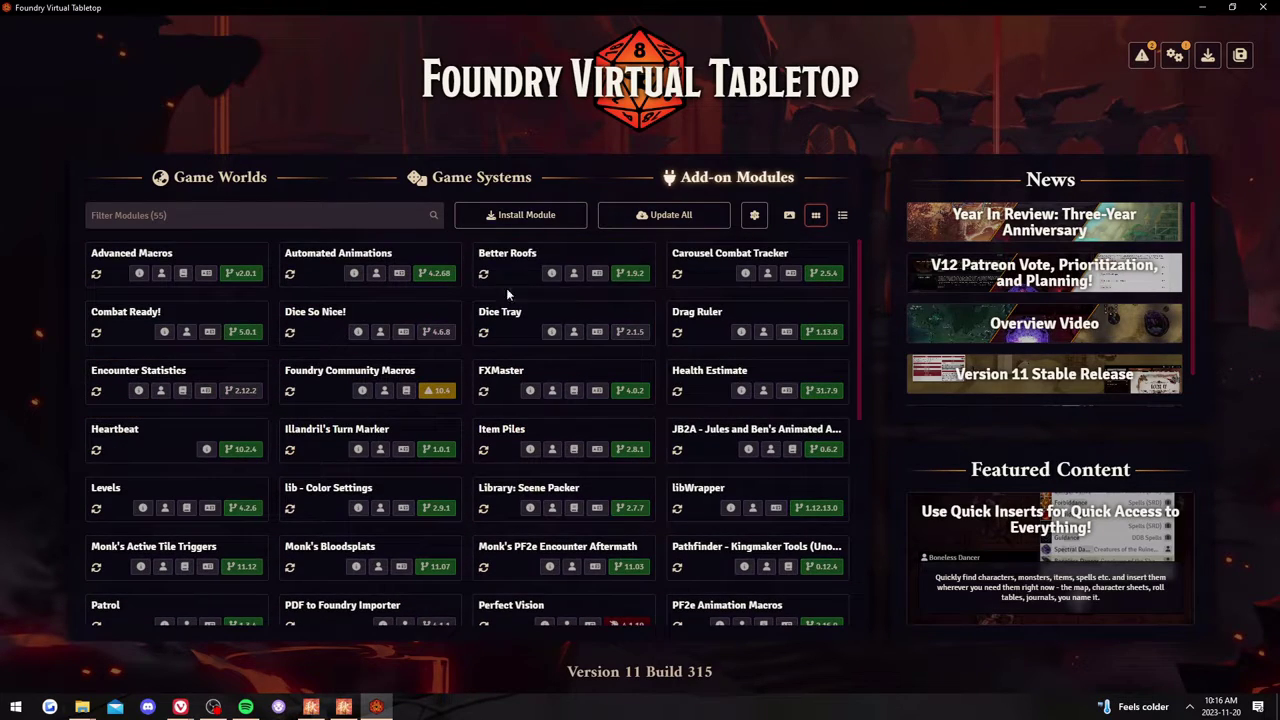
# - Examine the version compatibility indicators of the Foundry Community Macros and Perfect Vision add-on modules
pyautogui.click(208, 181)
pyautogui.click(742, 177)
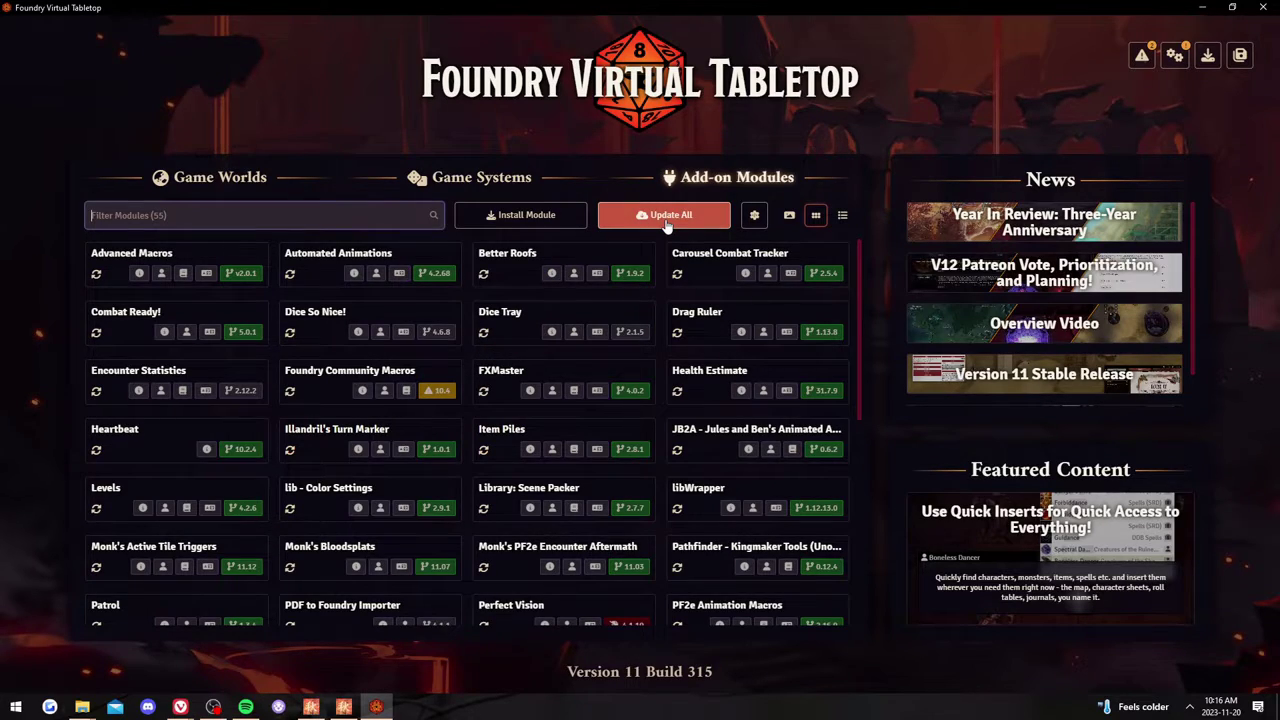
pyautogui.moveTo(445, 397)
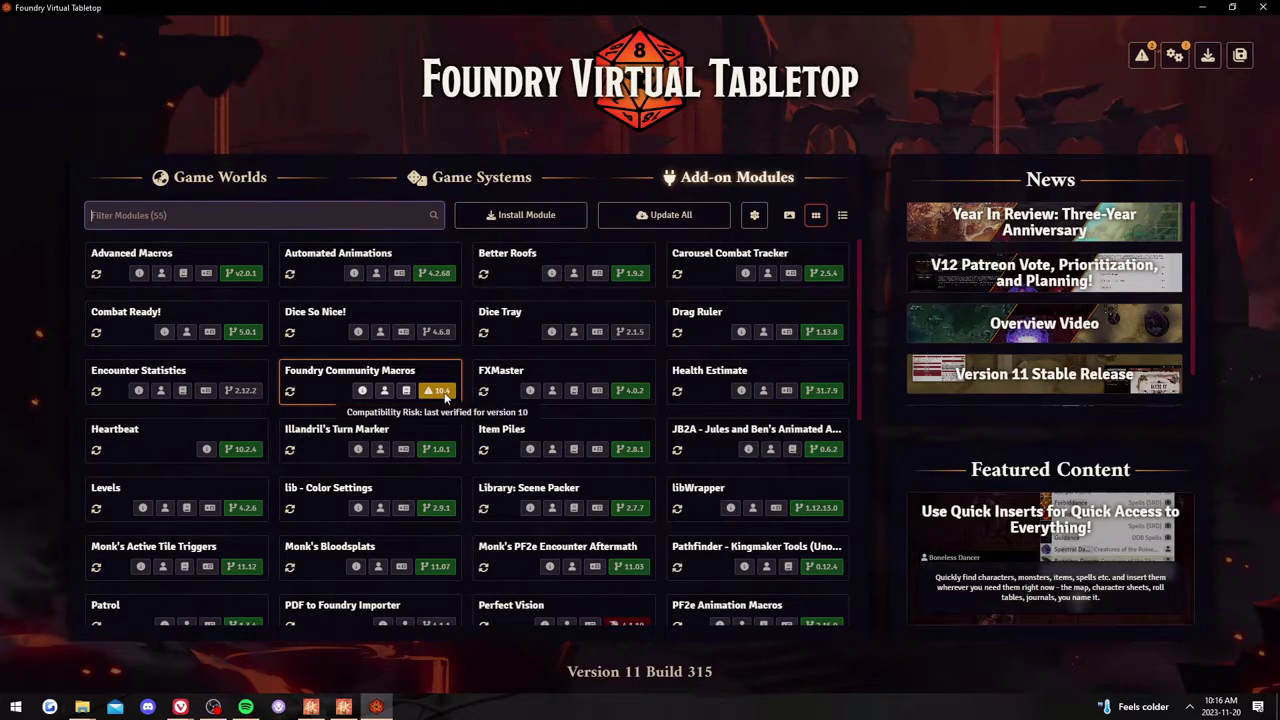
pyautogui.scroll(-3, 445, 397)
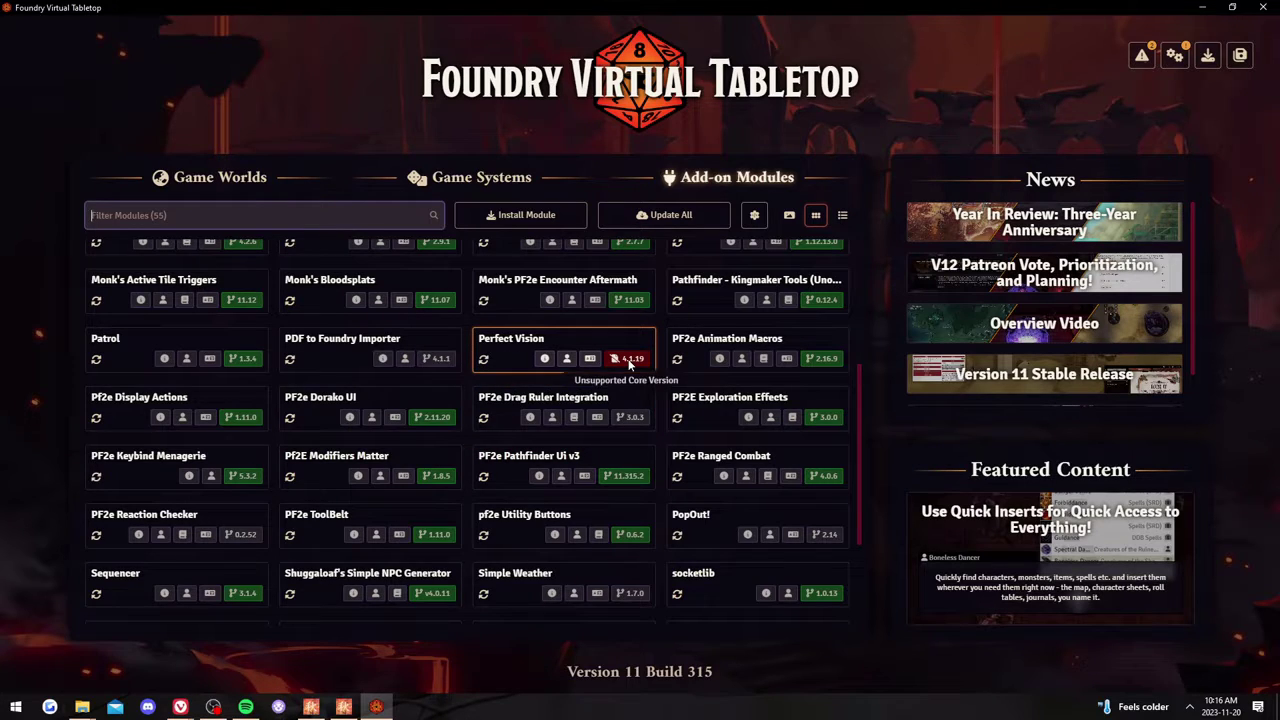
# - Uninstall the Call of Cthulhu 7th Edition game system
pyautogui.scroll(-2, 629, 365)
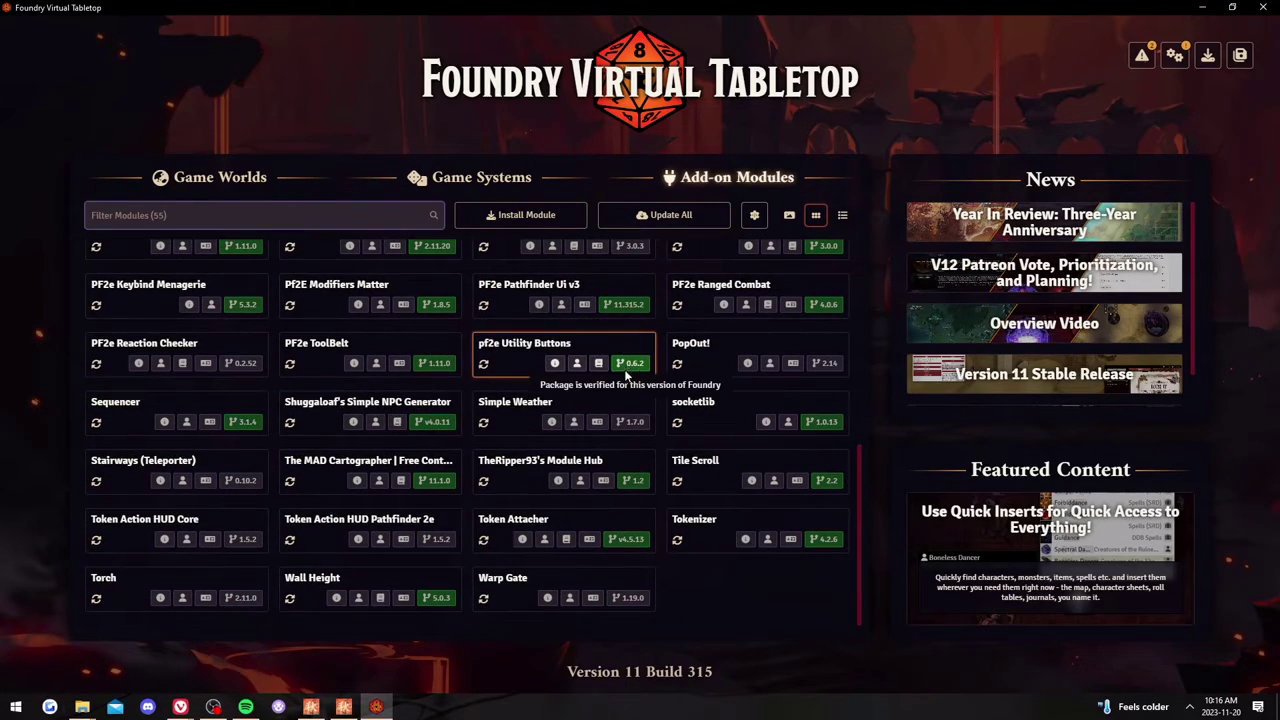
pyautogui.scroll(3, 624, 460)
pyautogui.scroll(2, 624, 460)
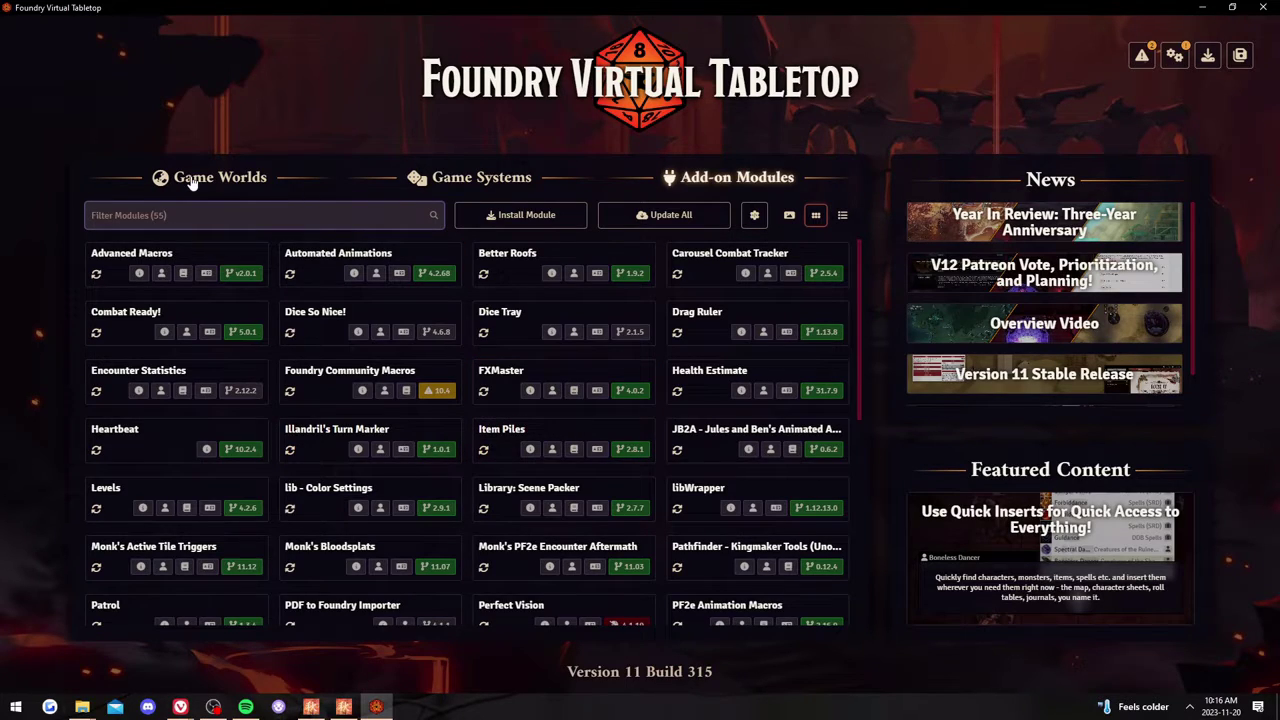
pyautogui.click(480, 177)
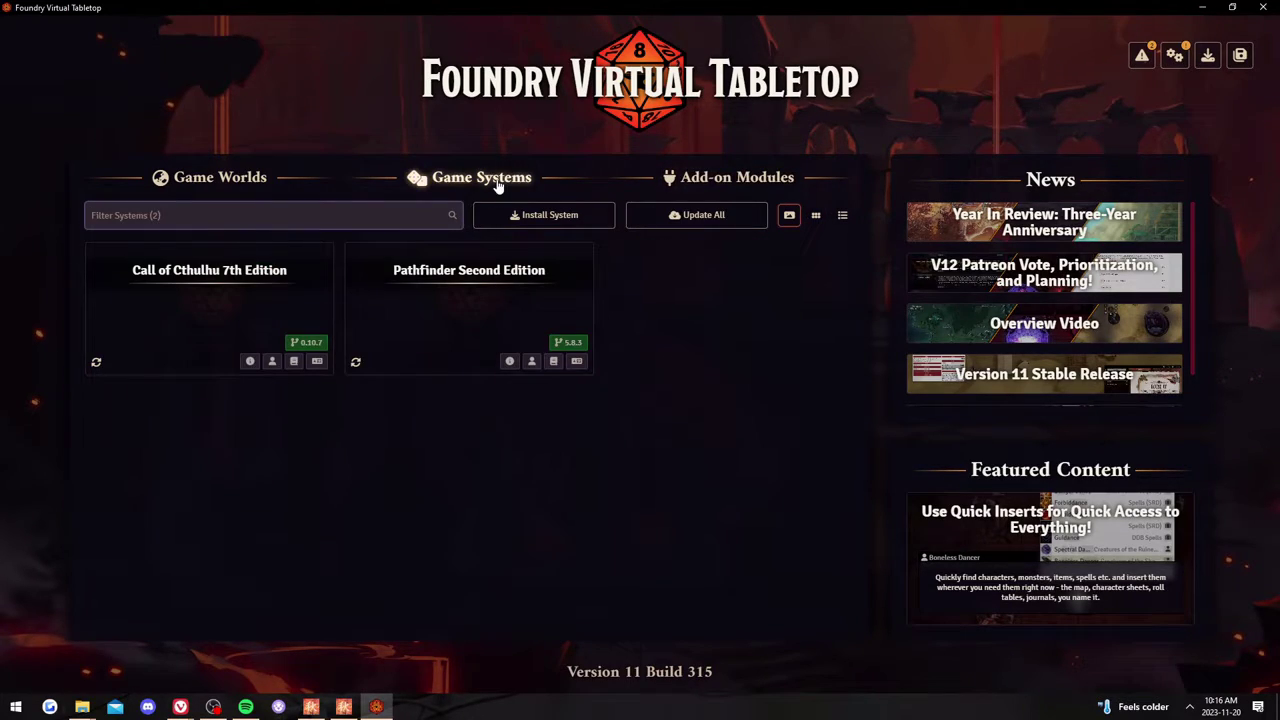
pyautogui.rightClick(250, 310)
pyautogui.click(148, 447)
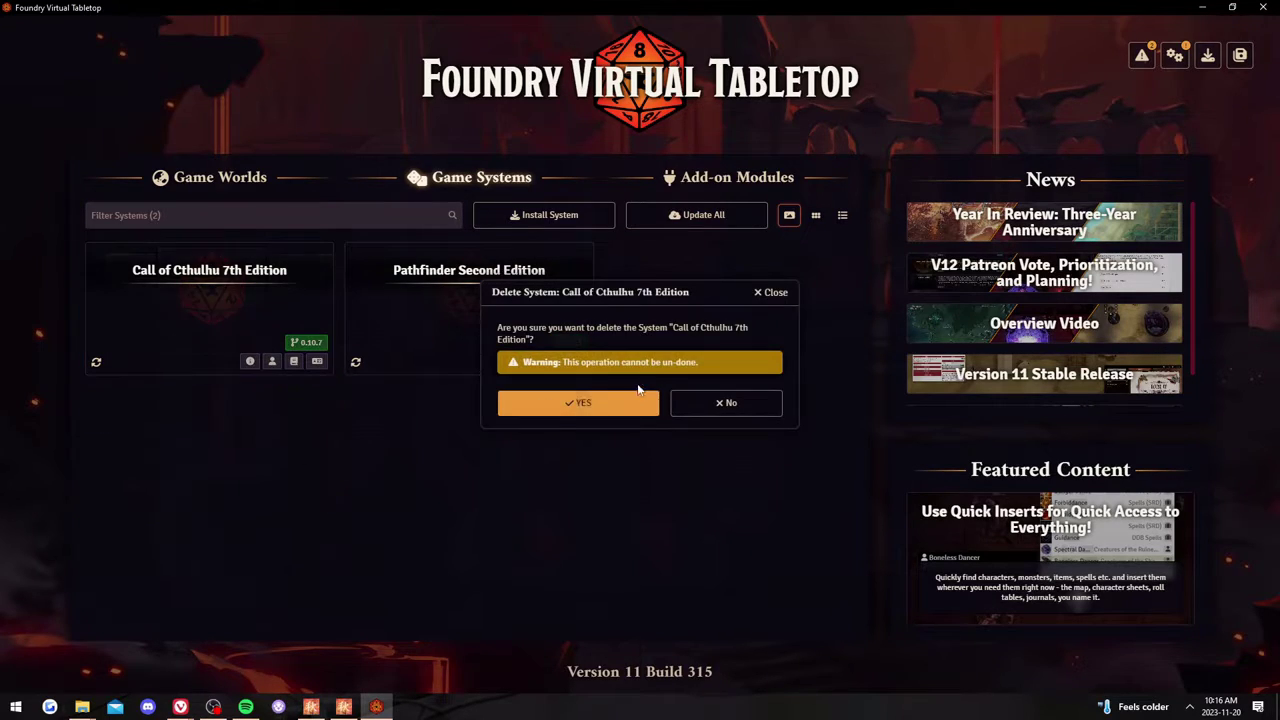
pyautogui.click(551, 411)
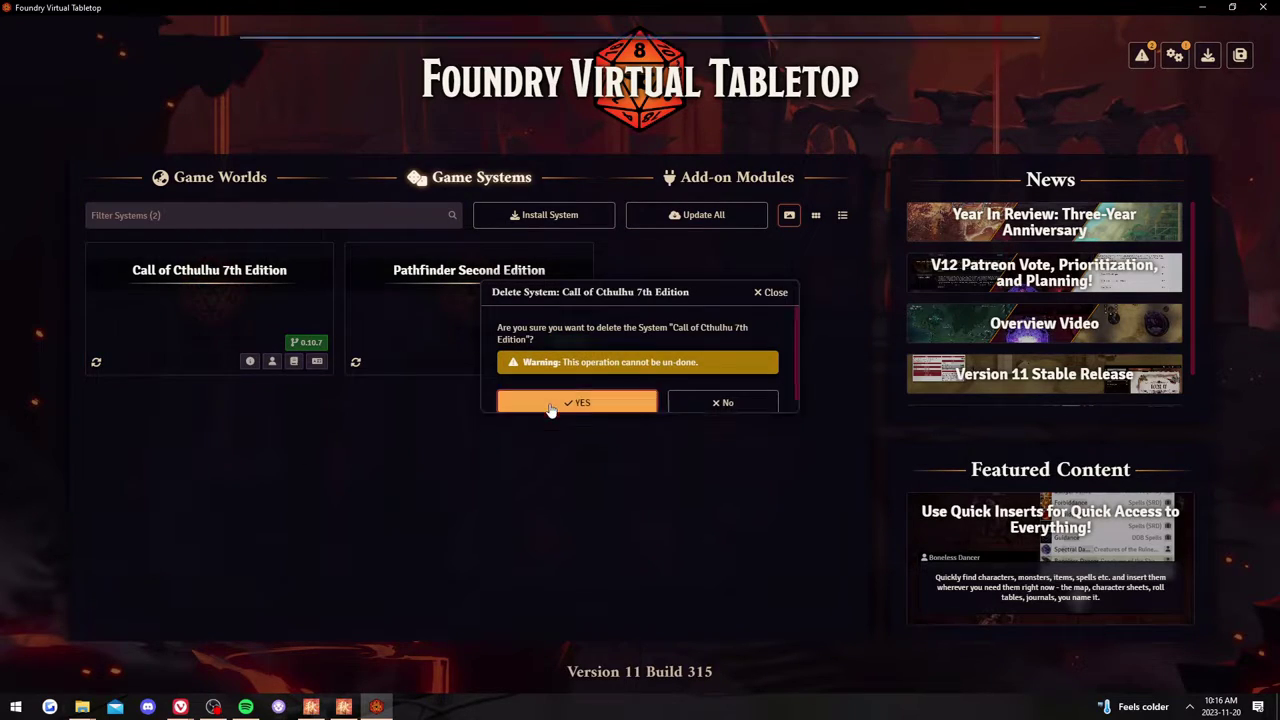
# - Launch the Revokers of Razmir game world
pyautogui.click(208, 181)
pyautogui.moveTo(206, 325)
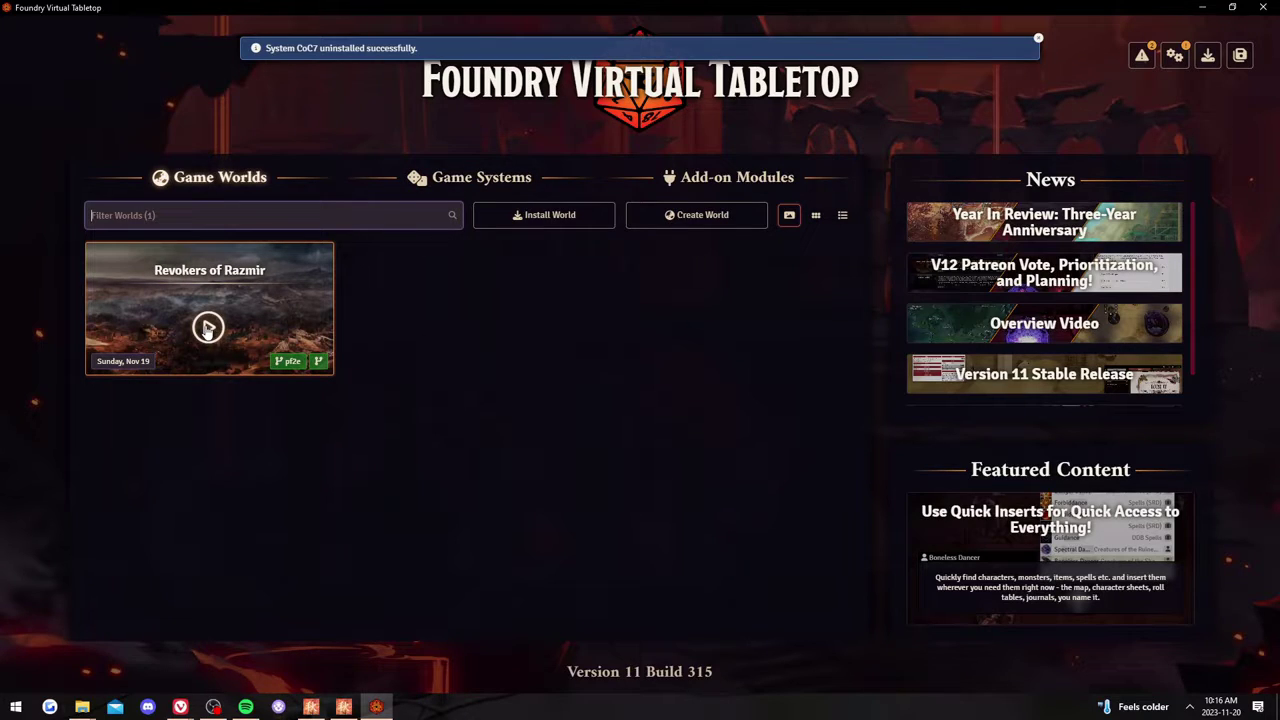
pyautogui.click(207, 327)
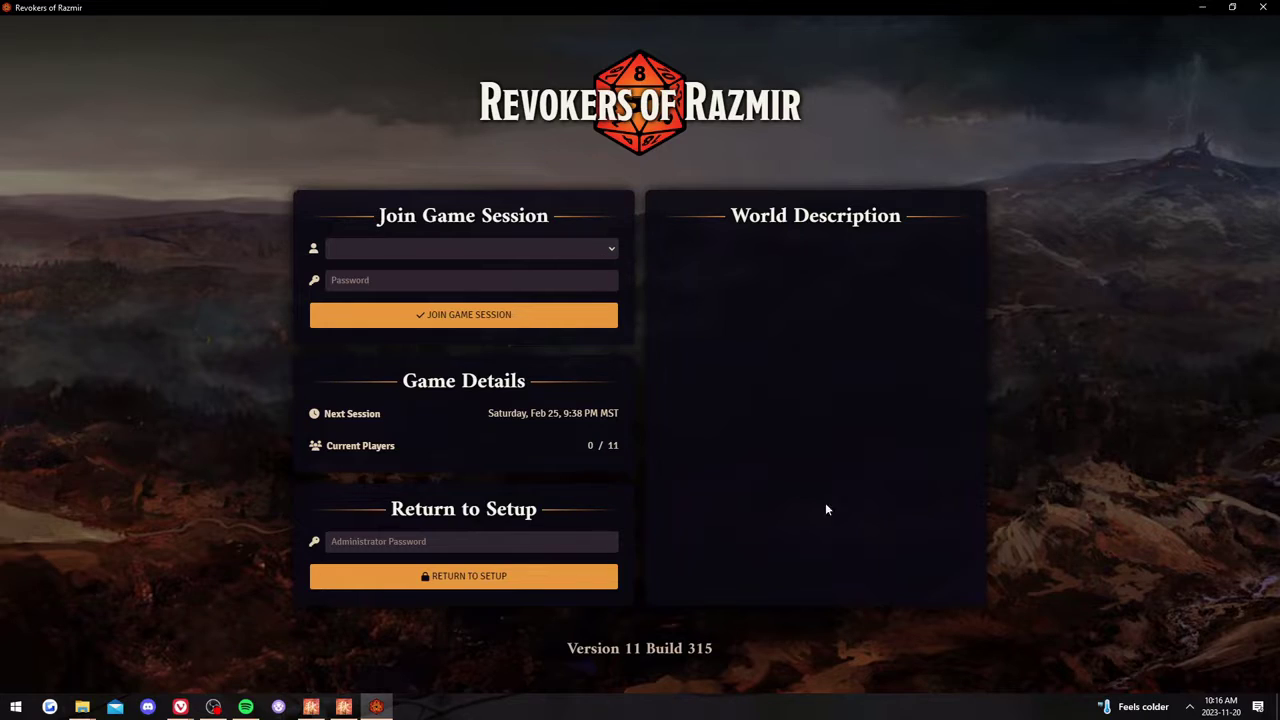
# - Join the game session as Gamemaster and view the Foundry Virtual Tabletop scene
pyautogui.click(548, 249)
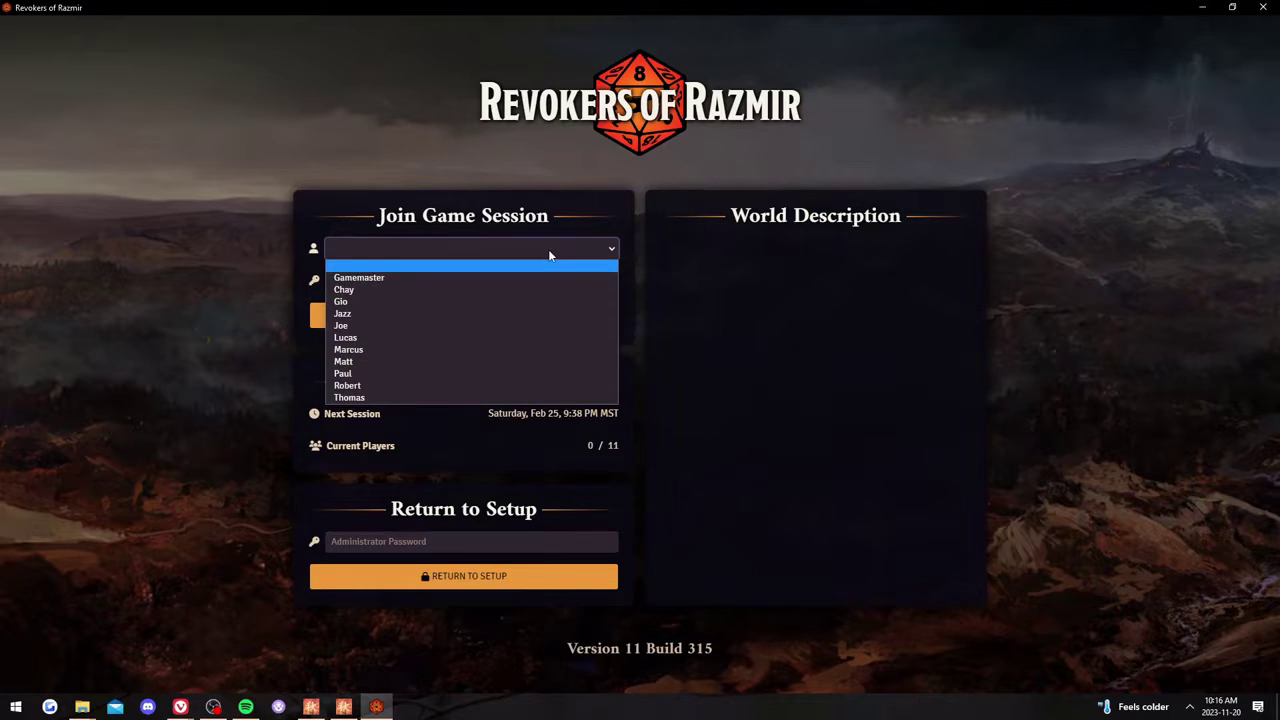
pyautogui.click(548, 249)
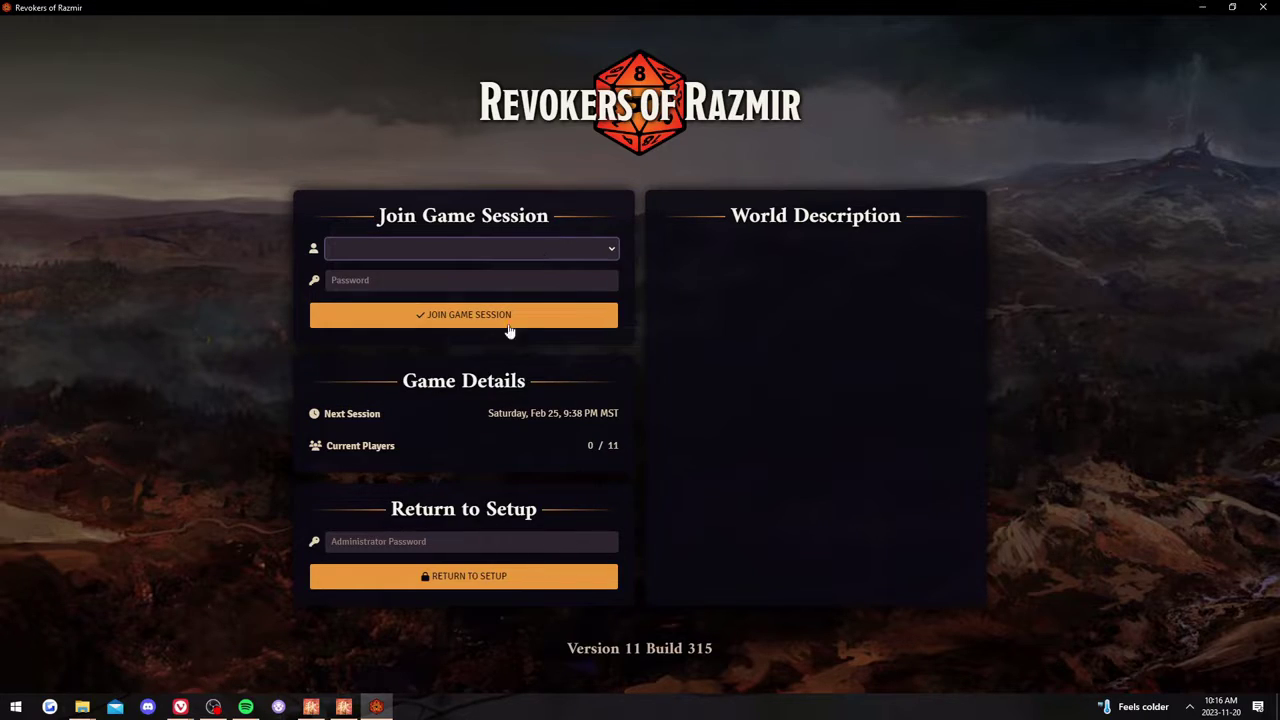
pyautogui.click(567, 250)
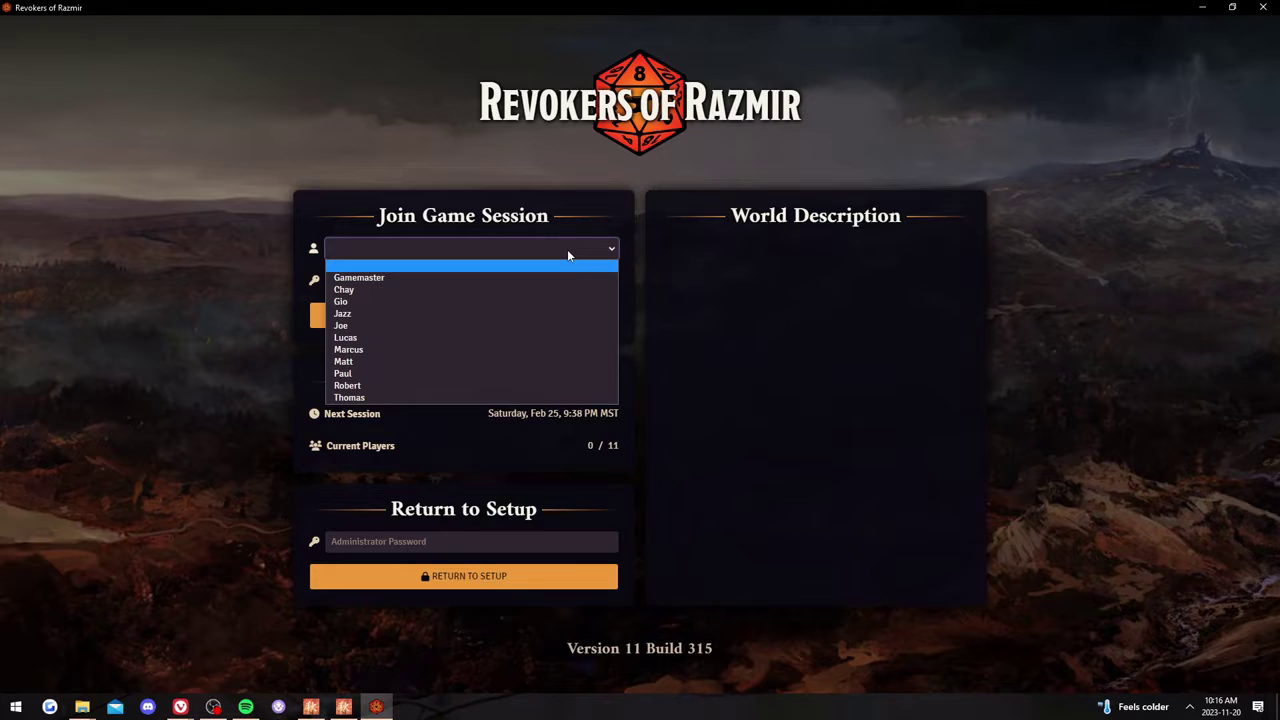
pyautogui.click(398, 278)
pyautogui.click(416, 316)
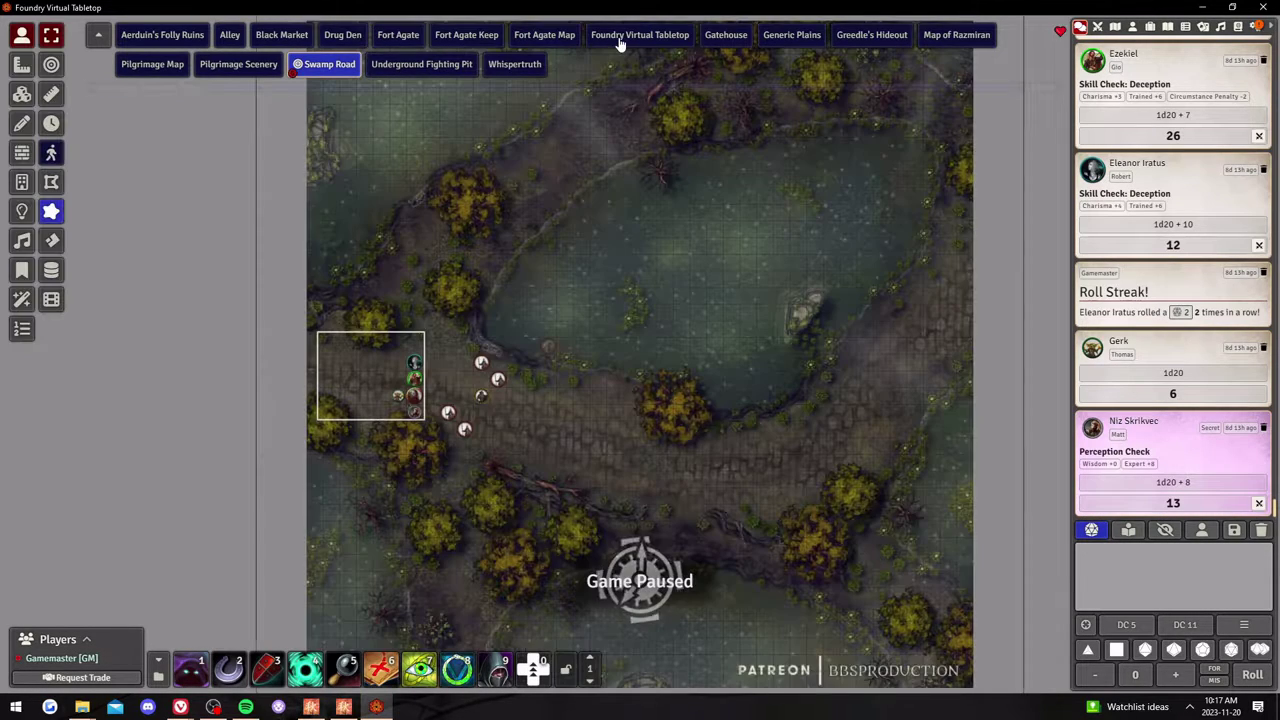
pyautogui.click(620, 38)
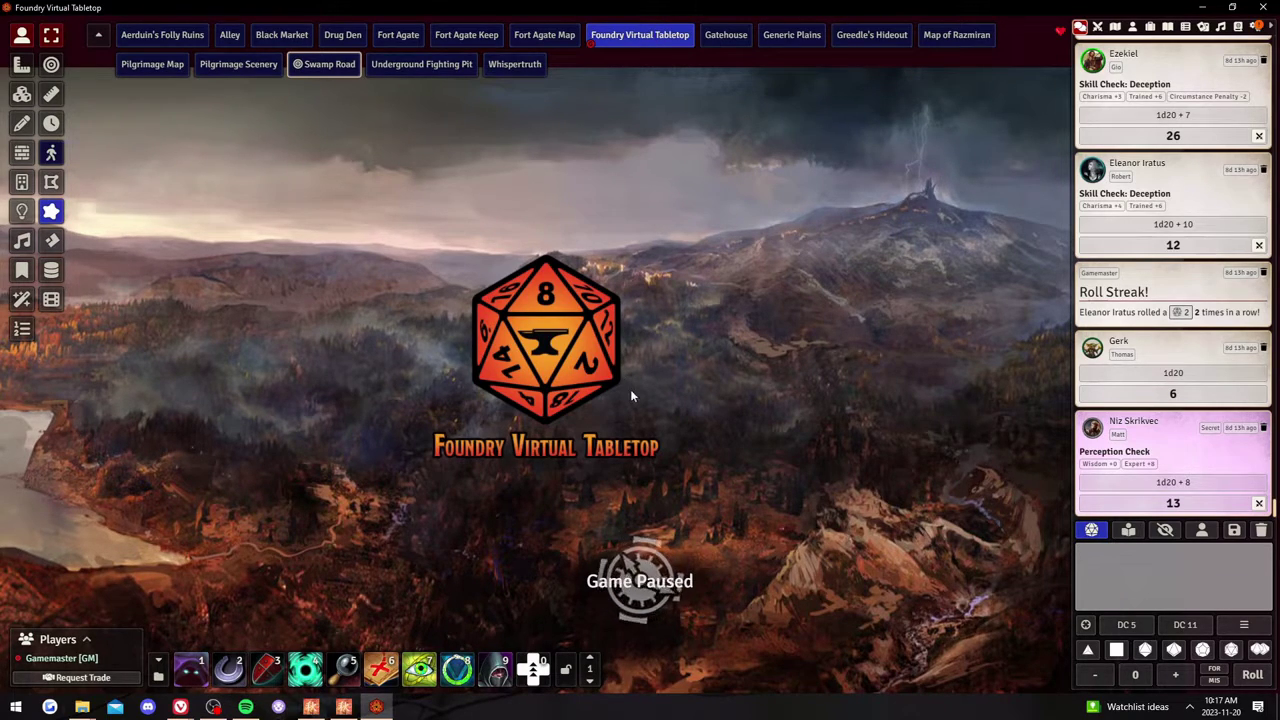
pyautogui.scroll(1, 524, 365)
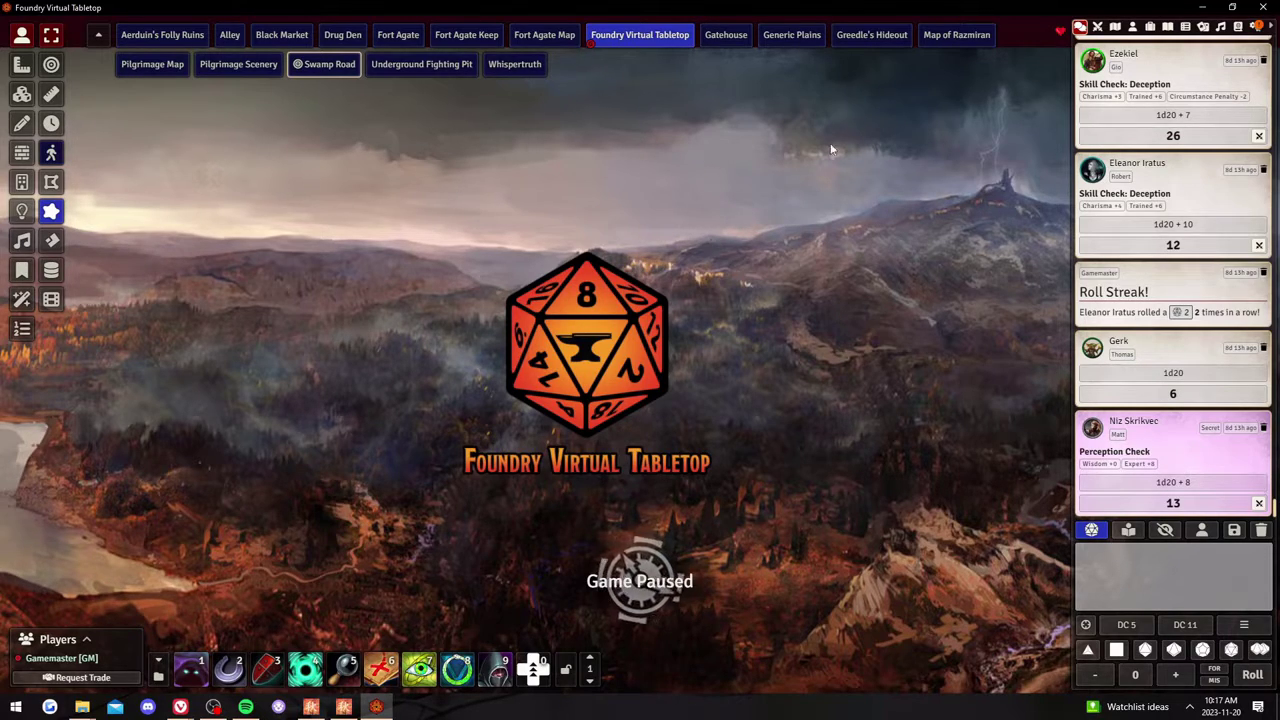
# - Create a new scene named Test Scene
pyautogui.click(1115, 27)
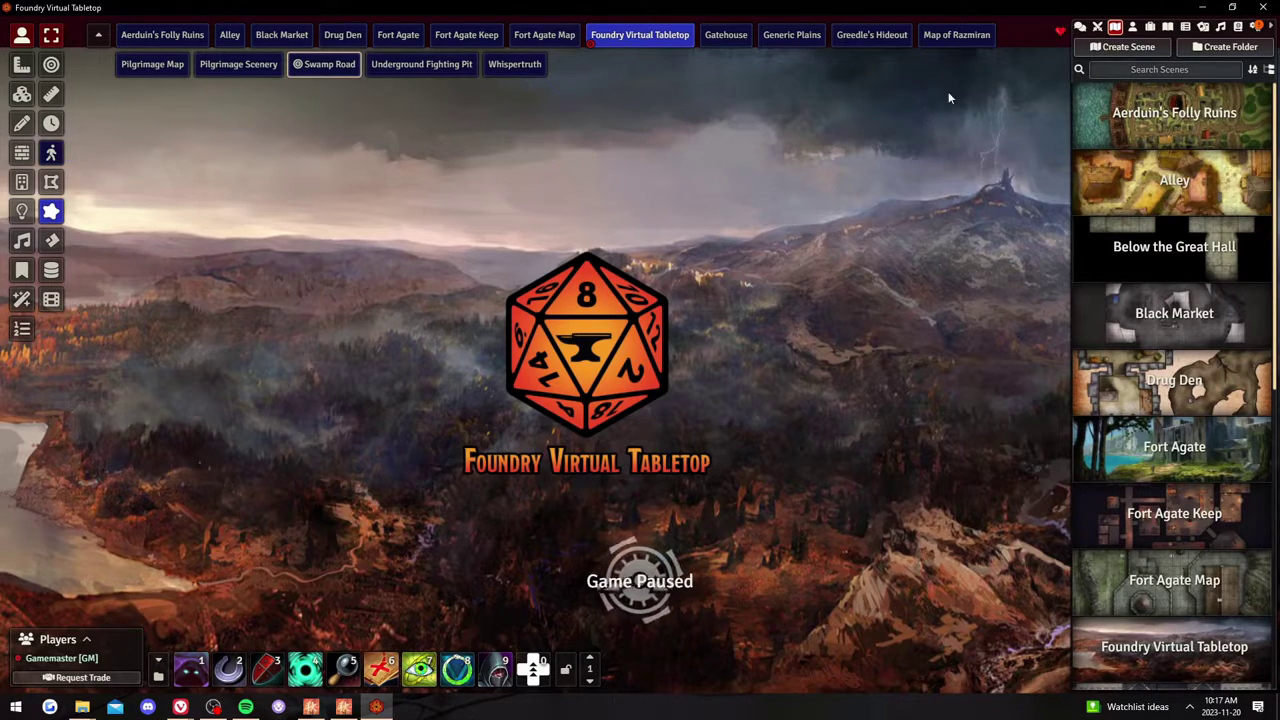
pyautogui.click(1116, 49)
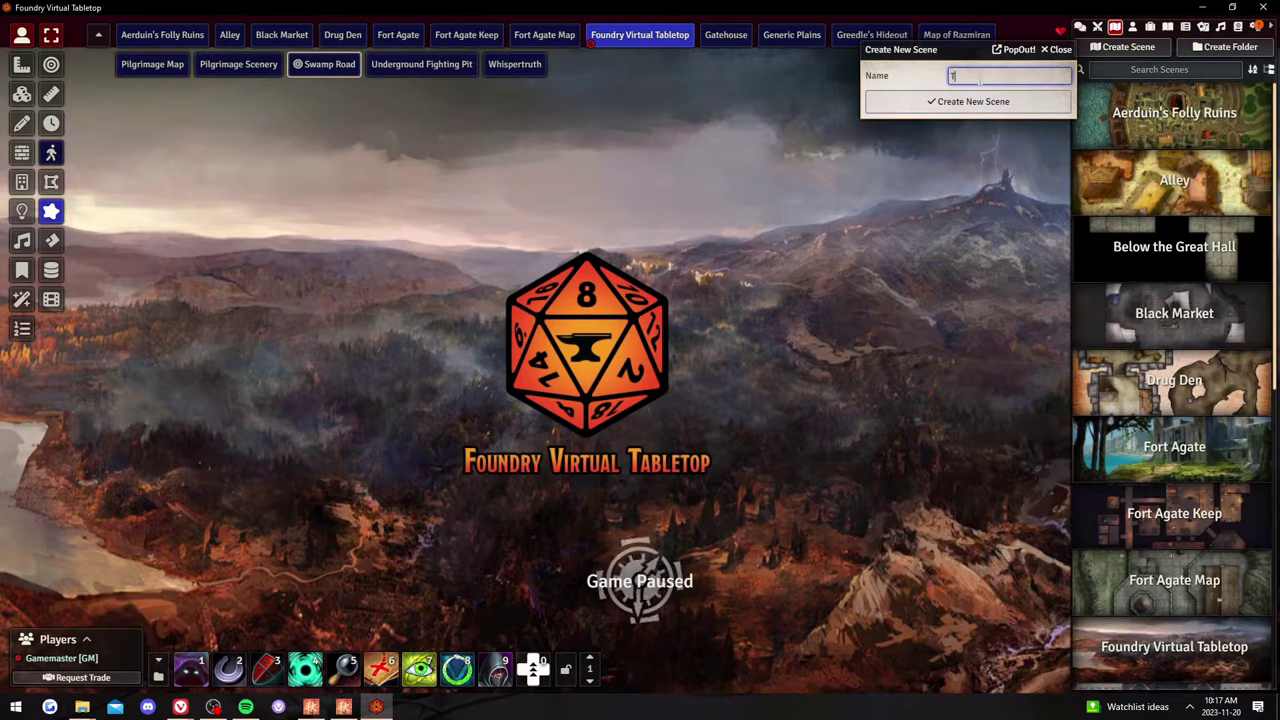
pyautogui.press('Return')
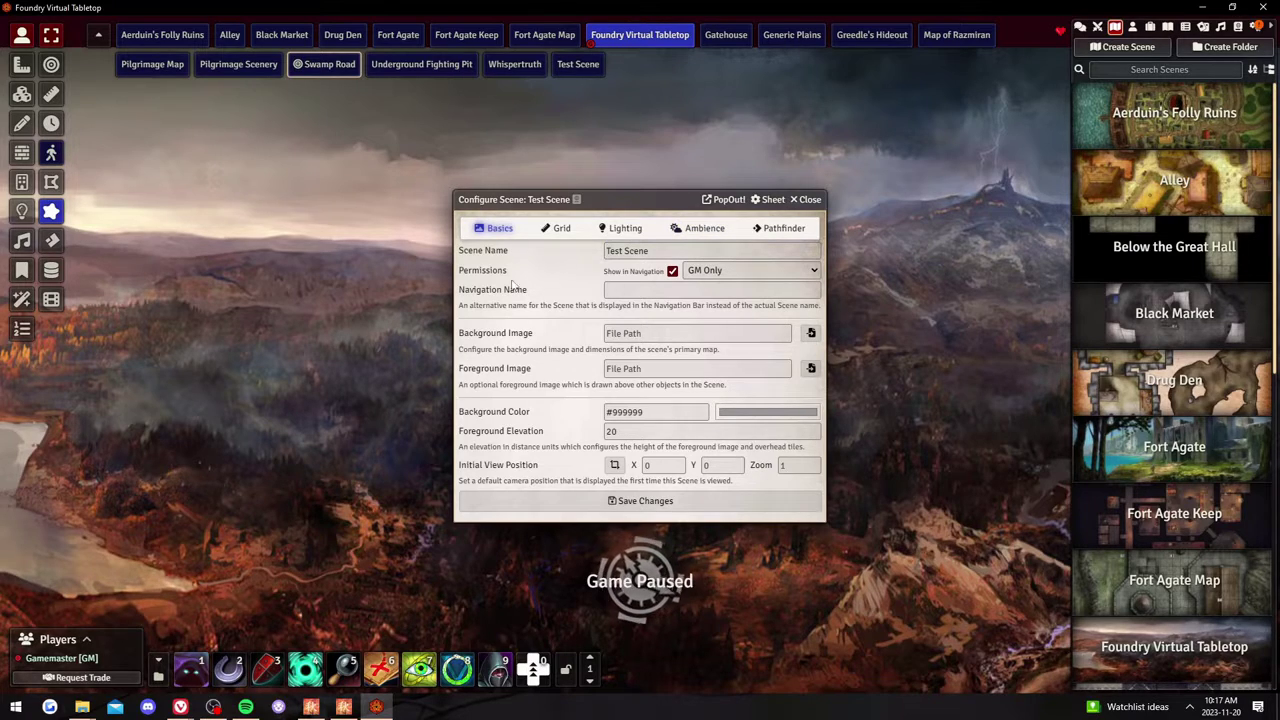
# - Set Swamp Road Better 40x40.jpg from the assets folder as Test Scene's background image and save the scene configuration
pyautogui.click(625, 368)
pyautogui.click(782, 333)
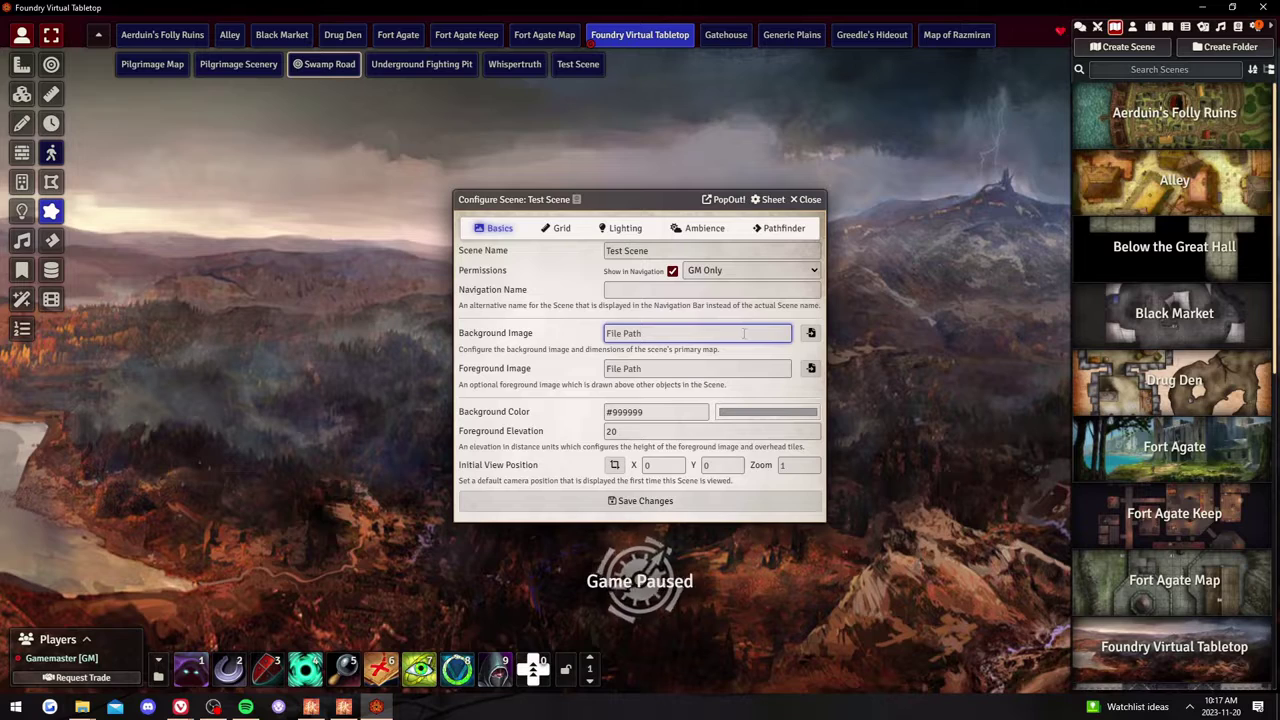
pyautogui.click(811, 333)
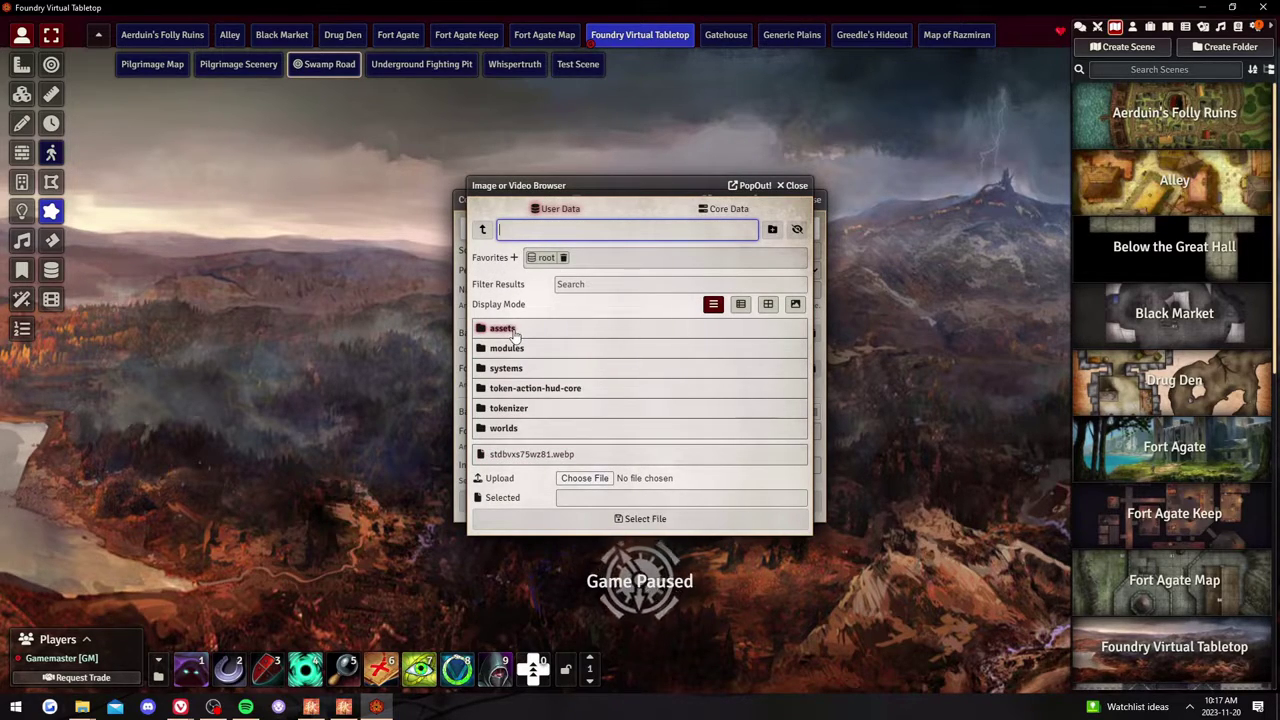
pyautogui.click(502, 329)
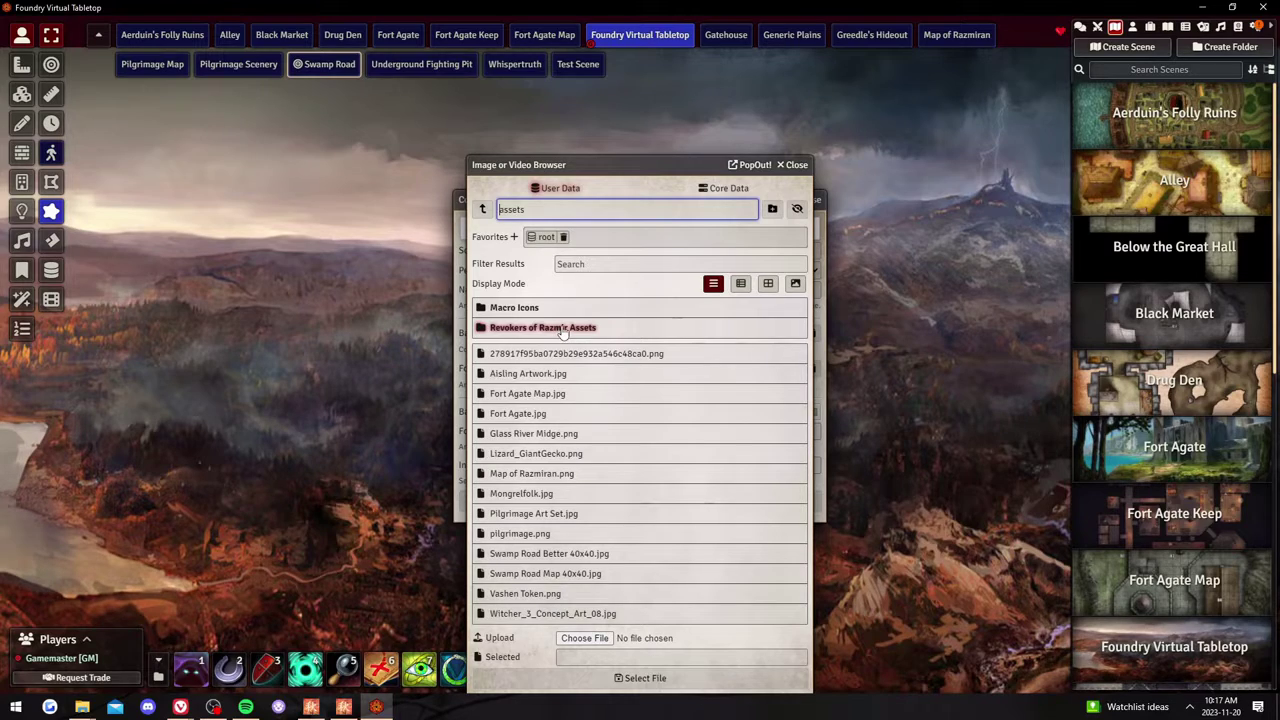
pyautogui.click(556, 556)
pyautogui.click(648, 679)
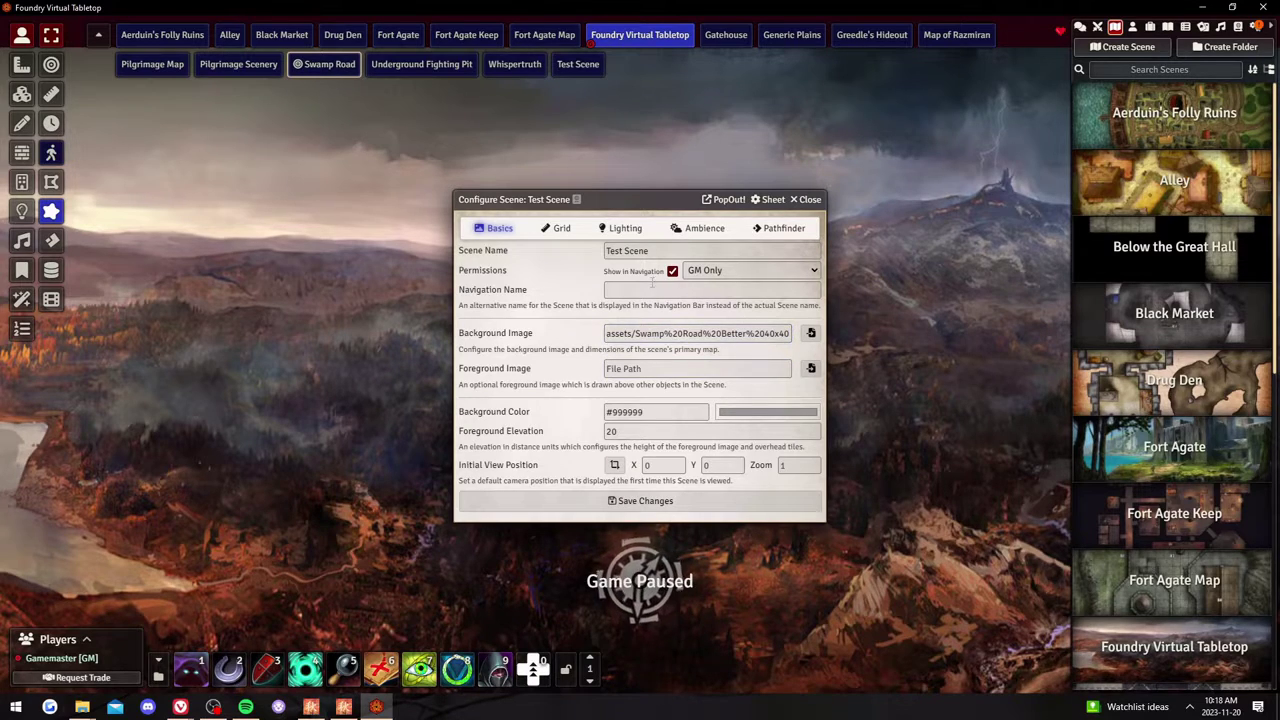
pyautogui.click(810, 336)
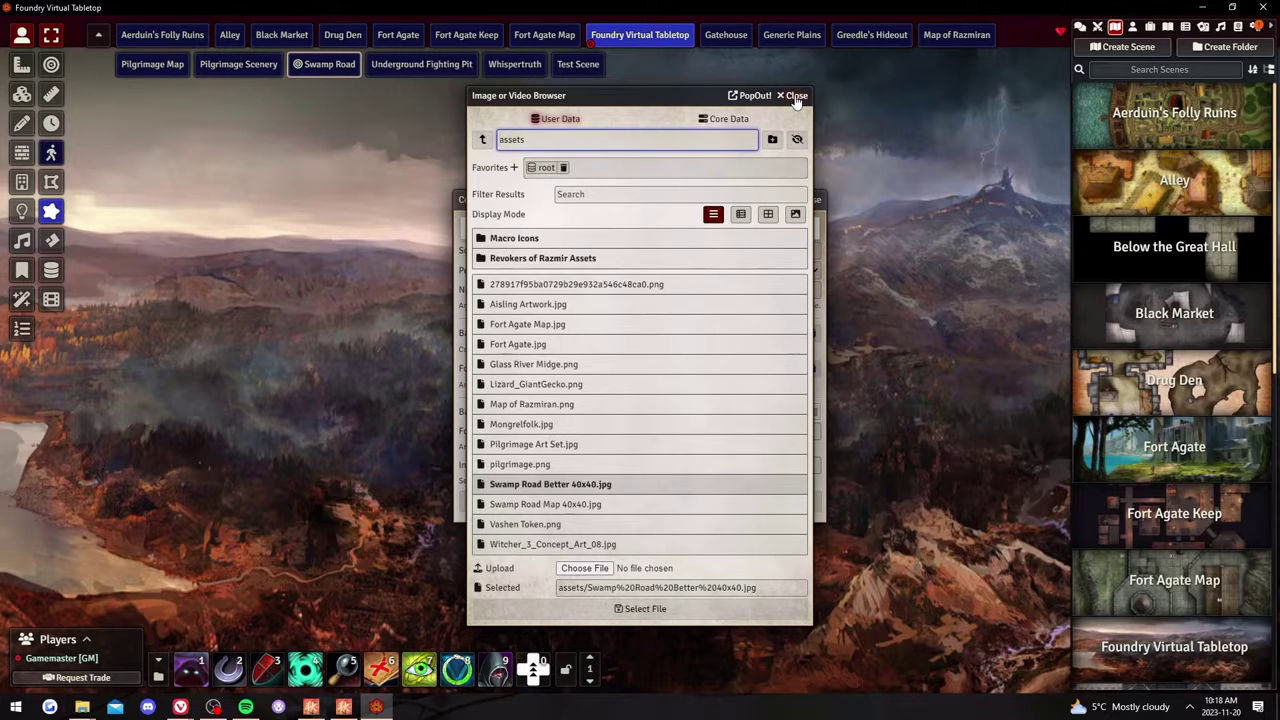
pyautogui.click(796, 97)
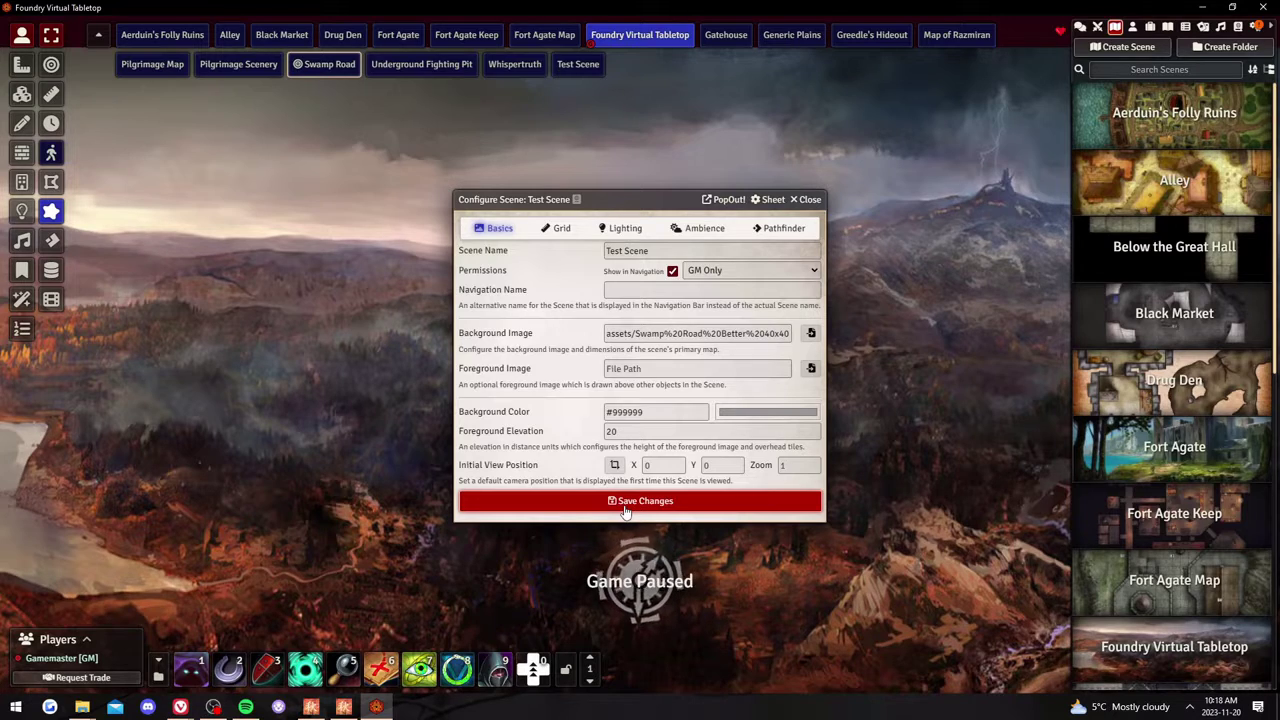
pyautogui.click(625, 505)
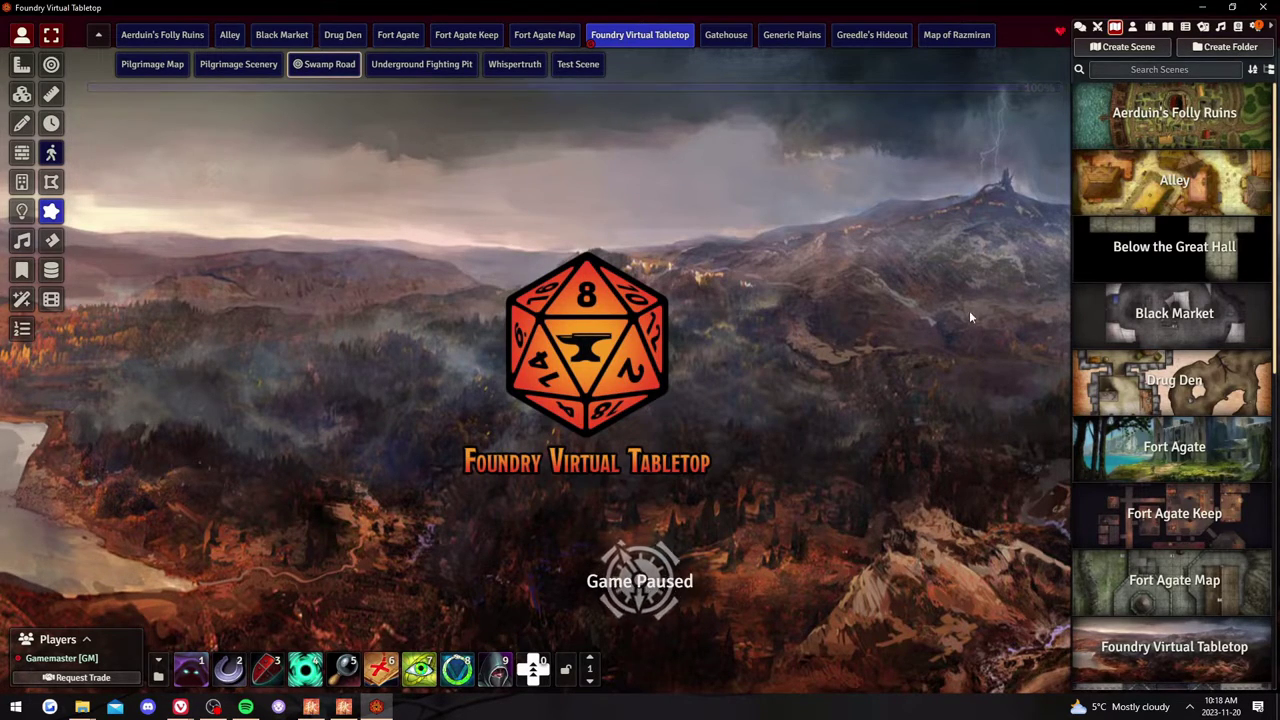
# - Switch to Test Scene and inspect how its grid lines up with the squares drawn on the swamp map
pyautogui.click(578, 66)
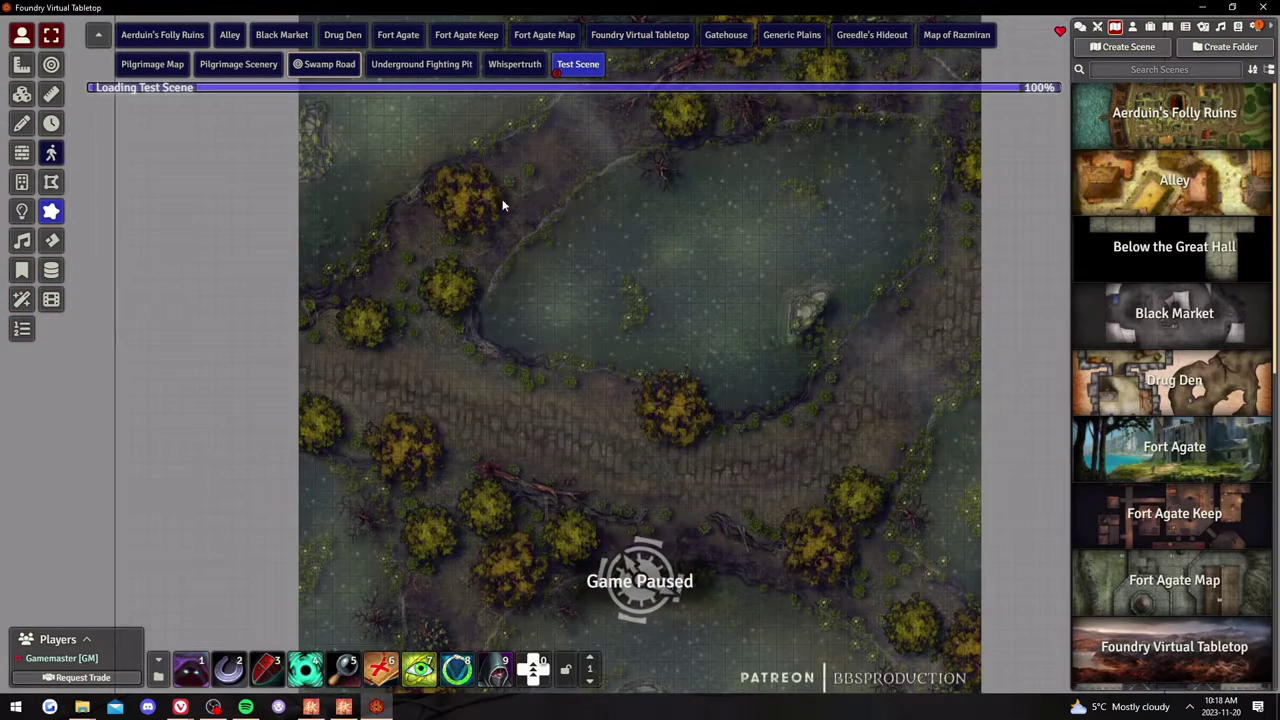
pyautogui.scroll(5, 550, 305)
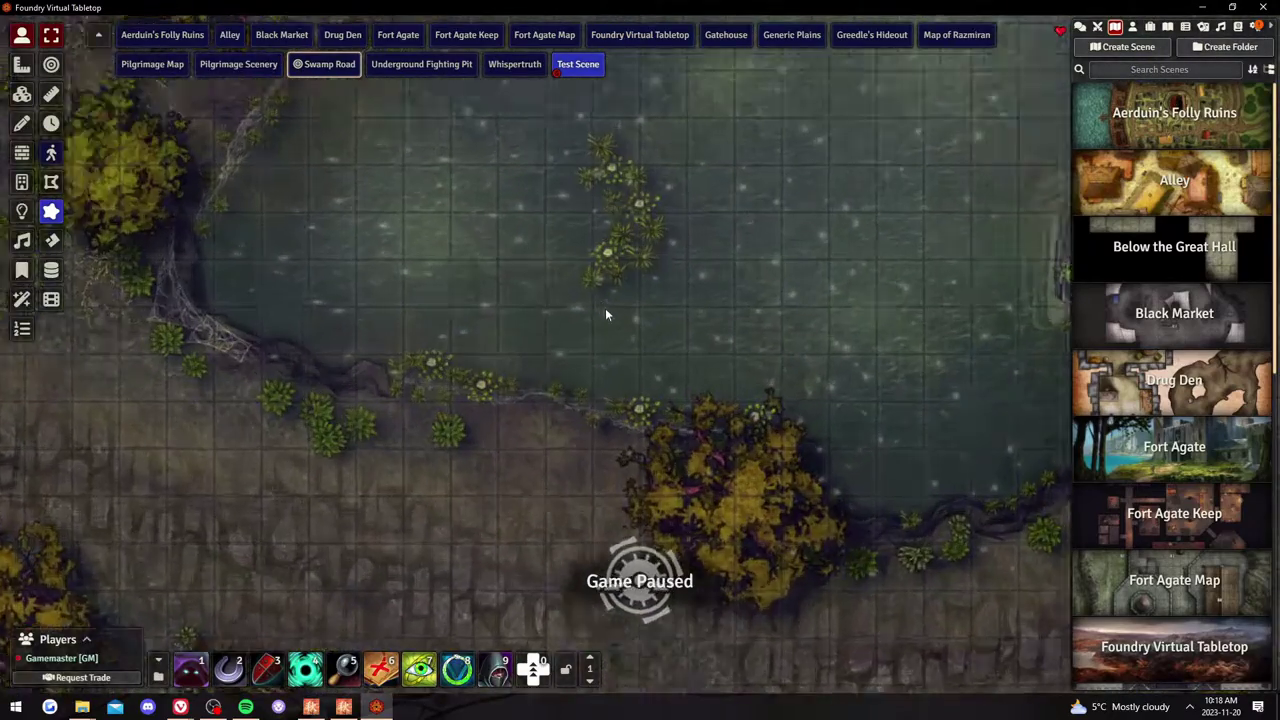
pyautogui.scroll(-3, 608, 293)
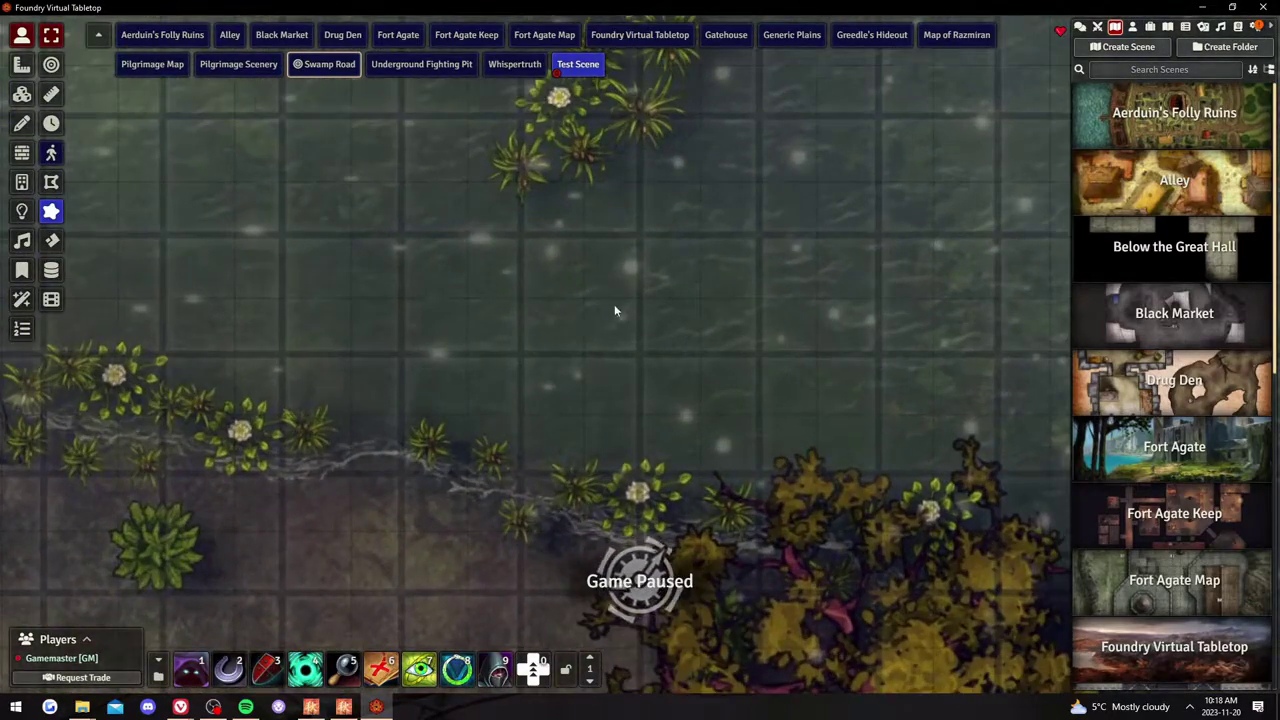
pyautogui.scroll(-3, 698, 226)
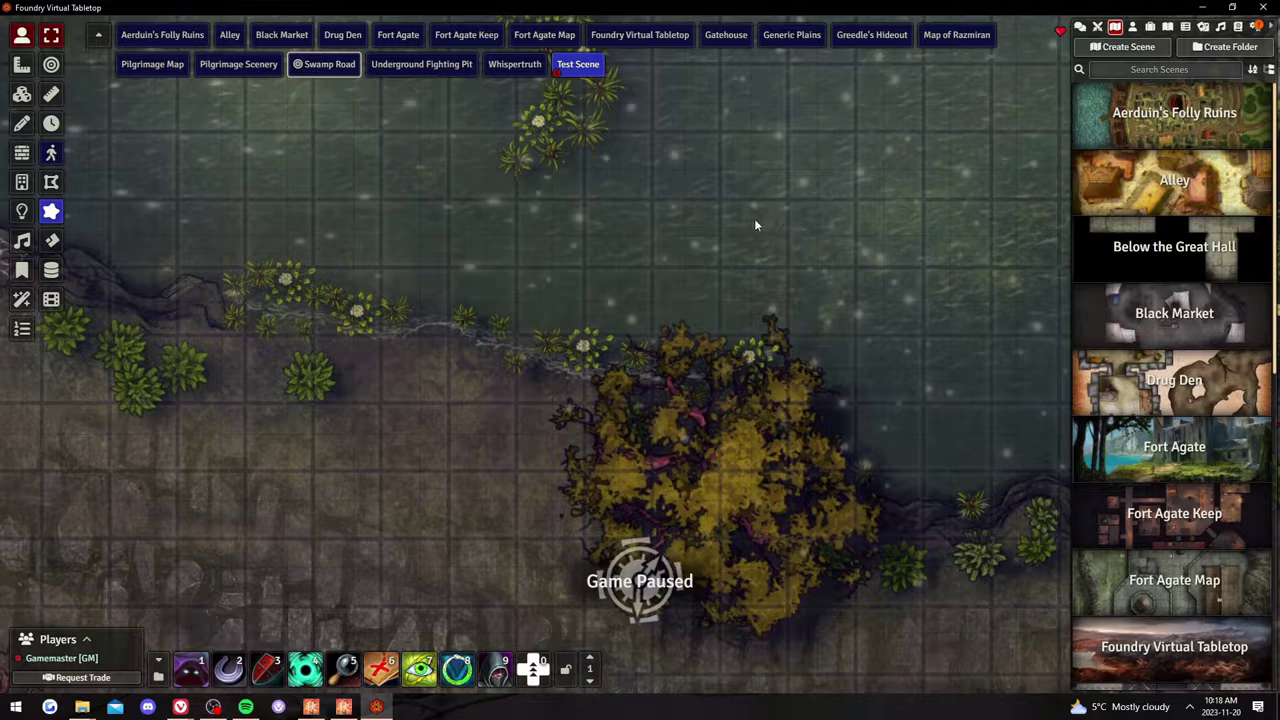
pyautogui.rightClick(582, 64)
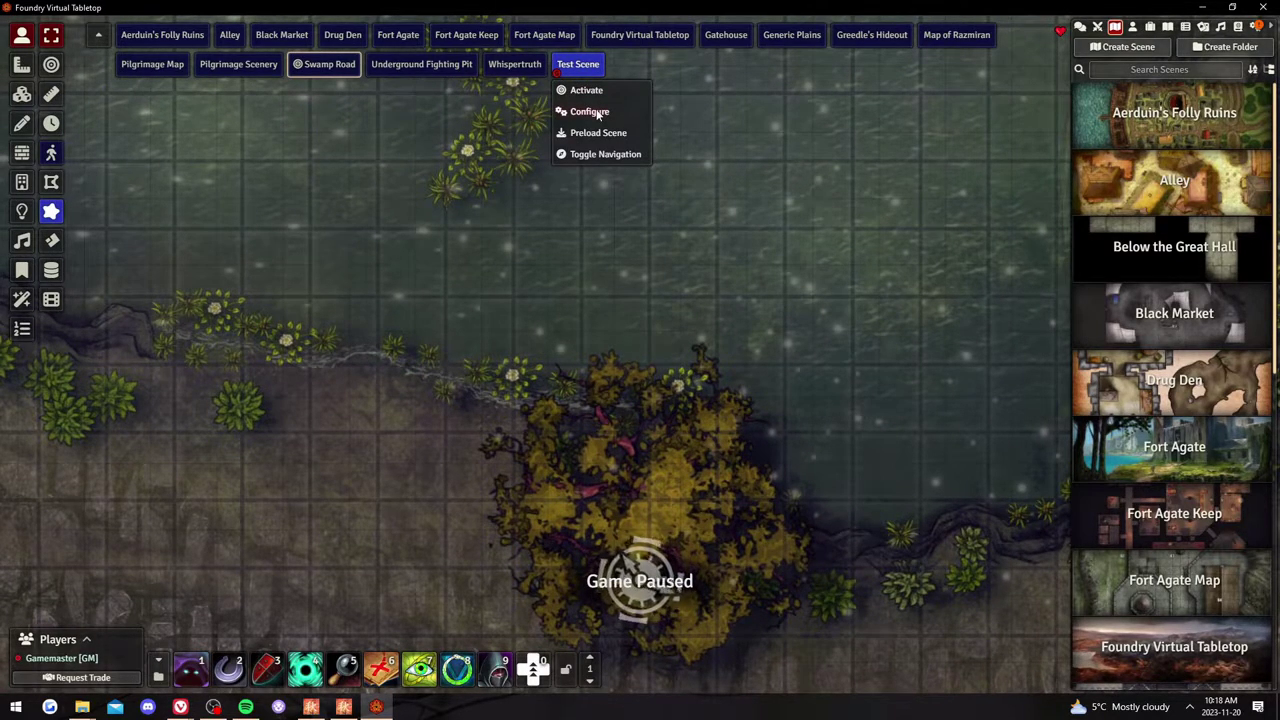
pyautogui.click(590, 112)
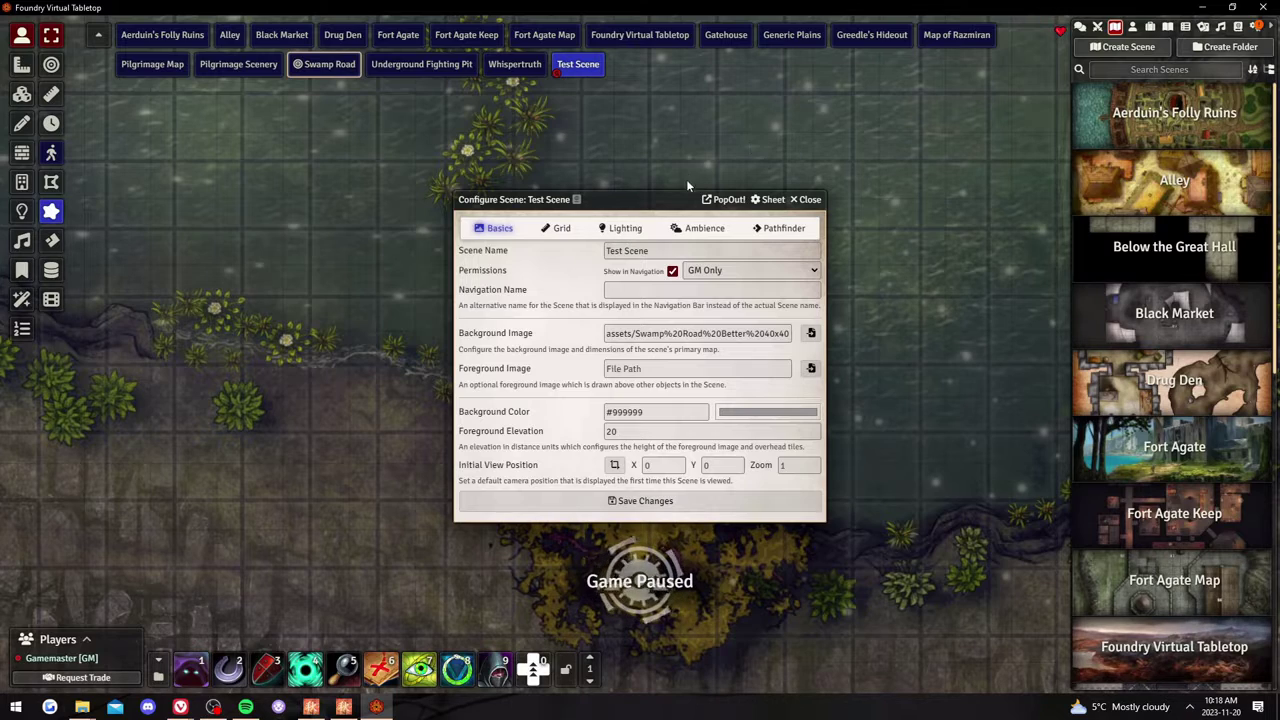
pyautogui.click(808, 199)
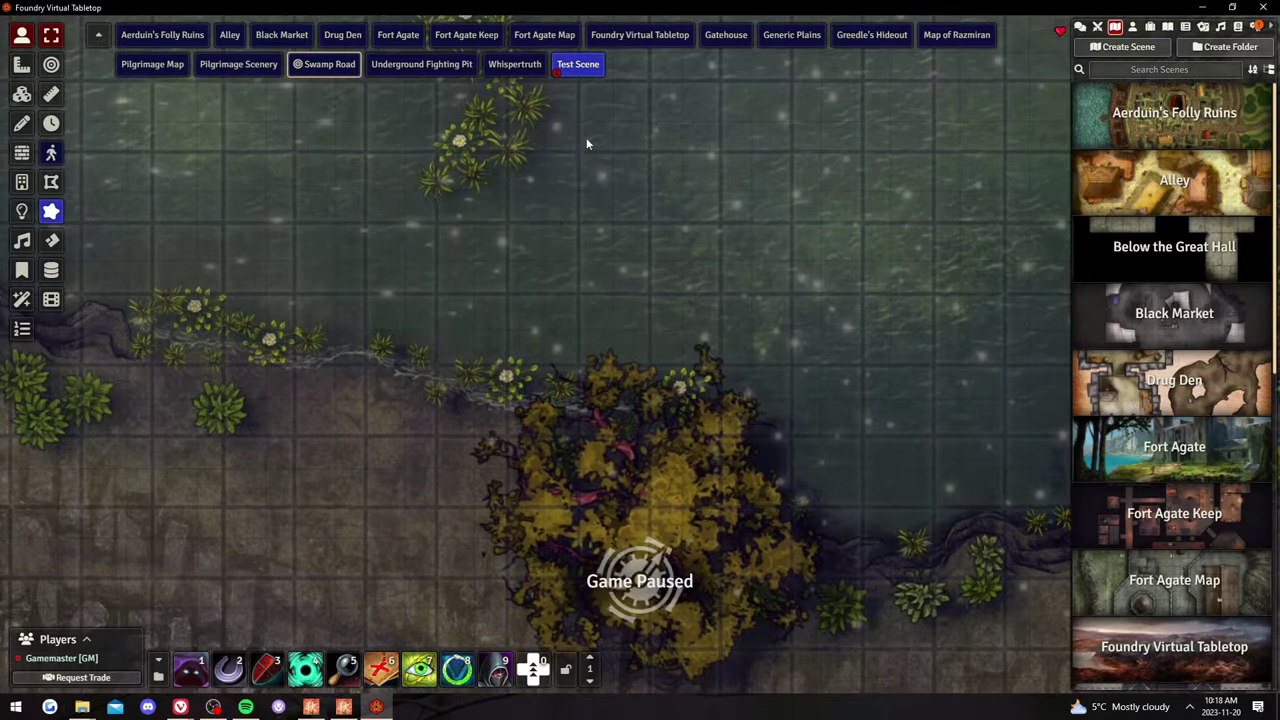
# - Open the Grid Configuration Tool from the grid settings of Test Scene
pyautogui.rightClick(578, 72)
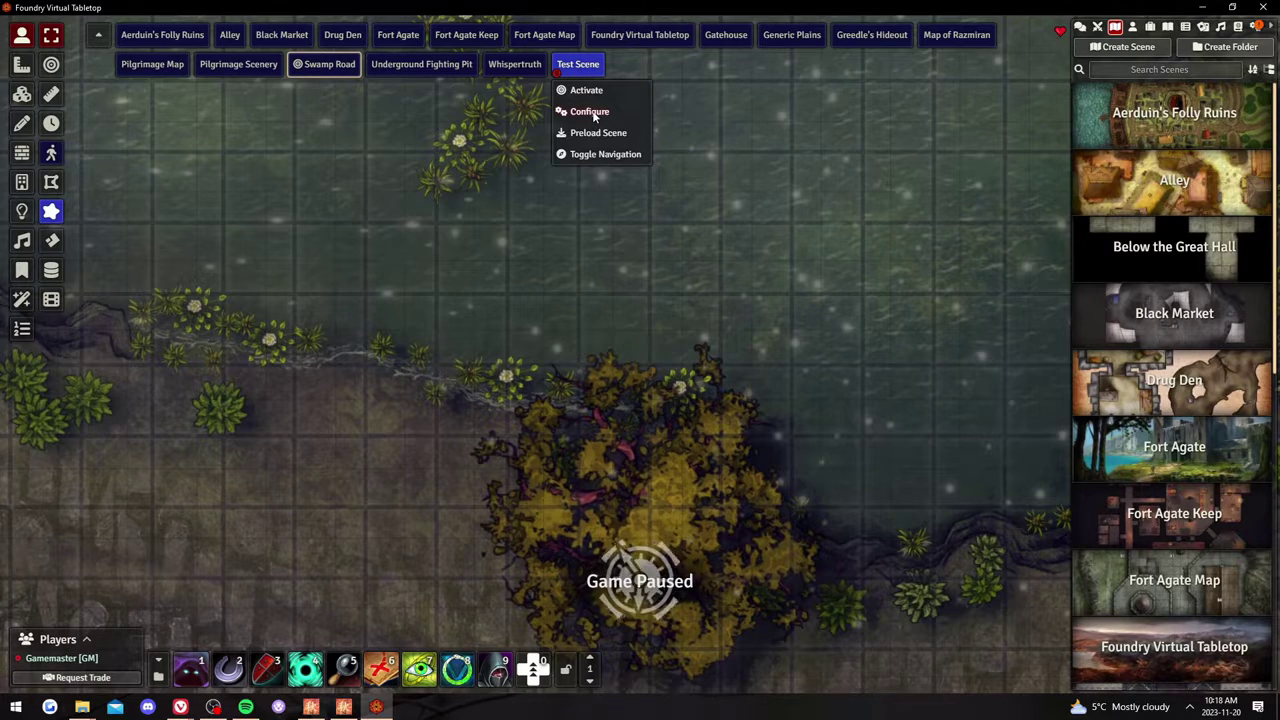
pyautogui.click(592, 112)
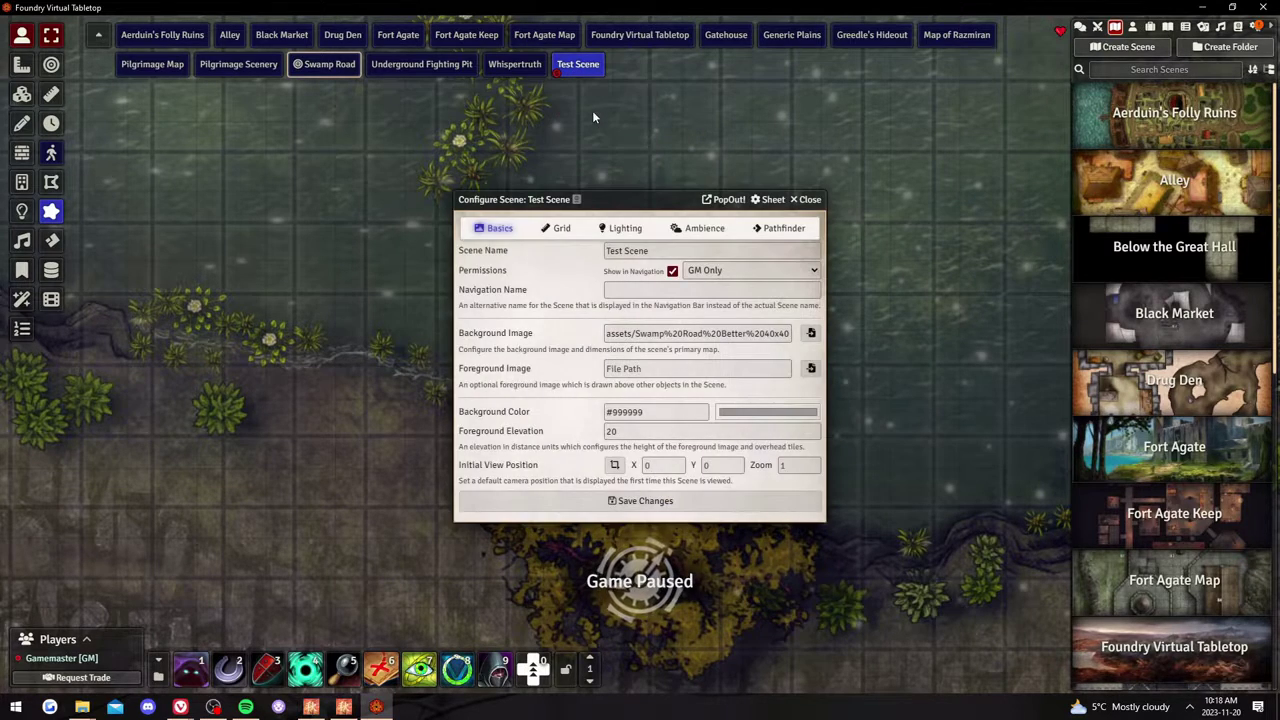
pyautogui.click(560, 230)
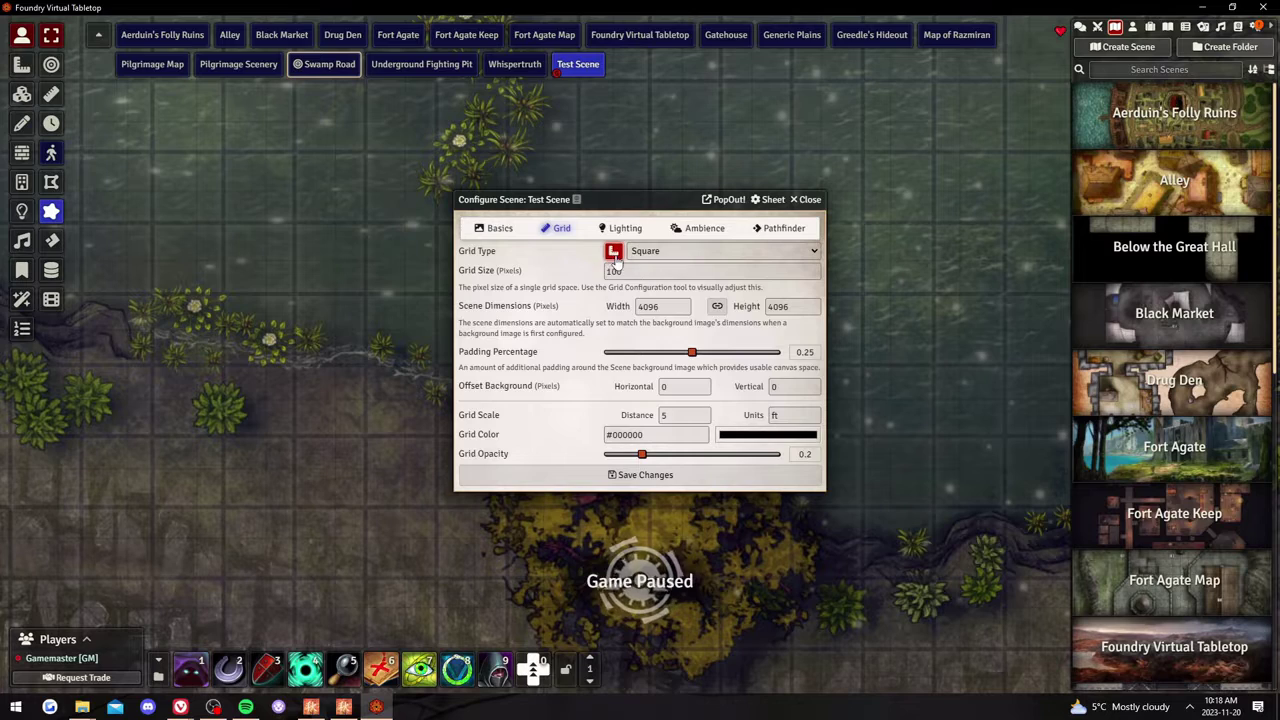
pyautogui.click(614, 253)
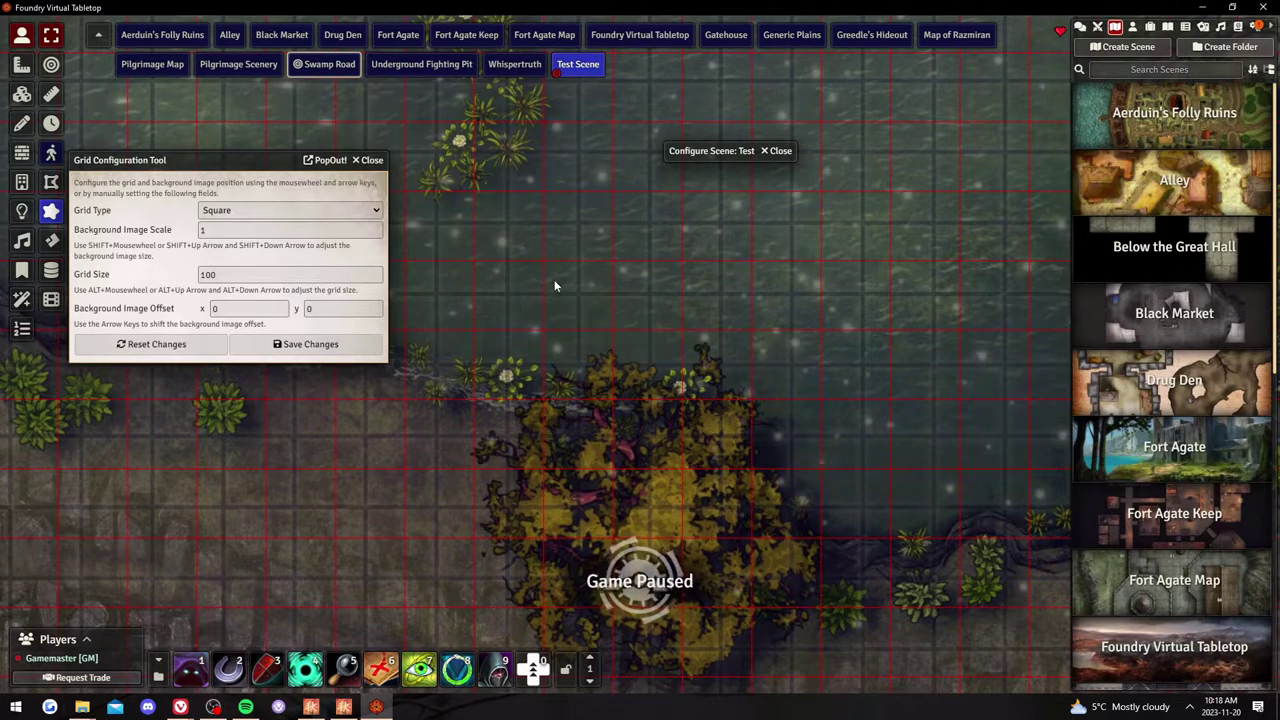
# - Try to fit the swamp map to the grid by enlarging the background image scale to 1.178, then reducing it to 1.148
pyautogui.keyDown('shift'); pyautogui.scroll(11, 555, 283); pyautogui.keyUp('shift')
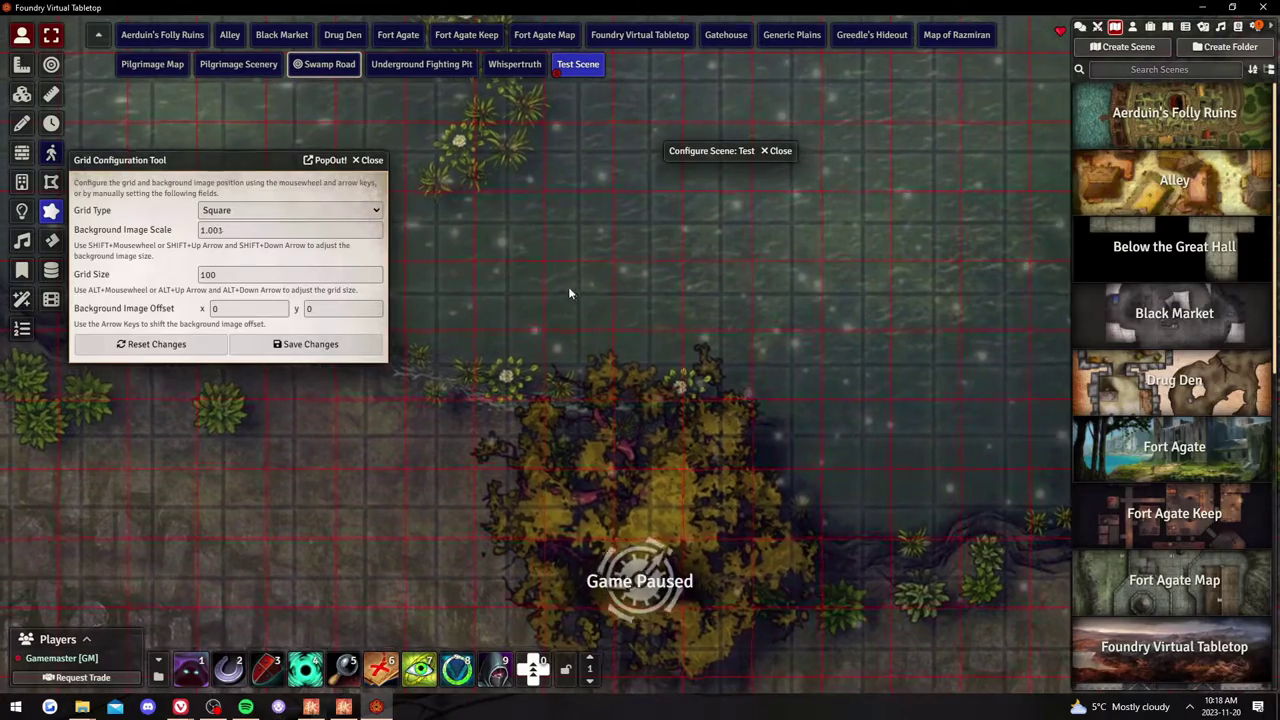
pyautogui.keyDown('shift'); pyautogui.scroll(18, 636, 316); pyautogui.keyUp('shift')
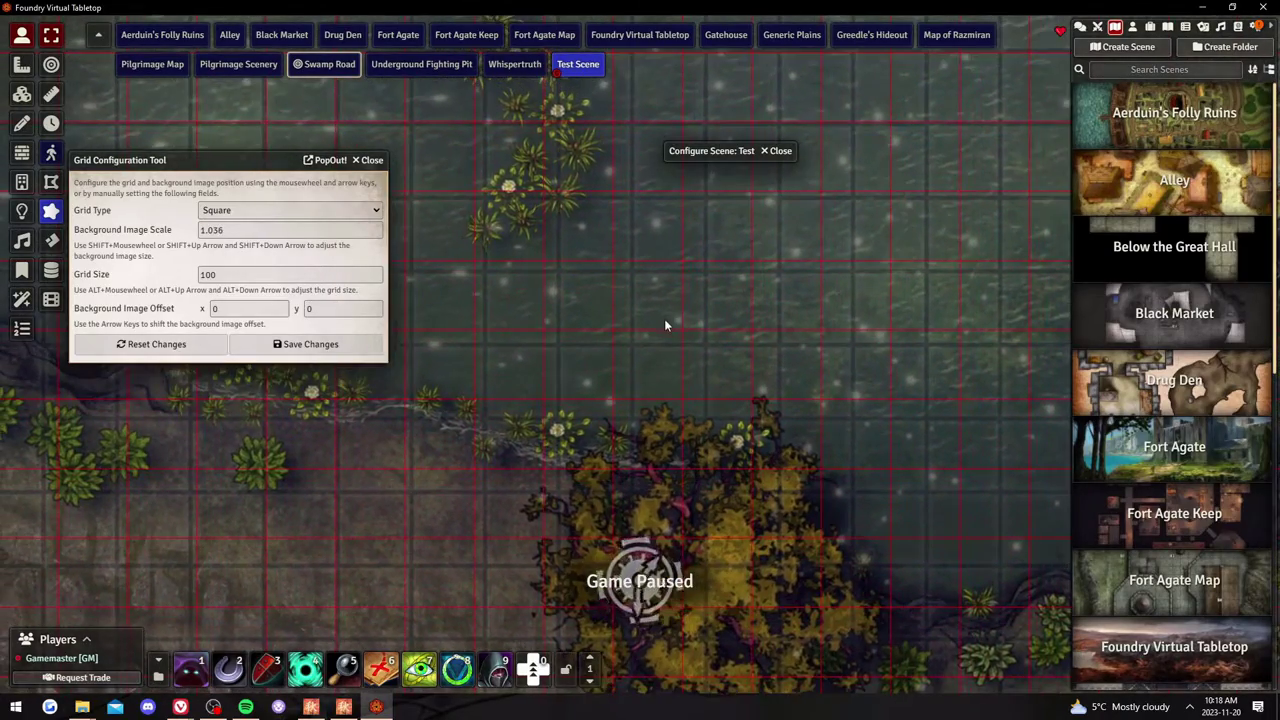
pyautogui.keyDown('shift'); pyautogui.scroll(11, 695, 335); pyautogui.keyUp('shift')
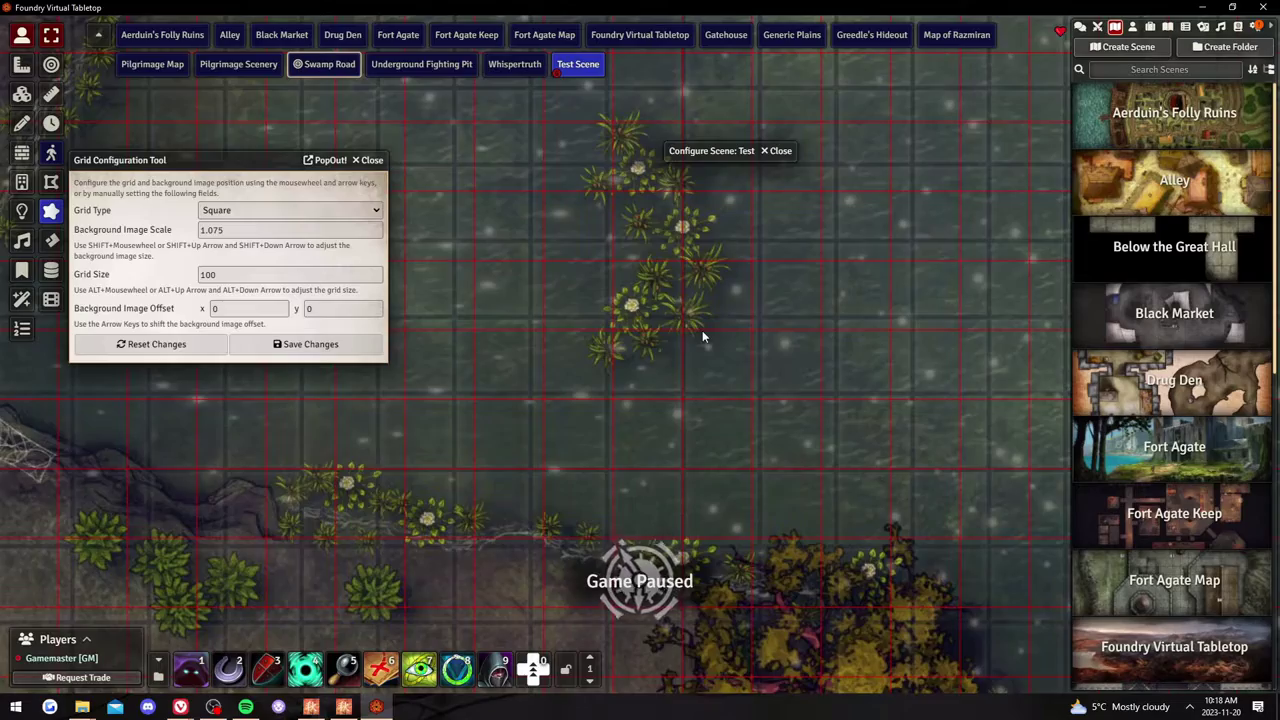
pyautogui.keyDown('shift'); pyautogui.scroll(17, 704, 362); pyautogui.keyUp('shift')
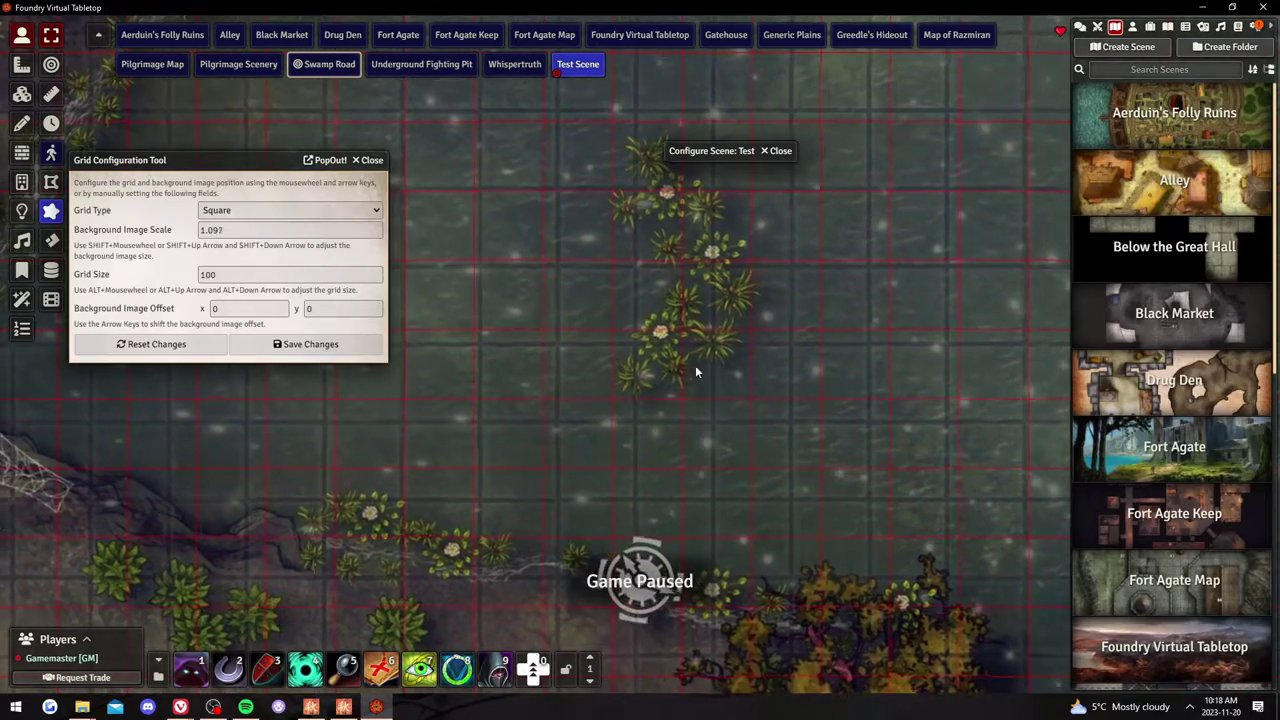
pyautogui.keyDown('shift'); pyautogui.scroll(19, 703, 404); pyautogui.keyUp('shift')
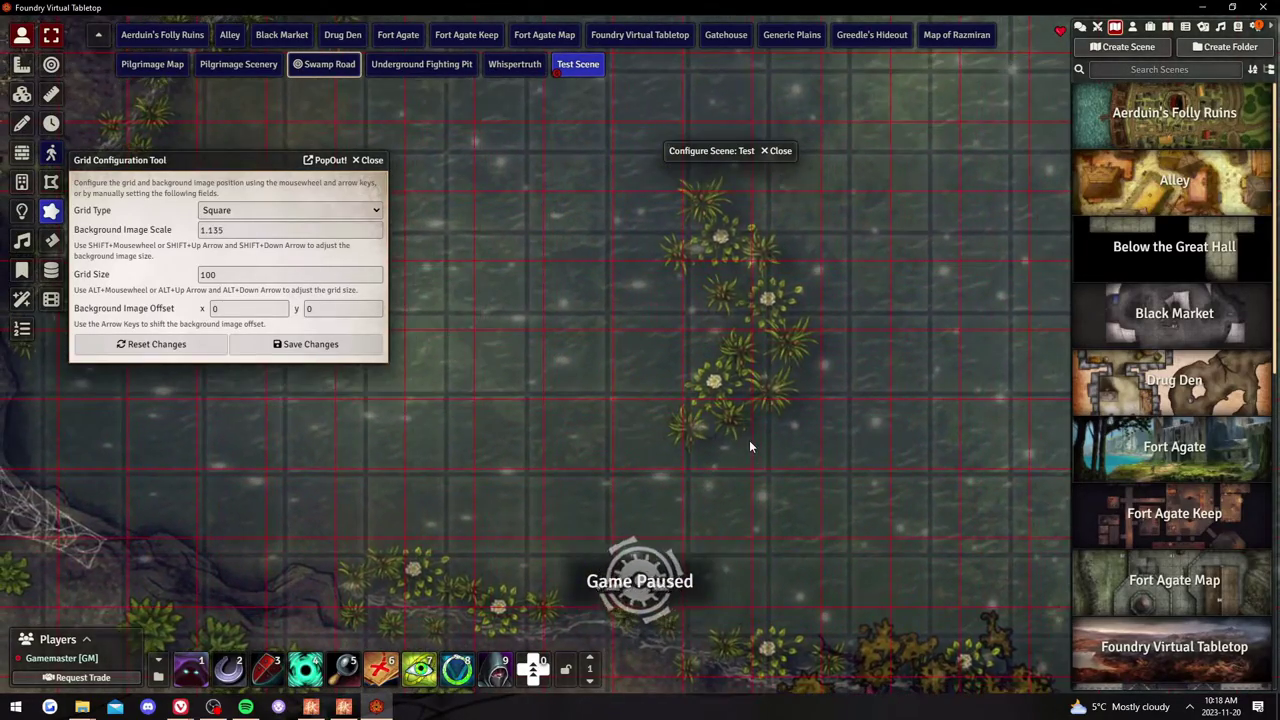
pyautogui.keyDown('shift'); pyautogui.scroll(5, 762, 449); pyautogui.keyUp('shift')
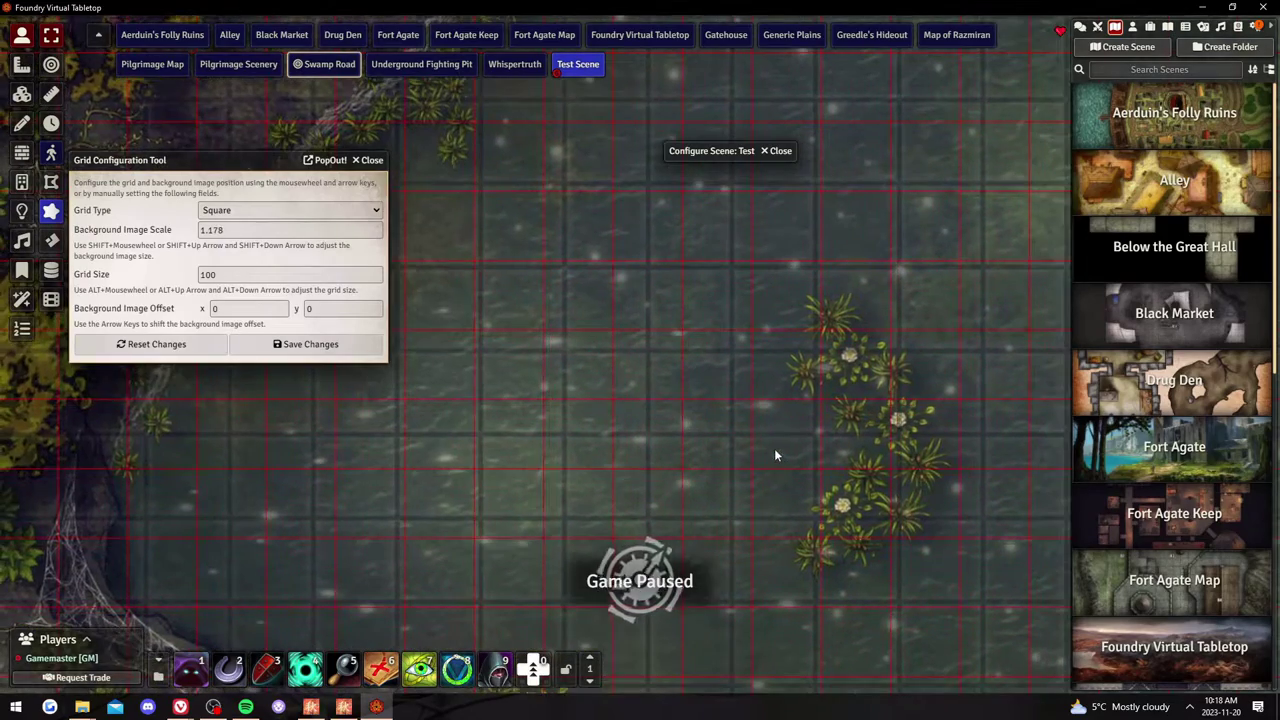
pyautogui.keyDown('shift'); pyautogui.scroll(-8, 741, 420); pyautogui.keyUp('shift')
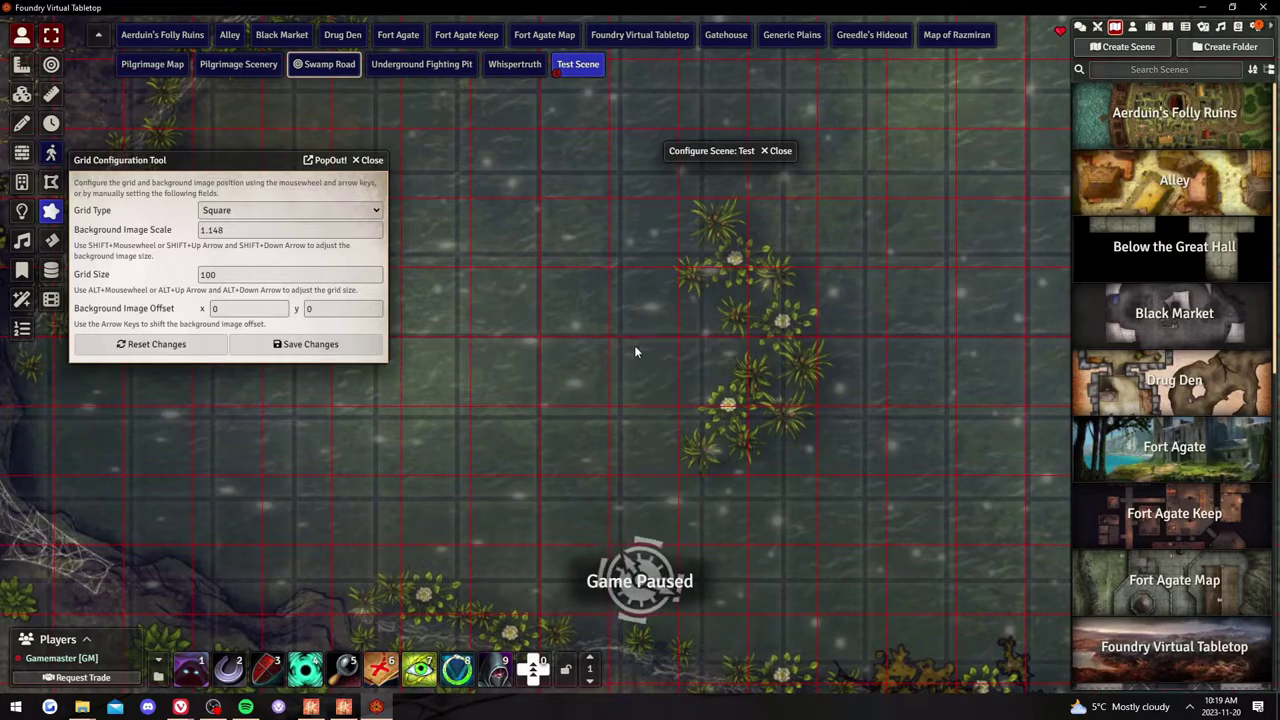
# - Adjust the overlay's grid size against the squares drawn on the swamp map, settling on 108
pyautogui.keyDown('alt'); pyautogui.scroll(5, 635, 345); pyautogui.keyUp('alt')
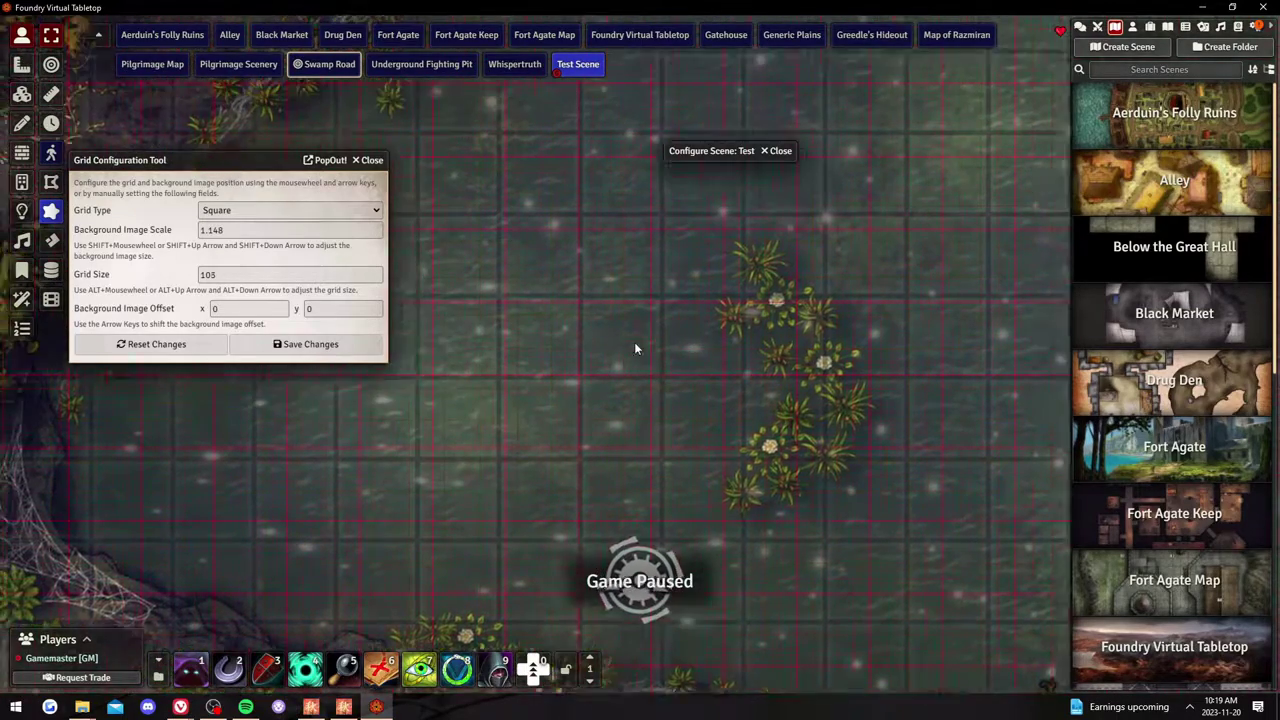
pyautogui.keyDown('alt'); pyautogui.scroll(18, 634, 345); pyautogui.keyUp('alt')
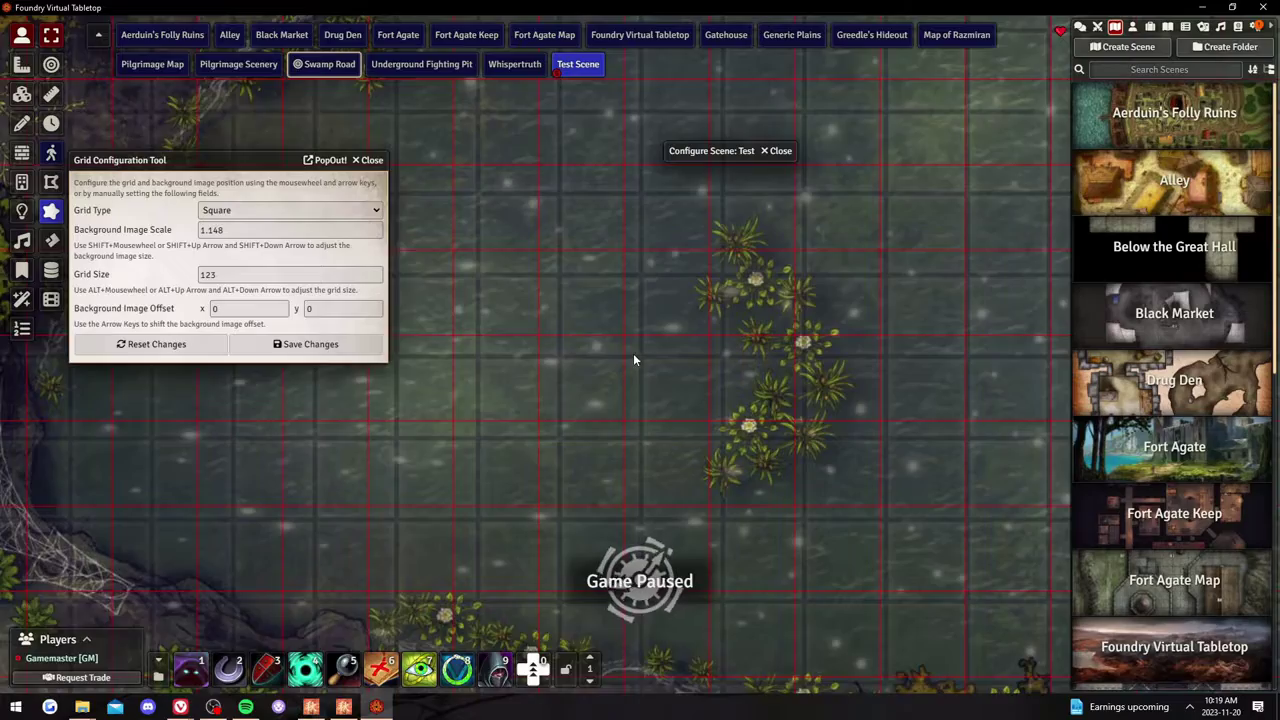
pyautogui.keyDown('alt'); pyautogui.scroll(-16, 634, 356); pyautogui.keyUp('alt')
pyautogui.keyDown('alt'); pyautogui.scroll(-9, 647, 355); pyautogui.keyUp('alt')
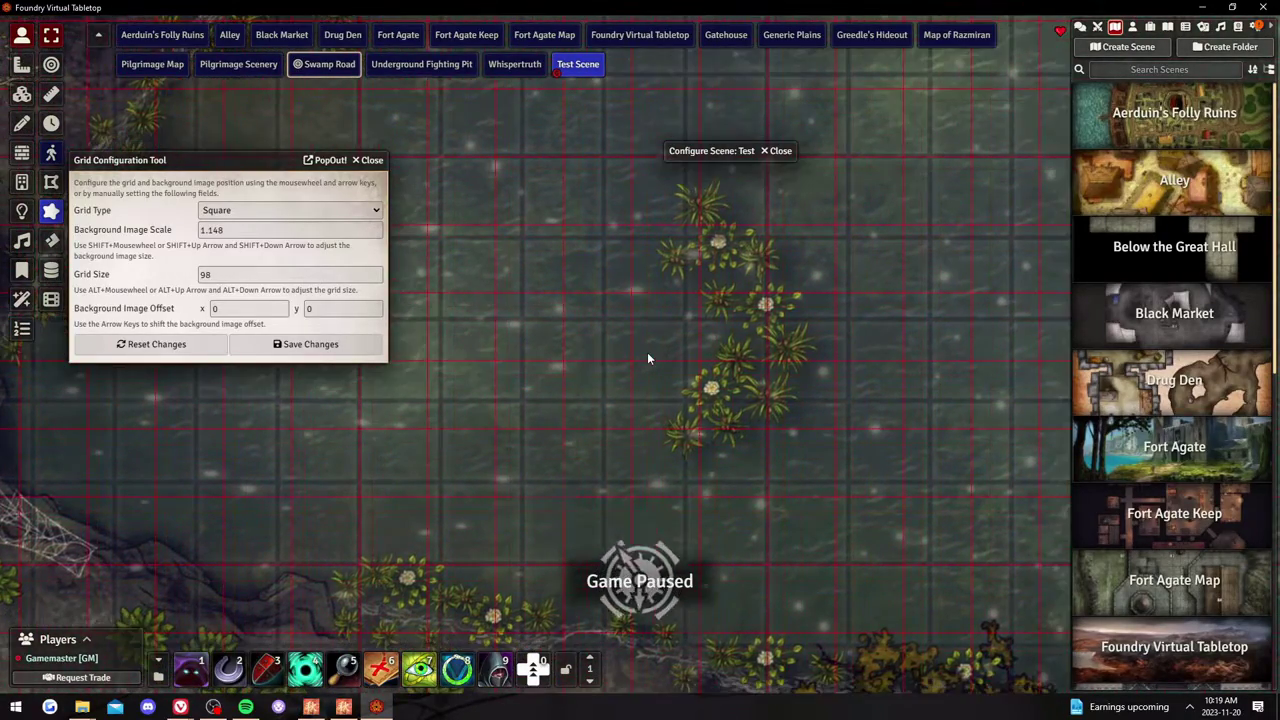
pyautogui.keyDown('alt'); pyautogui.scroll(10, 647, 358); pyautogui.keyUp('alt')
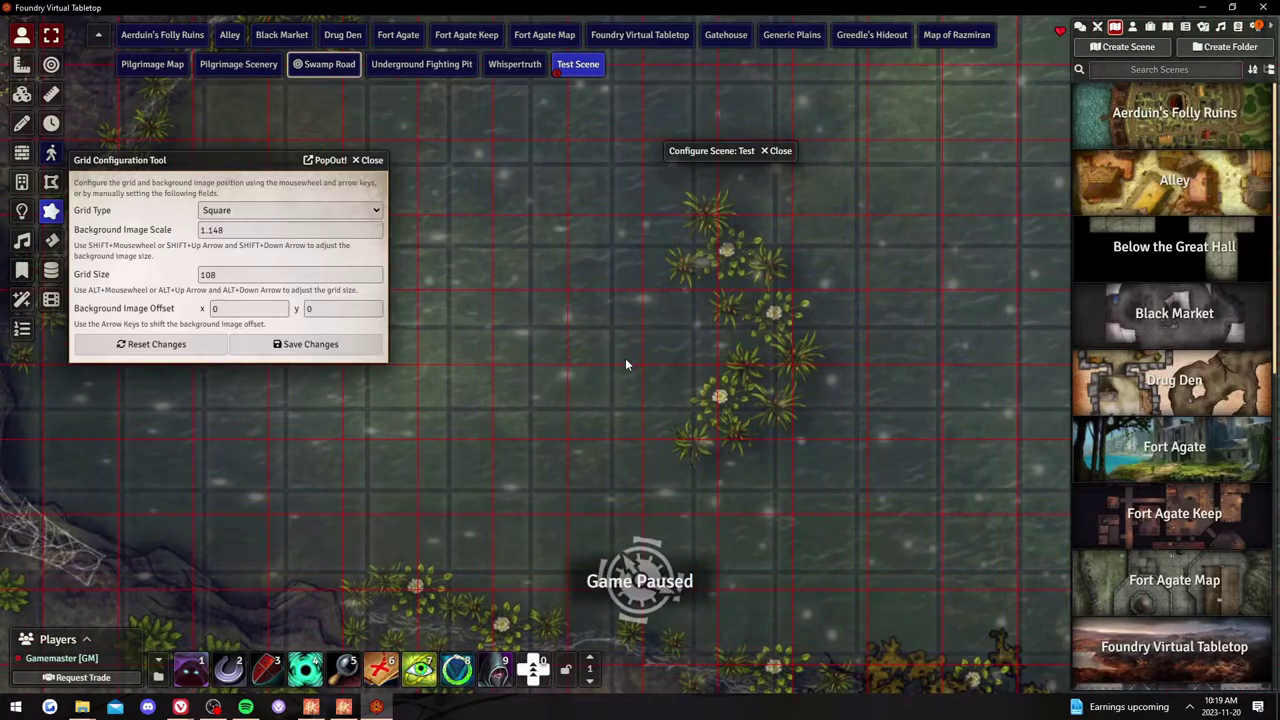
# - Try to align the map's drawn squares with the grid by enlarging the background image scale to 1.295
pyautogui.keyDown('shift'); pyautogui.scroll(20, 625, 364); pyautogui.keyUp('shift')
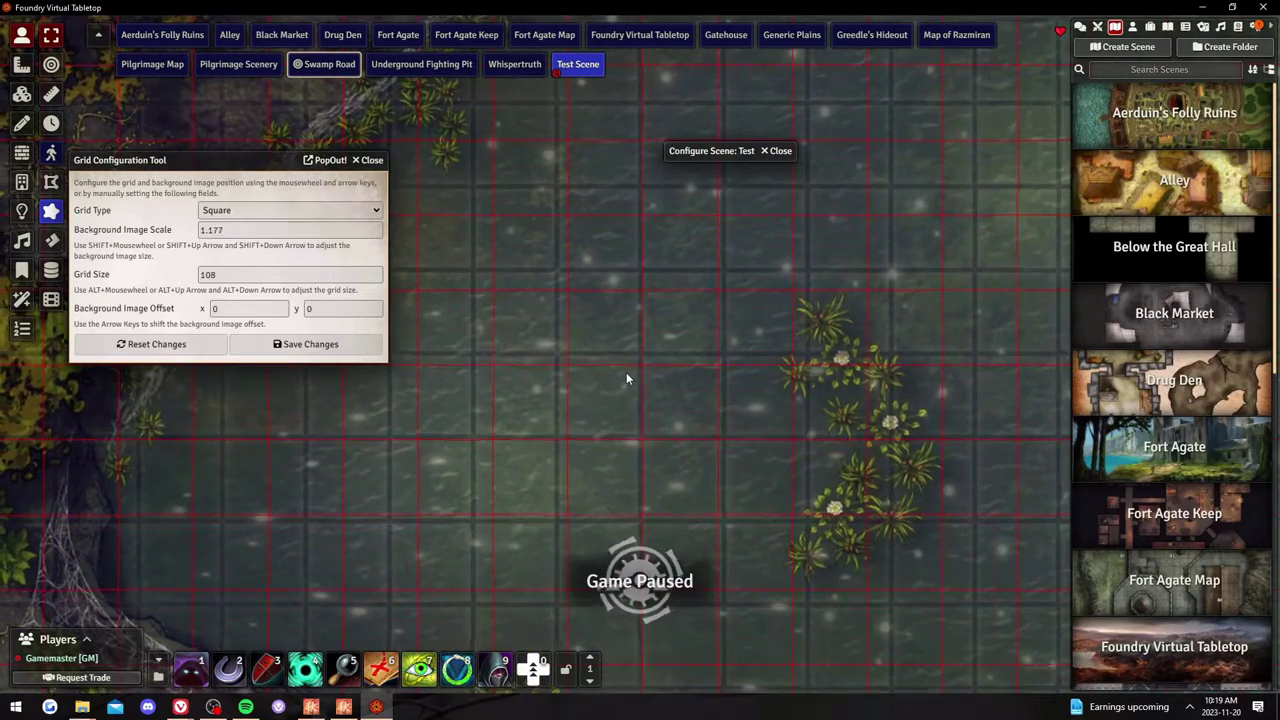
pyautogui.keyDown('shift'); pyautogui.scroll(19, 627, 376); pyautogui.keyUp('shift')
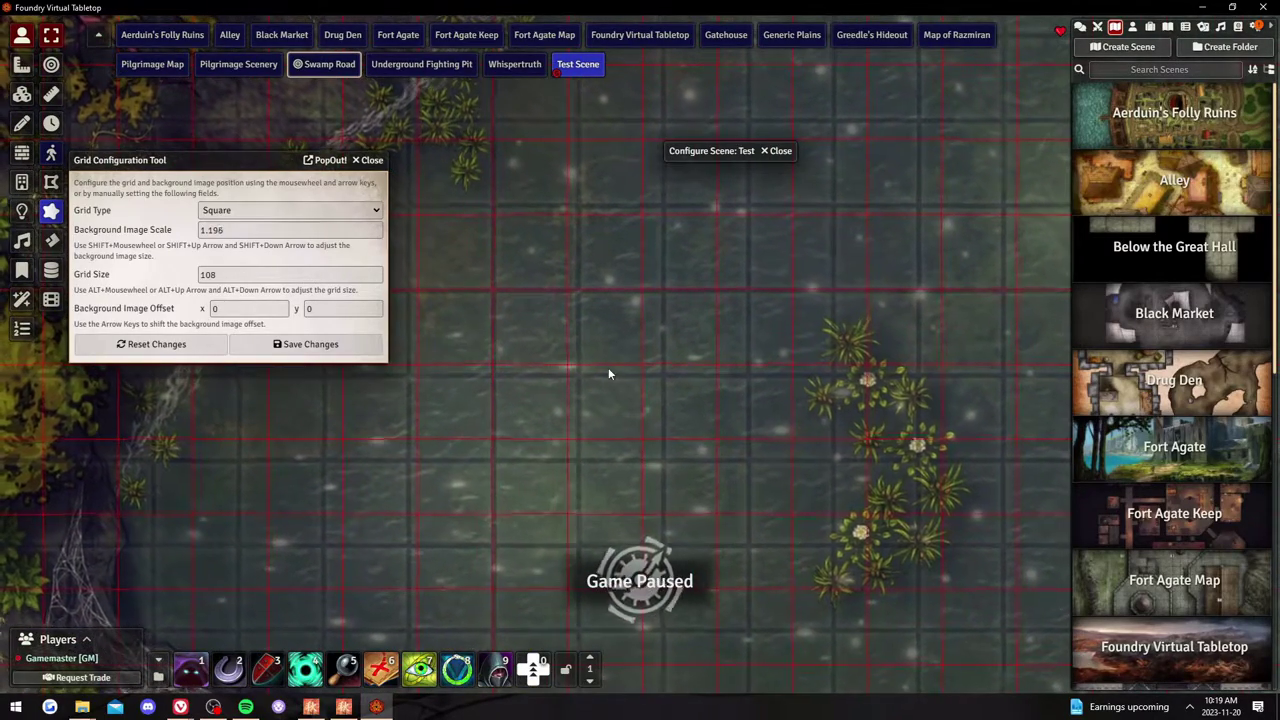
pyautogui.keyDown('shift'); pyautogui.scroll(20, 608, 374); pyautogui.keyUp('shift')
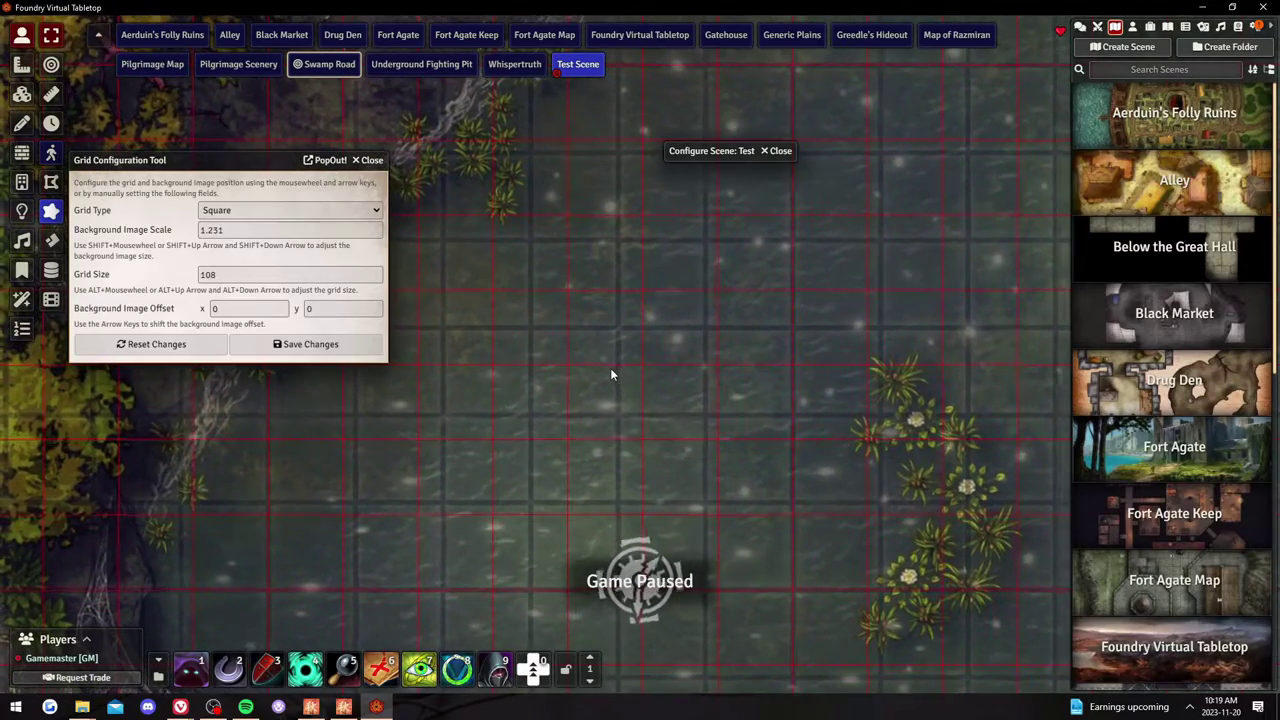
pyautogui.keyDown('shift'); pyautogui.scroll(20, 612, 375); pyautogui.keyUp('shift')
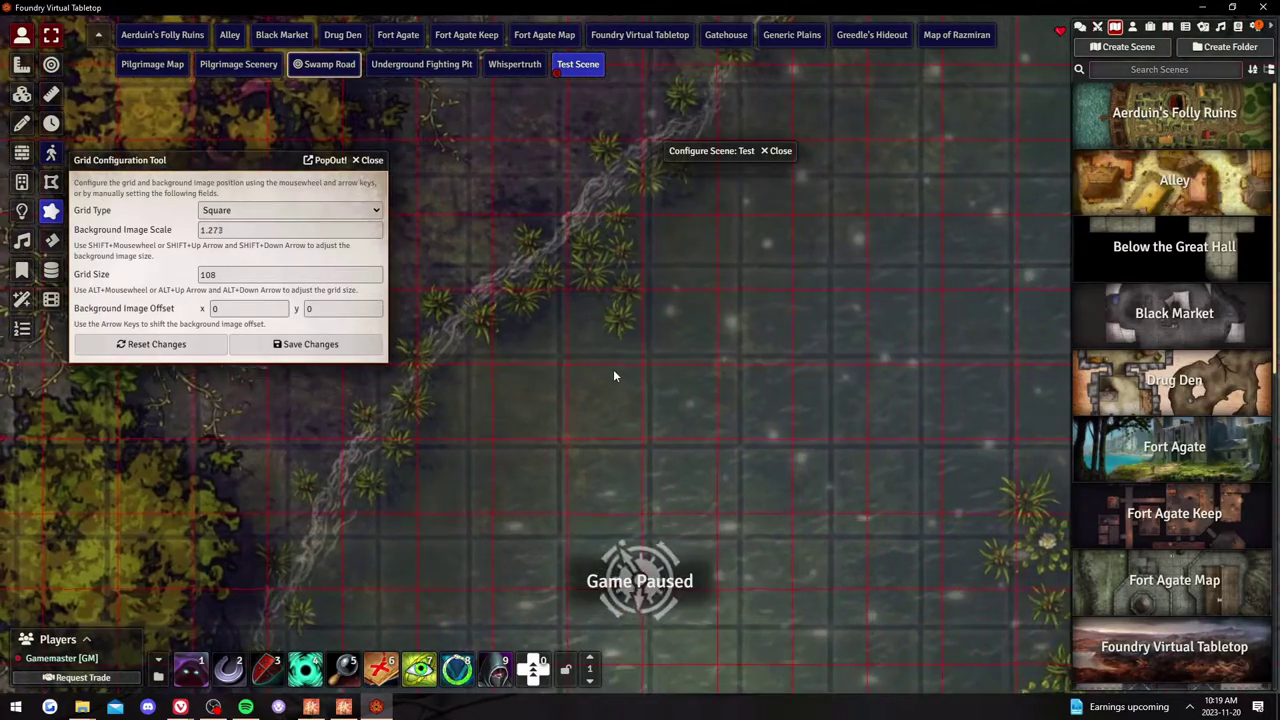
pyautogui.keyDown('shift'); pyautogui.scroll(20, 612, 374); pyautogui.keyUp('shift')
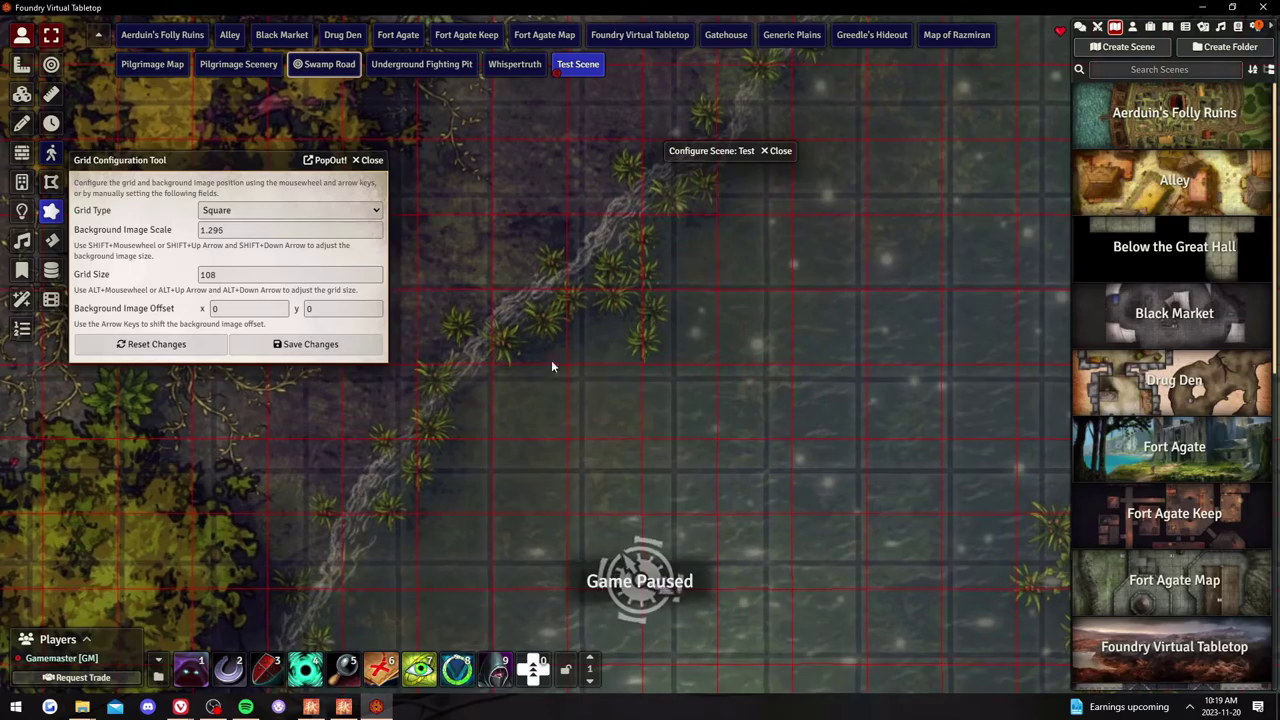
# - Reduce the background image scale to 1.054 so the map's drawn squares line up with the grid overlay
pyautogui.keyDown('shift'); pyautogui.scroll(-20, 551, 366); pyautogui.keyUp('shift')
pyautogui.keyDown('shift'); pyautogui.scroll(-17, 573, 346); pyautogui.keyUp('shift')
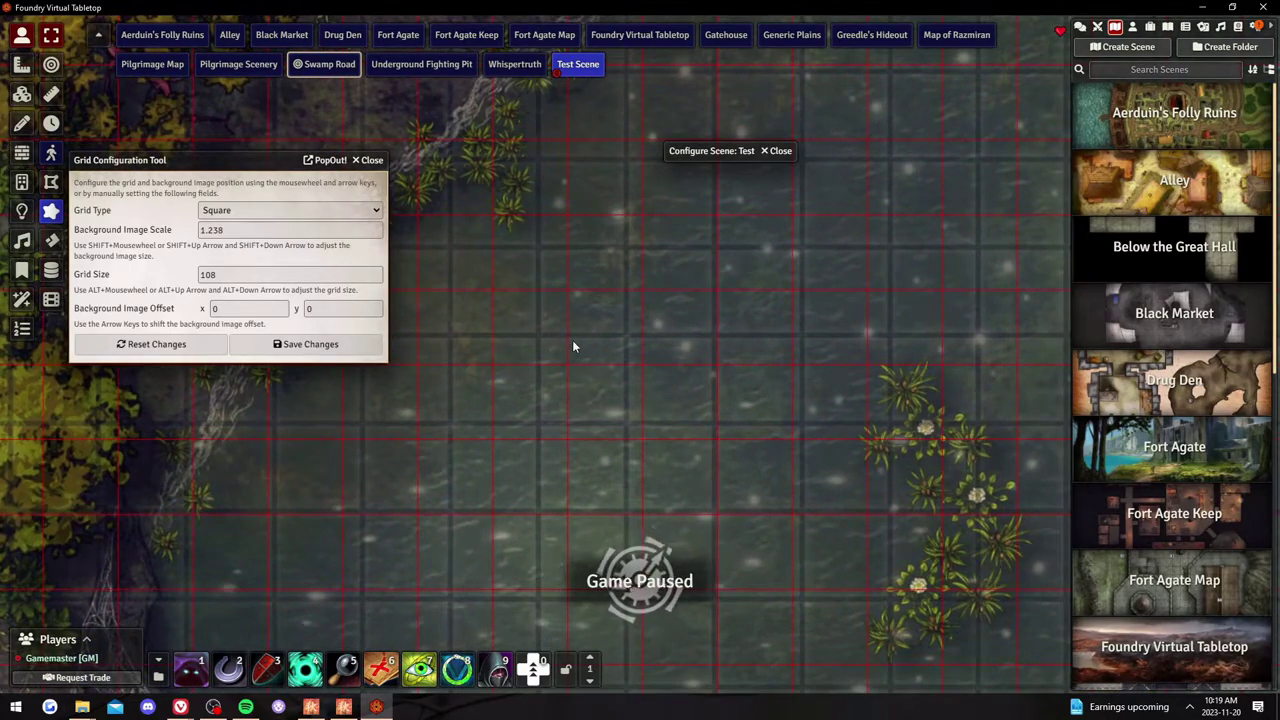
pyautogui.keyDown('shift'); pyautogui.scroll(-20, 573, 346); pyautogui.keyUp('shift')
pyautogui.keyDown('shift'); pyautogui.scroll(-20, 544, 337); pyautogui.keyUp('shift')
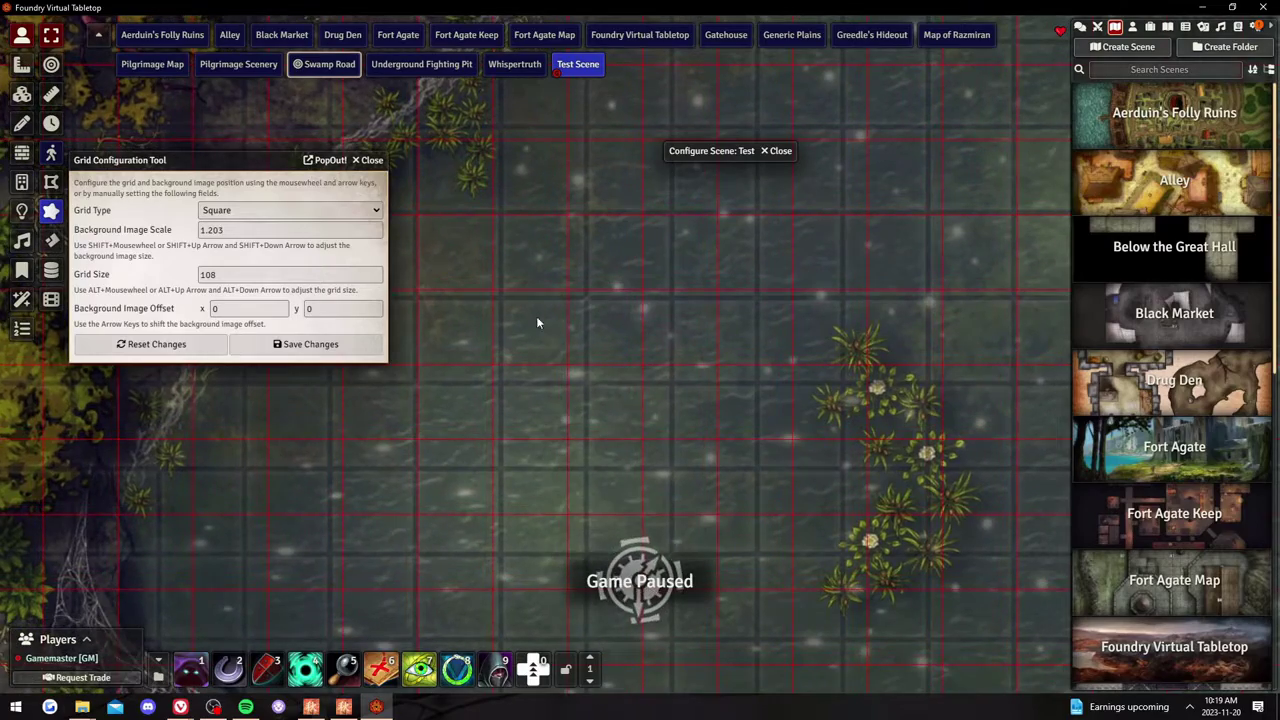
pyautogui.keyDown('shift'); pyautogui.scroll(-20, 523, 321); pyautogui.keyUp('shift')
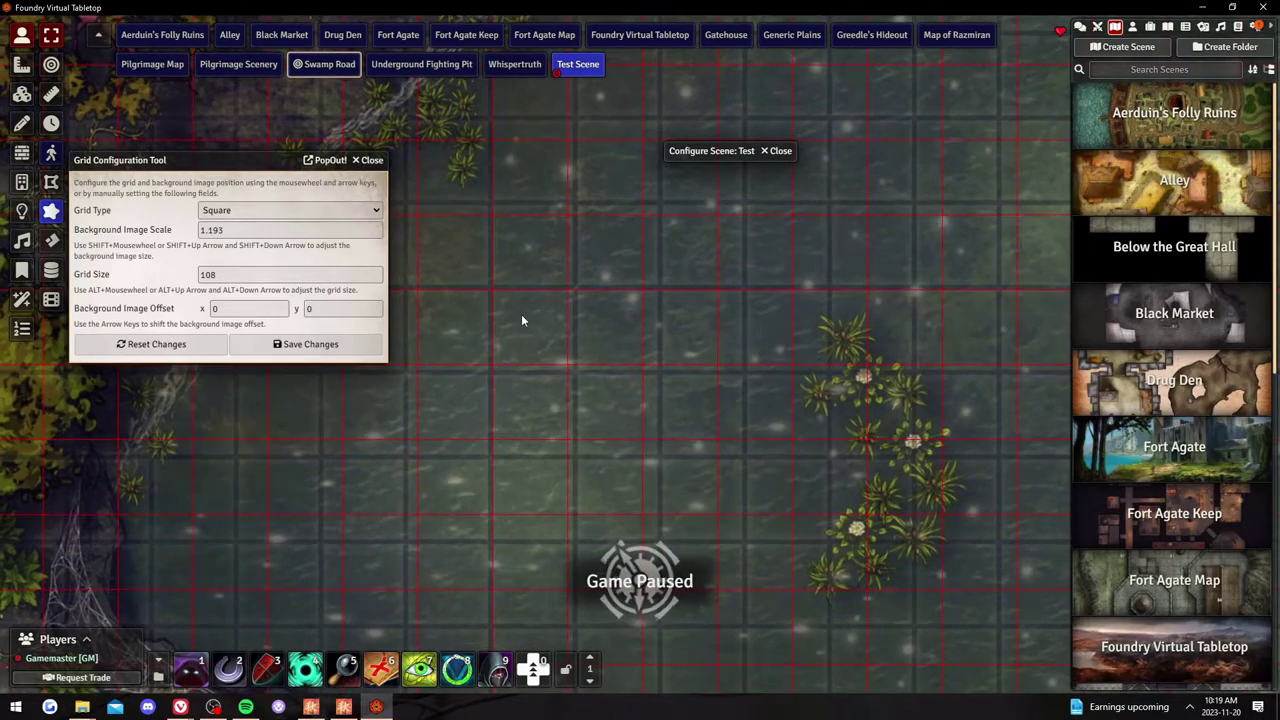
pyautogui.keyDown('shift'); pyautogui.scroll(-20, 530, 331); pyautogui.keyUp('shift')
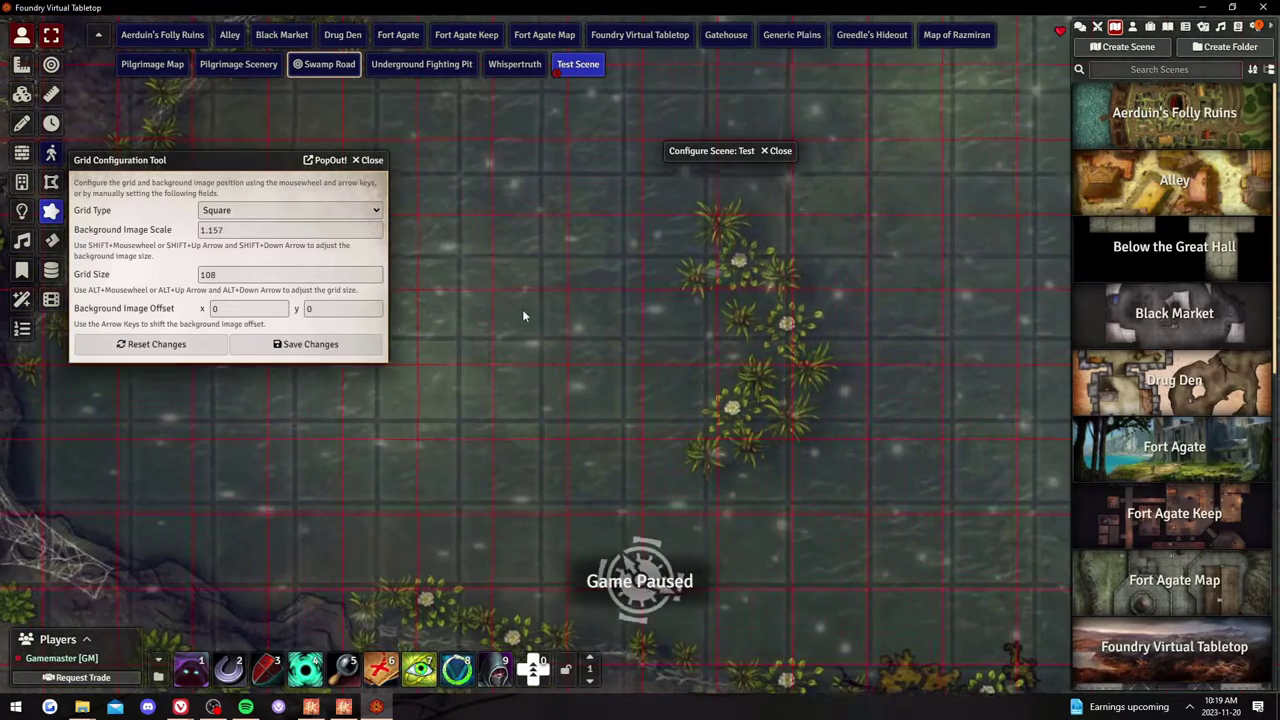
pyautogui.keyDown('shift'); pyautogui.scroll(-12, 557, 275); pyautogui.keyUp('shift')
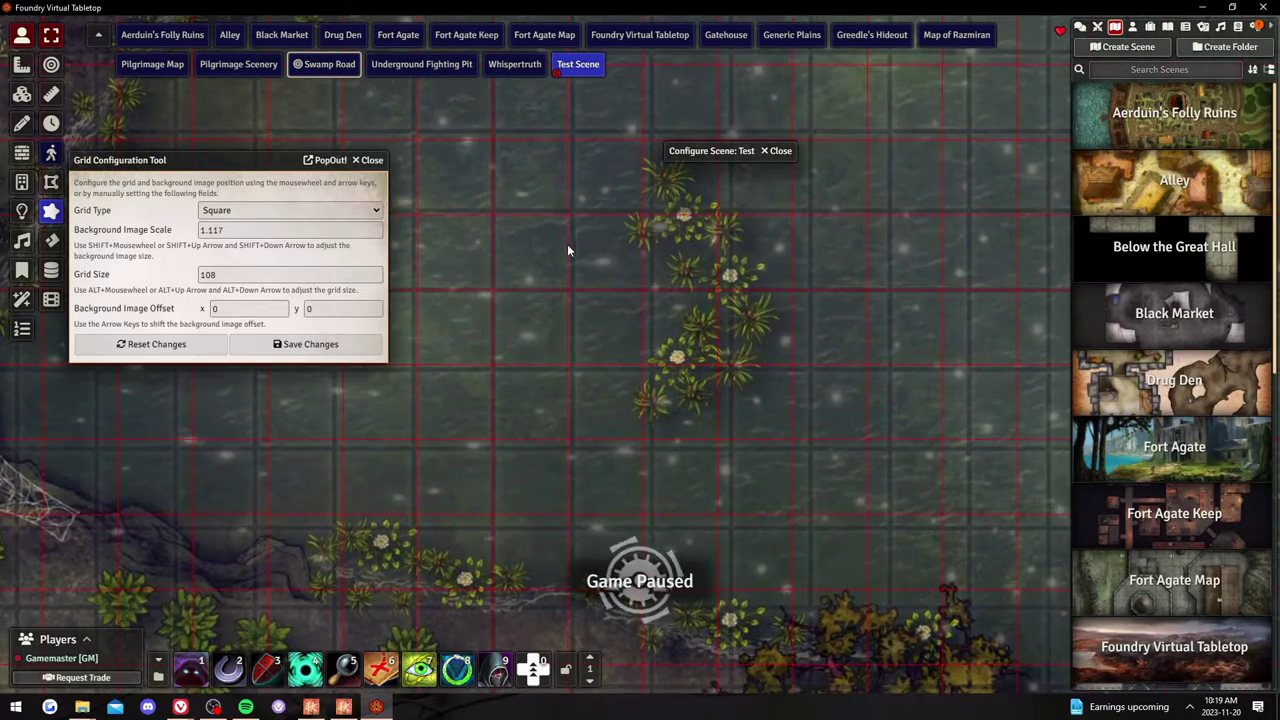
pyautogui.keyDown('shift'); pyautogui.scroll(-20, 564, 242); pyautogui.keyUp('shift')
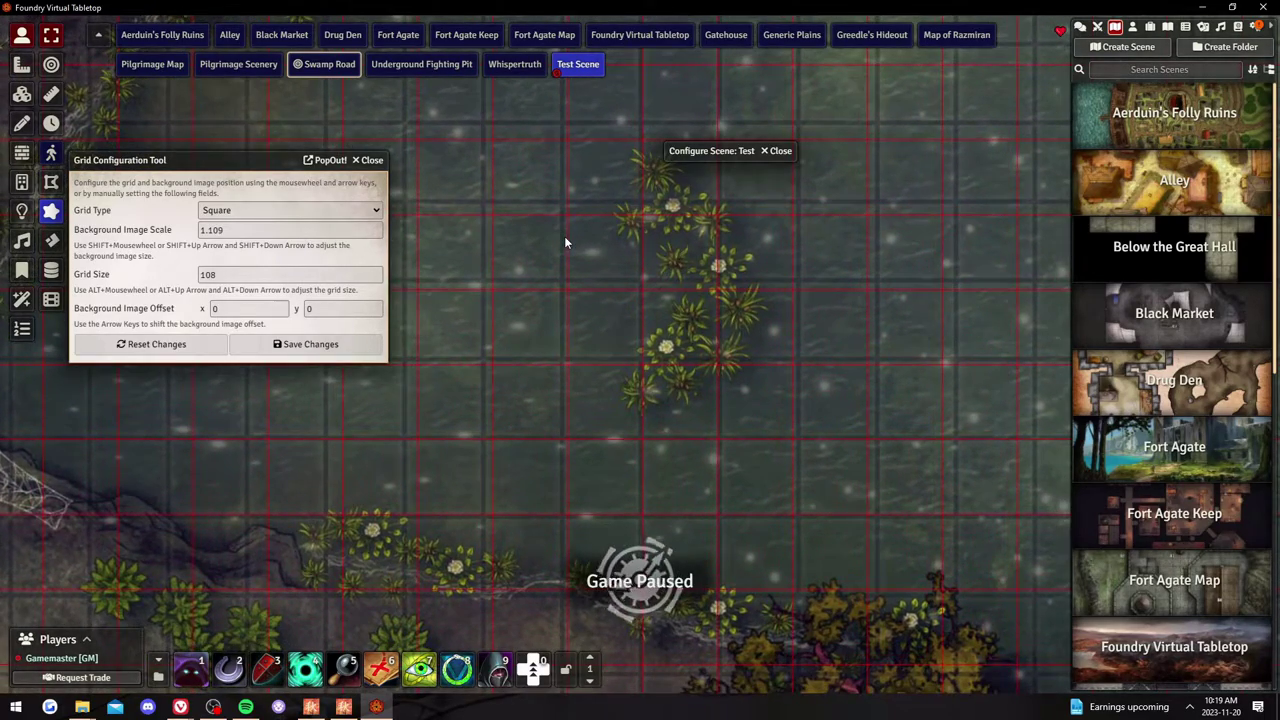
pyautogui.keyDown('shift'); pyautogui.scroll(-20, 574, 244); pyautogui.keyUp('shift')
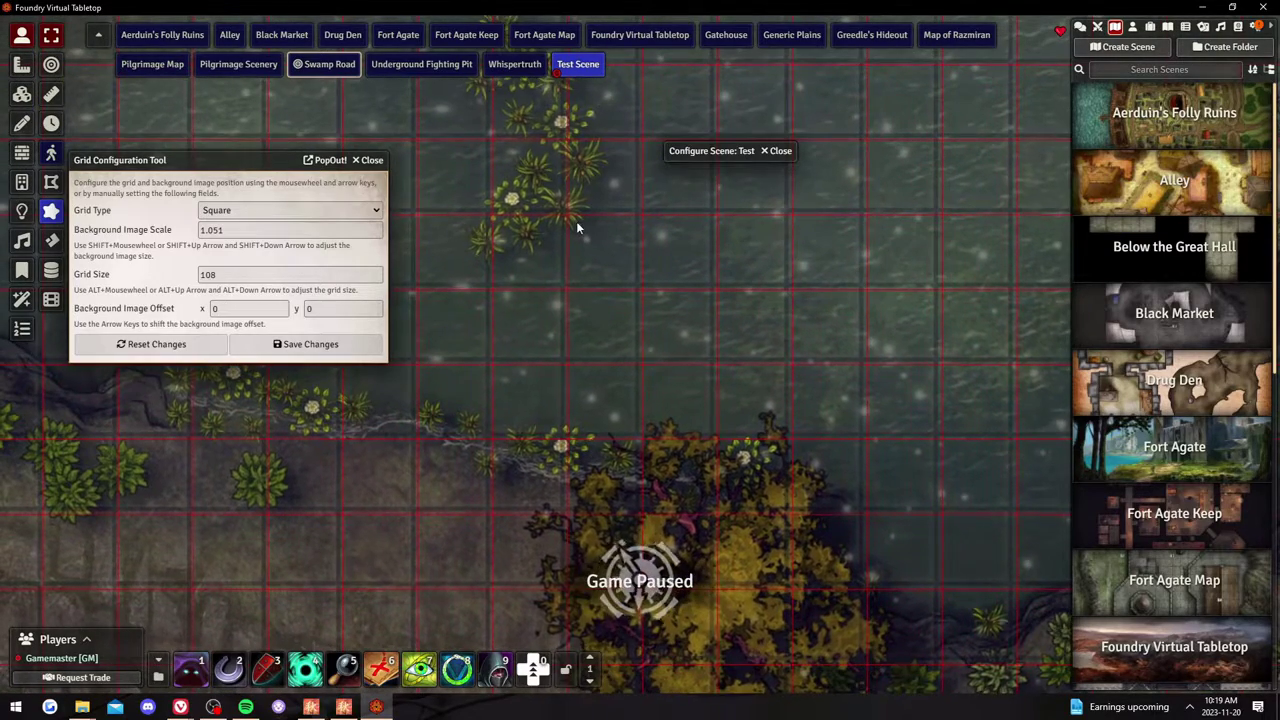
pyautogui.scroll(3, 576, 227)
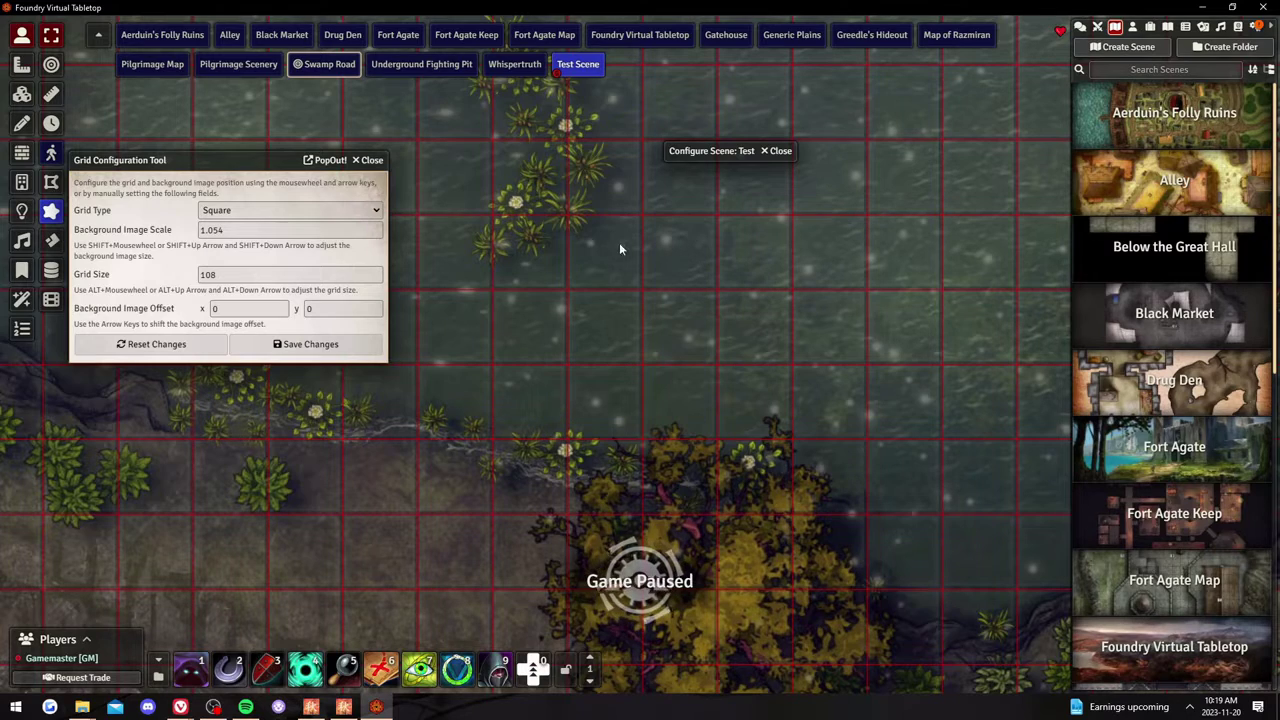
# - Save the grid configuration, accept the change of scene dimensions, and check the alignment on the swamp map
pyautogui.click(333, 349)
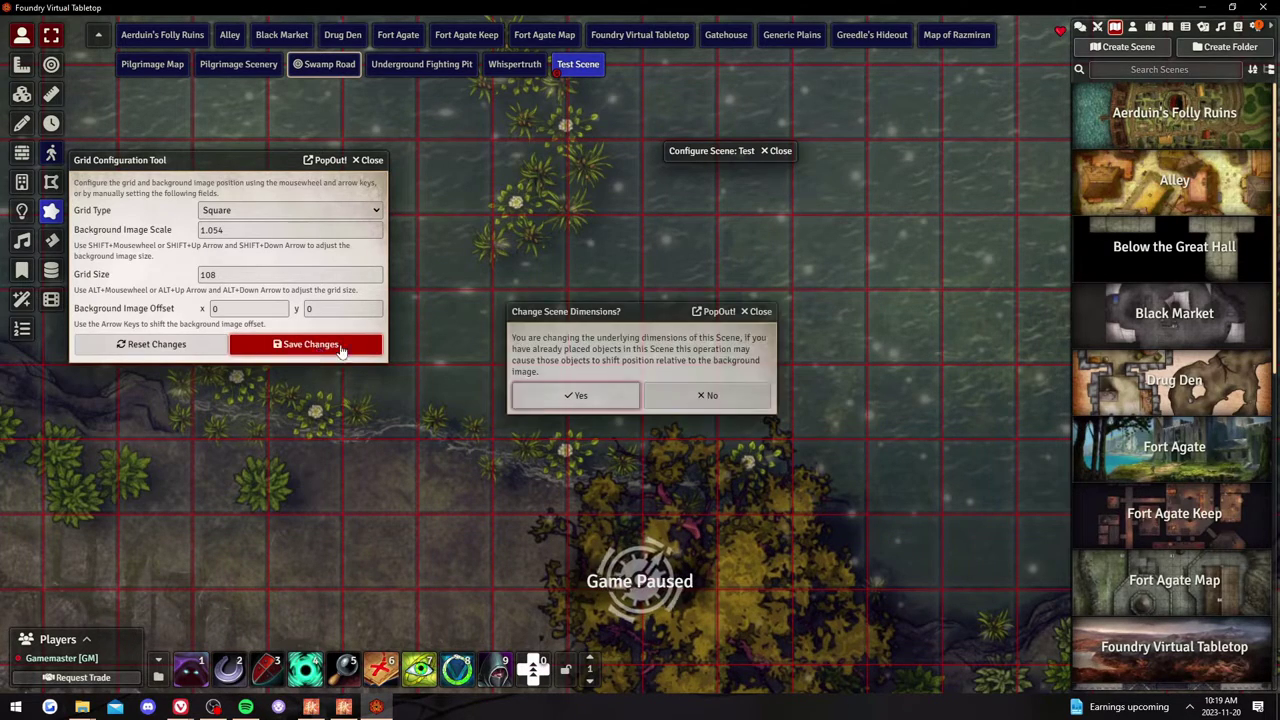
pyautogui.click(604, 398)
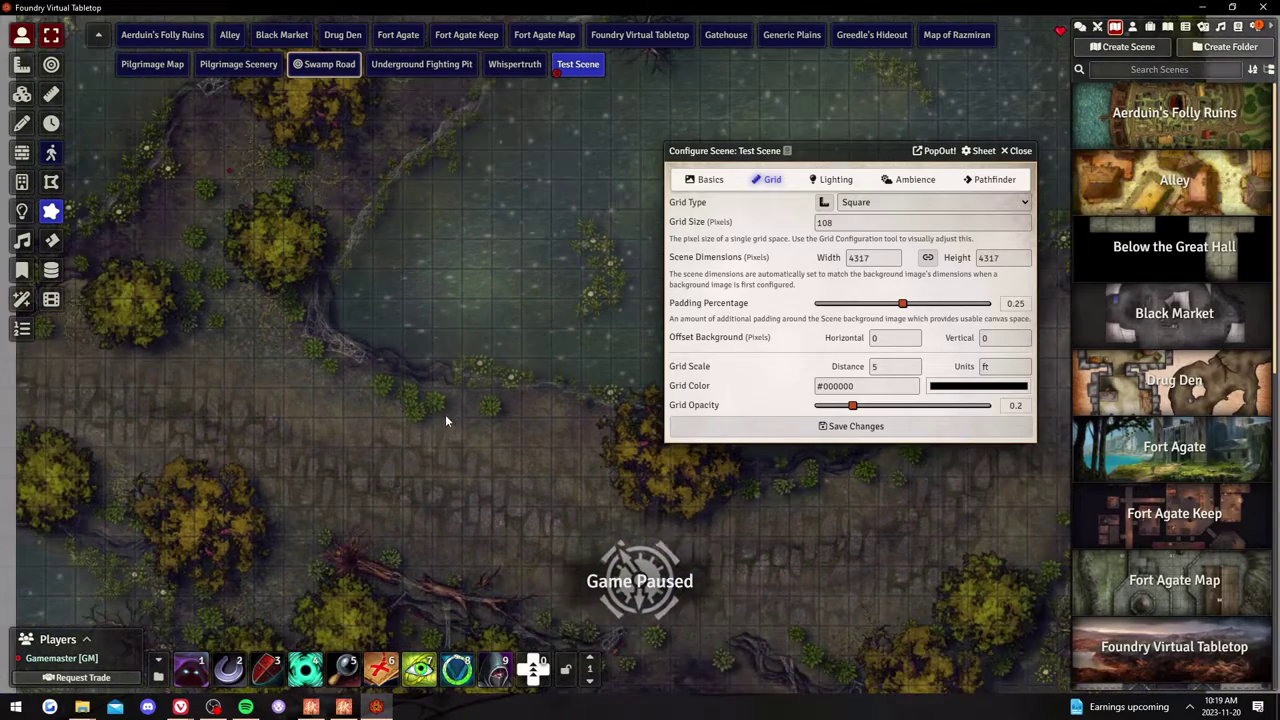
pyautogui.scroll(3, 474, 322)
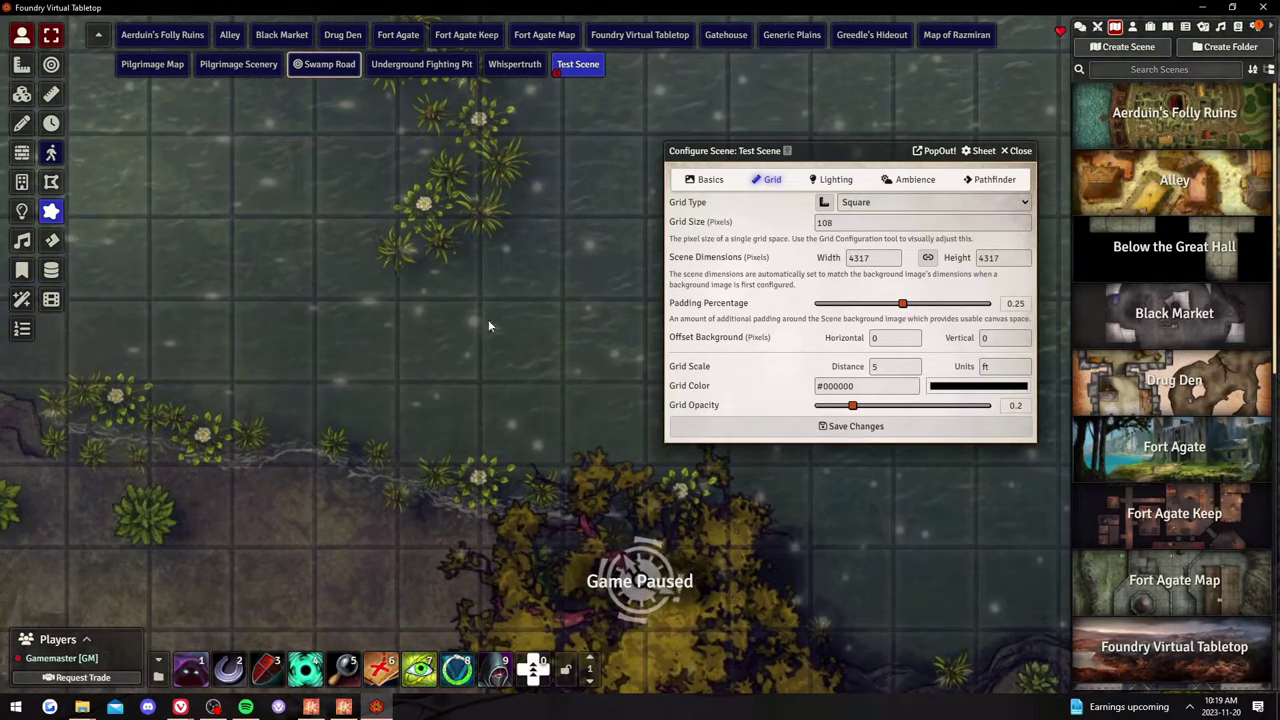
# - Look through Test Scene's Pathfinder, Ambience, Lighting, Grid and Basics settings, close the configuration and view the aligned map
pyautogui.click(990, 179)
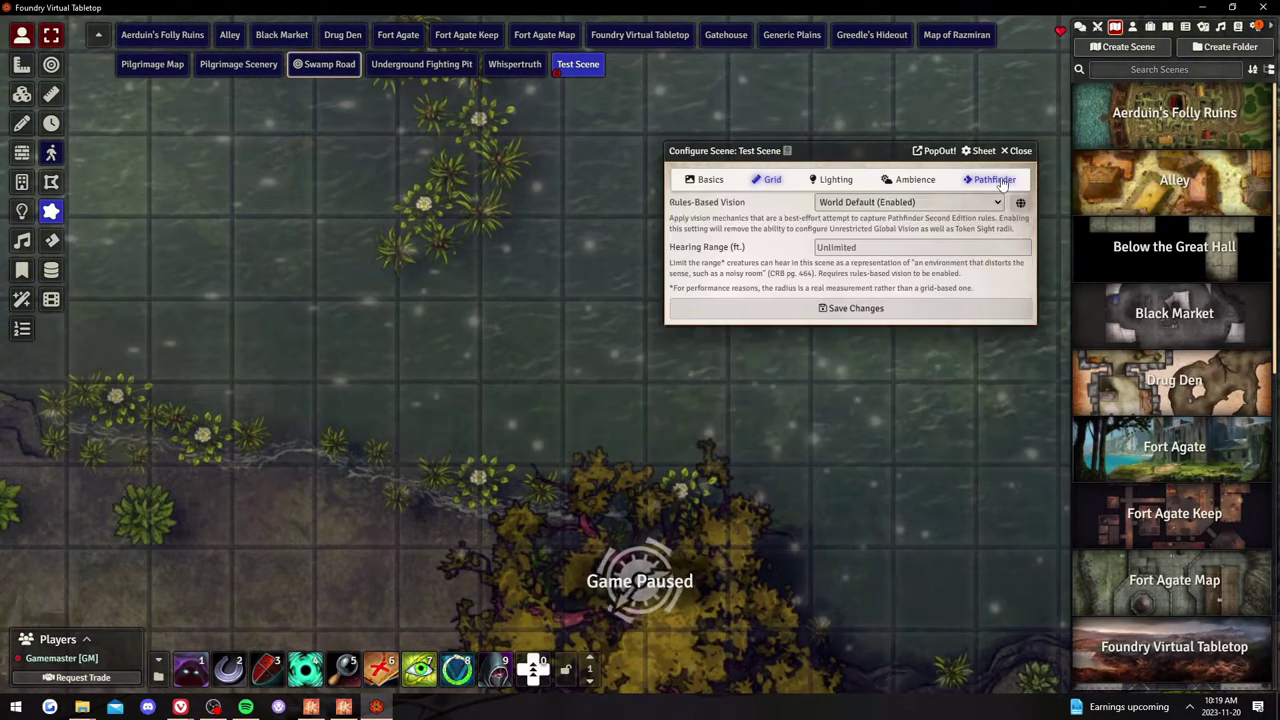
pyautogui.click(910, 179)
pyautogui.click(836, 181)
pyautogui.click(770, 181)
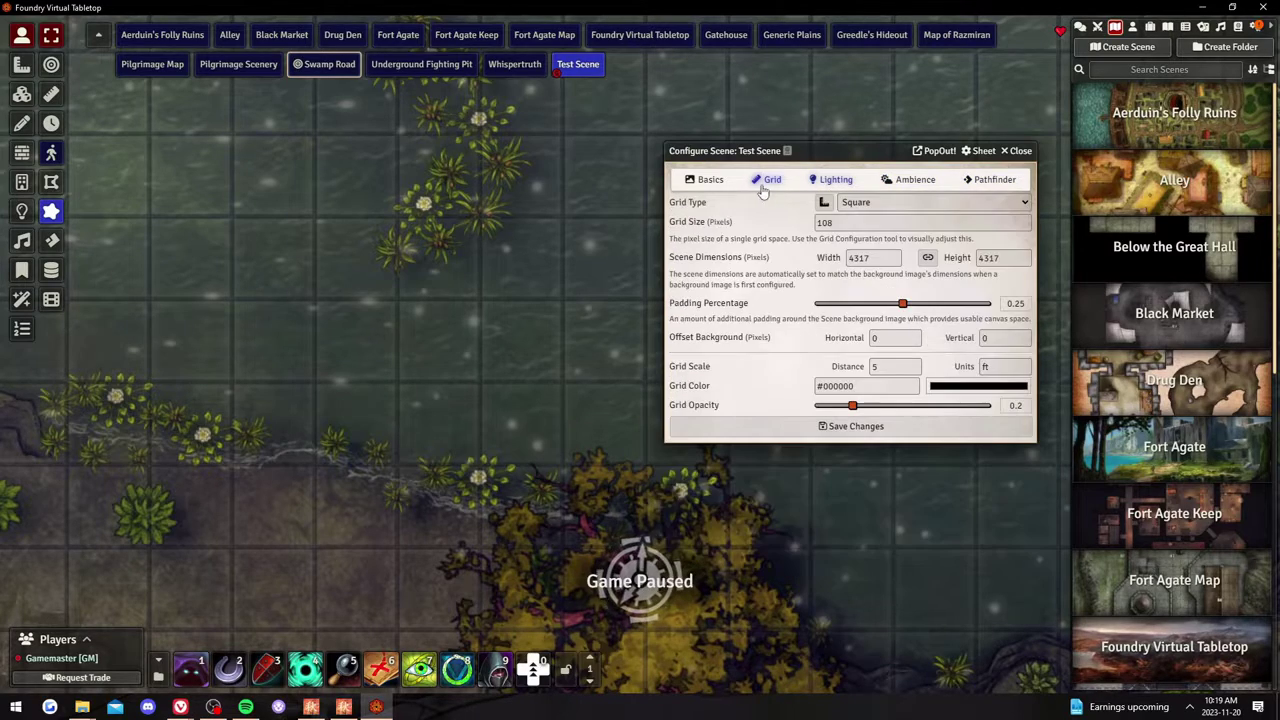
pyautogui.click(706, 181)
pyautogui.click(1018, 151)
pyautogui.scroll(-5, 842, 290)
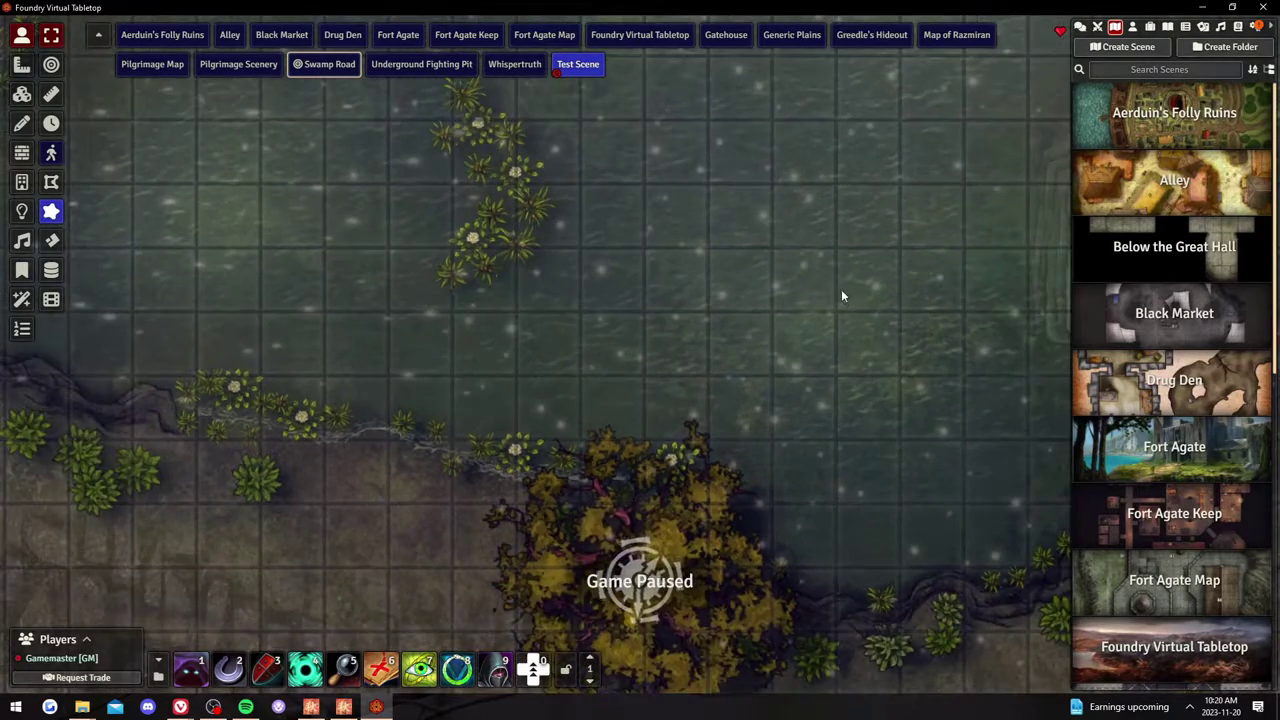
pyautogui.scroll(-2, 630, 365)
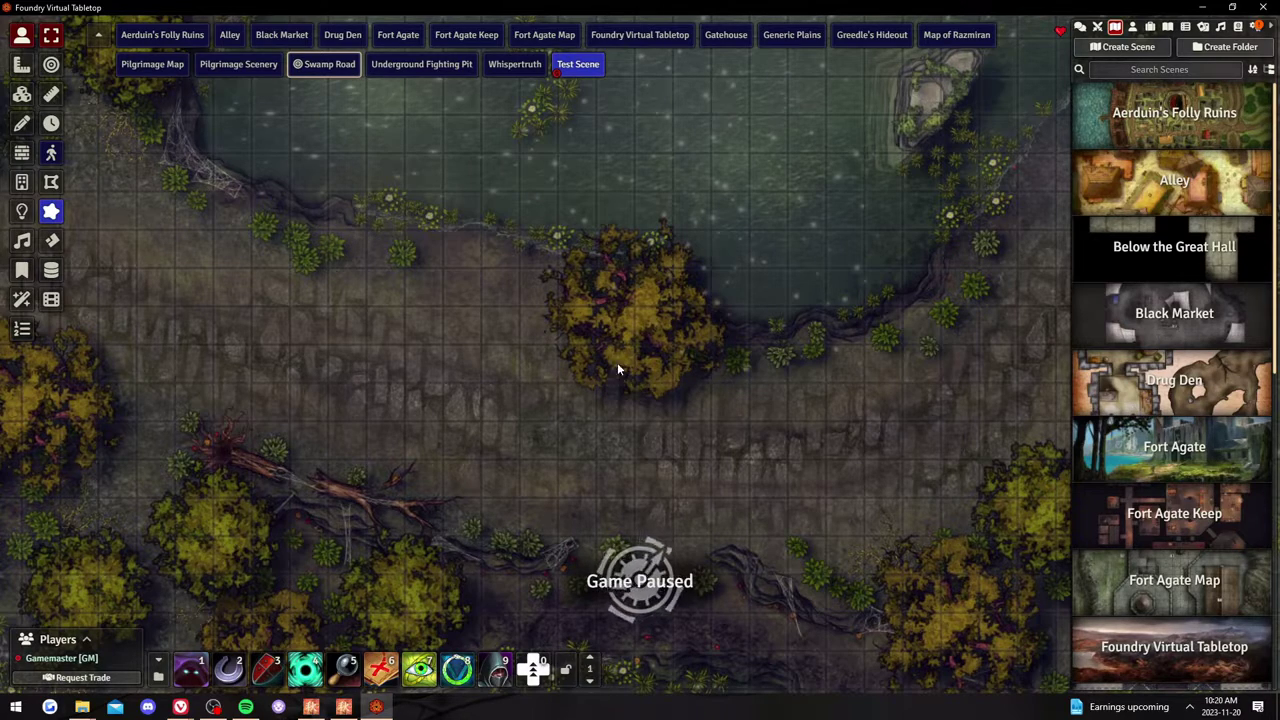
# - Review the actor types offered for a new actor without creating one, and view Ezekiel's character sheet
pyautogui.scroll(2, 524, 384)
pyautogui.scroll(1, 436, 328)
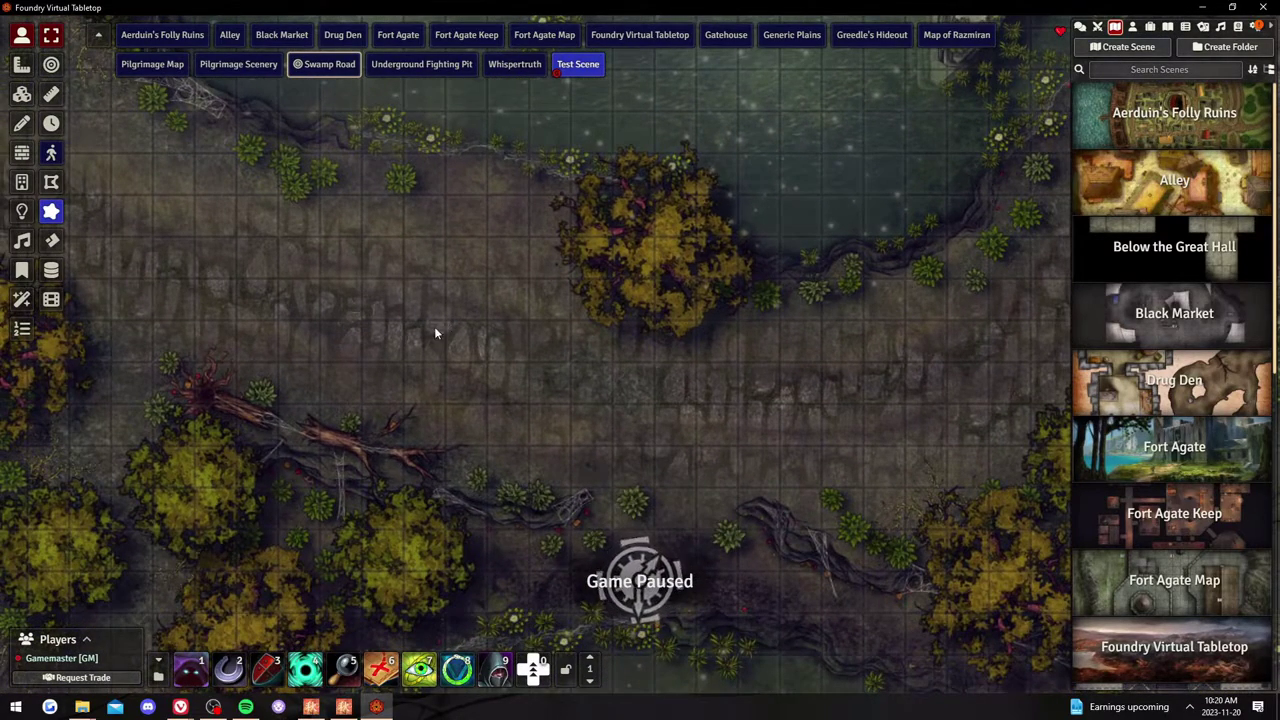
pyautogui.click(1133, 30)
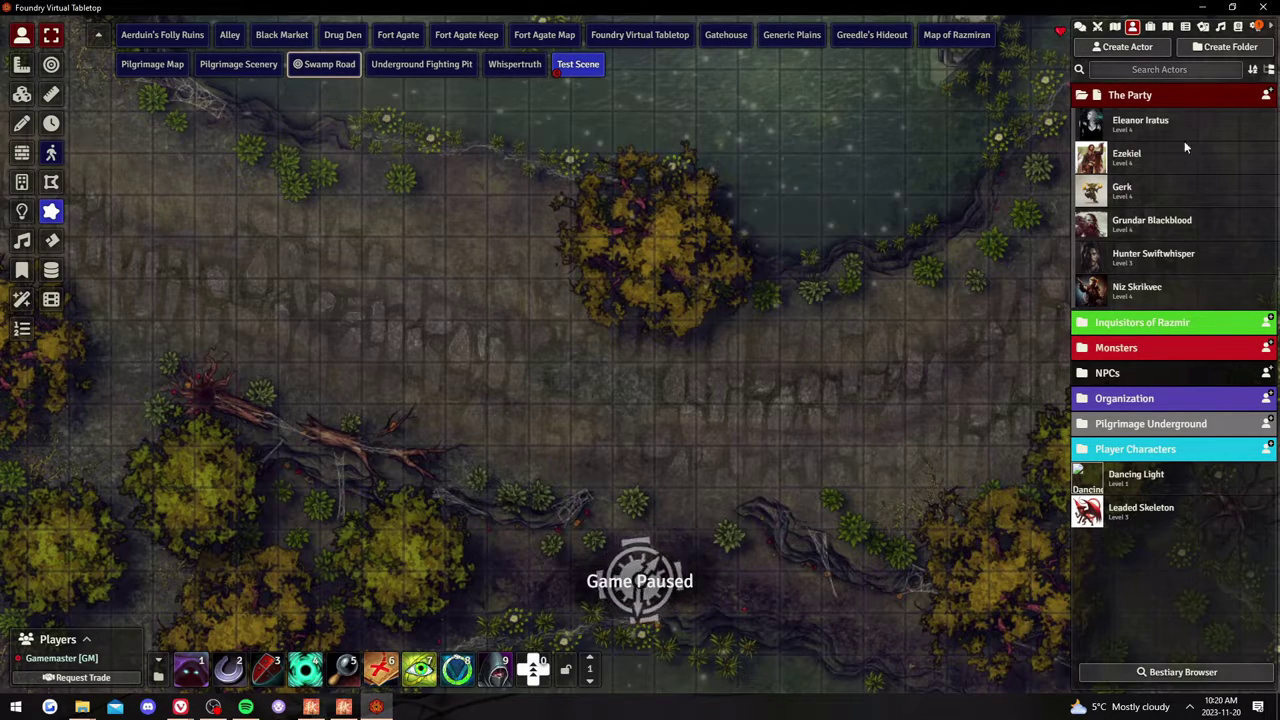
pyautogui.click(1127, 47)
pyautogui.click(1053, 96)
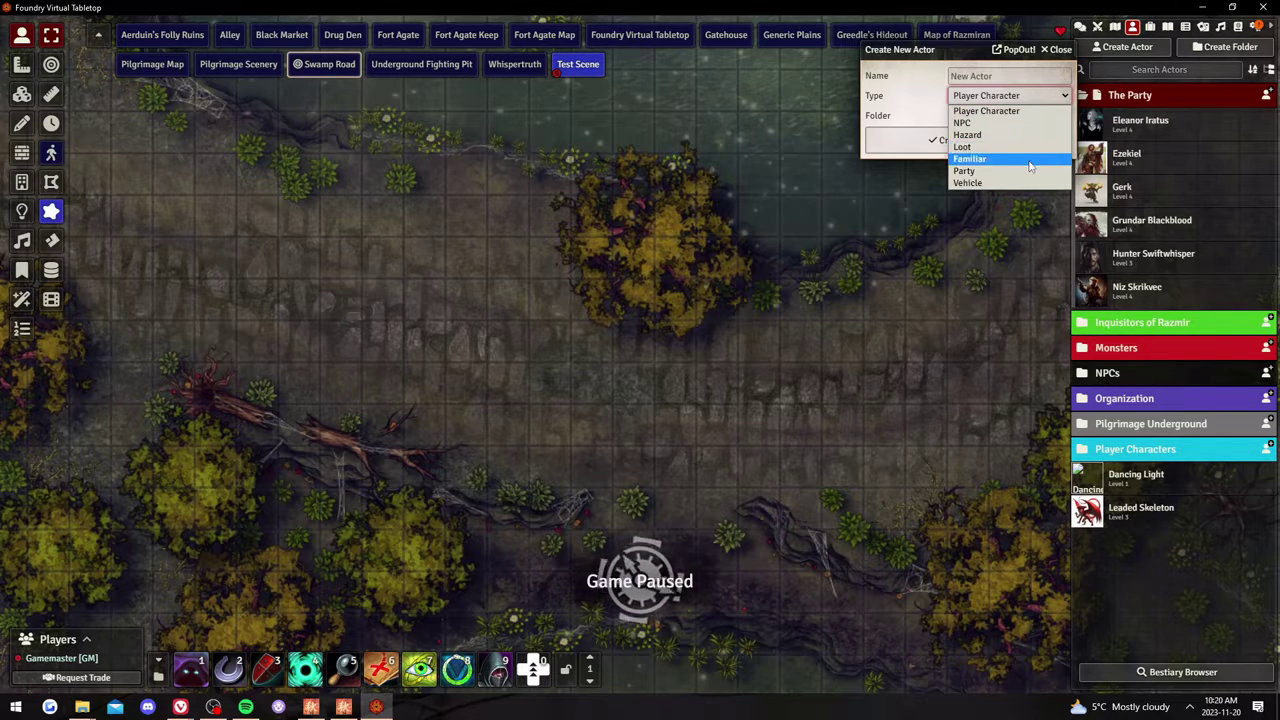
pyautogui.click(1021, 111)
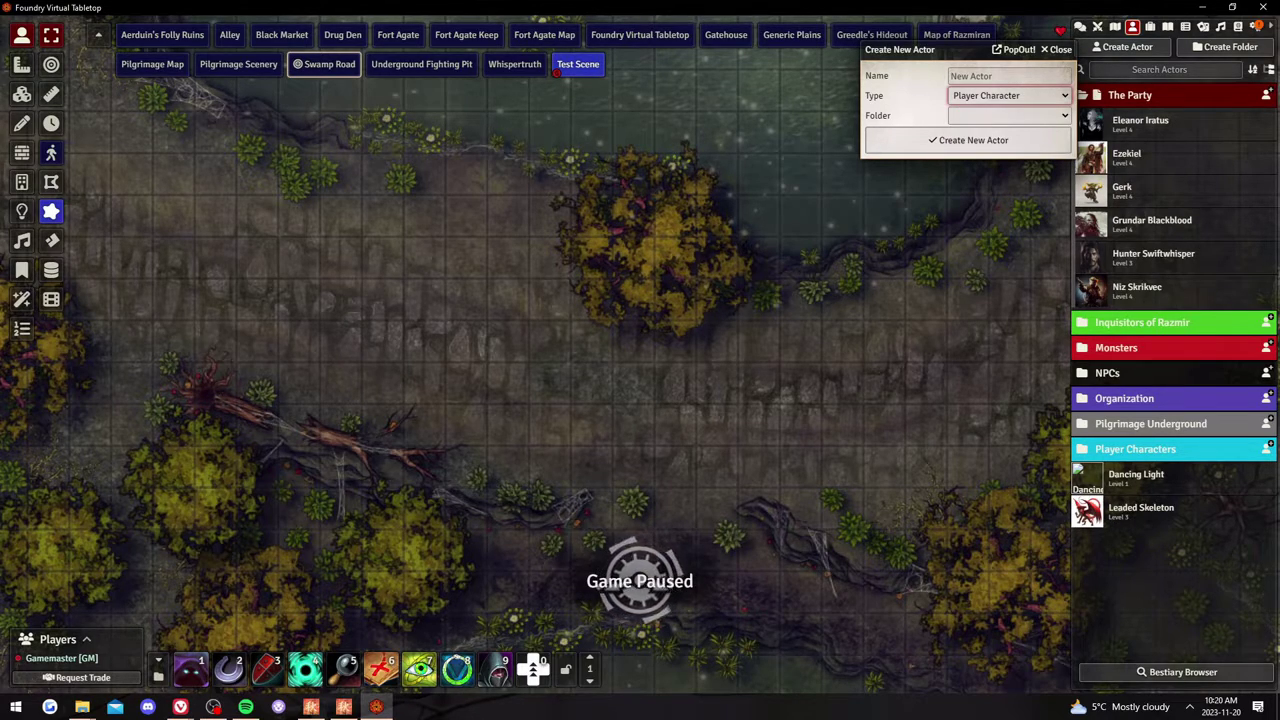
pyautogui.click(1057, 49)
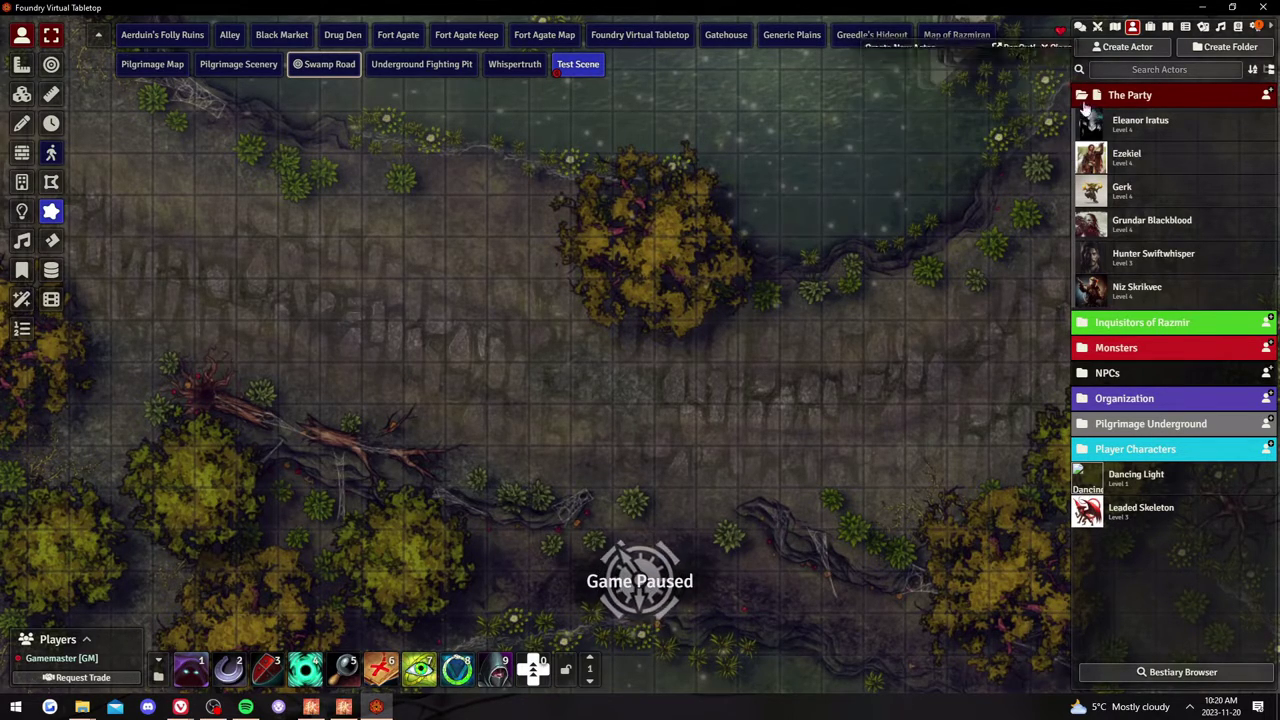
pyautogui.click(1126, 157)
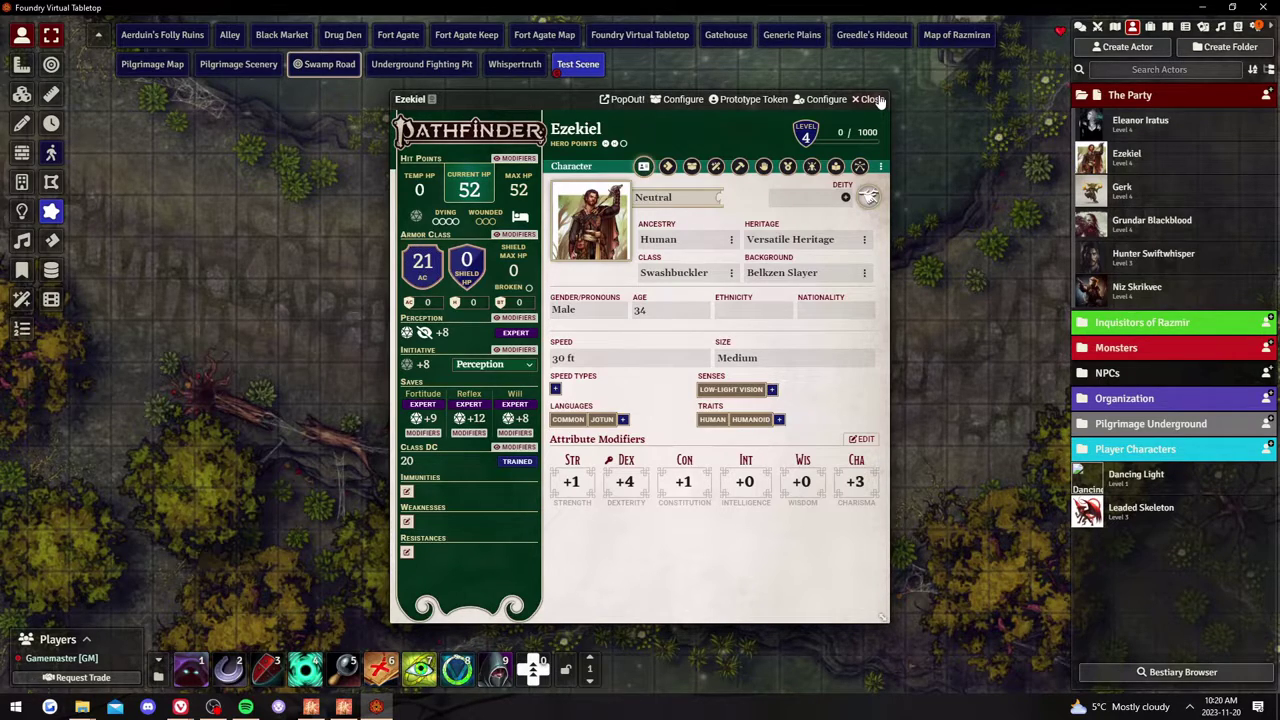
pyautogui.click(877, 100)
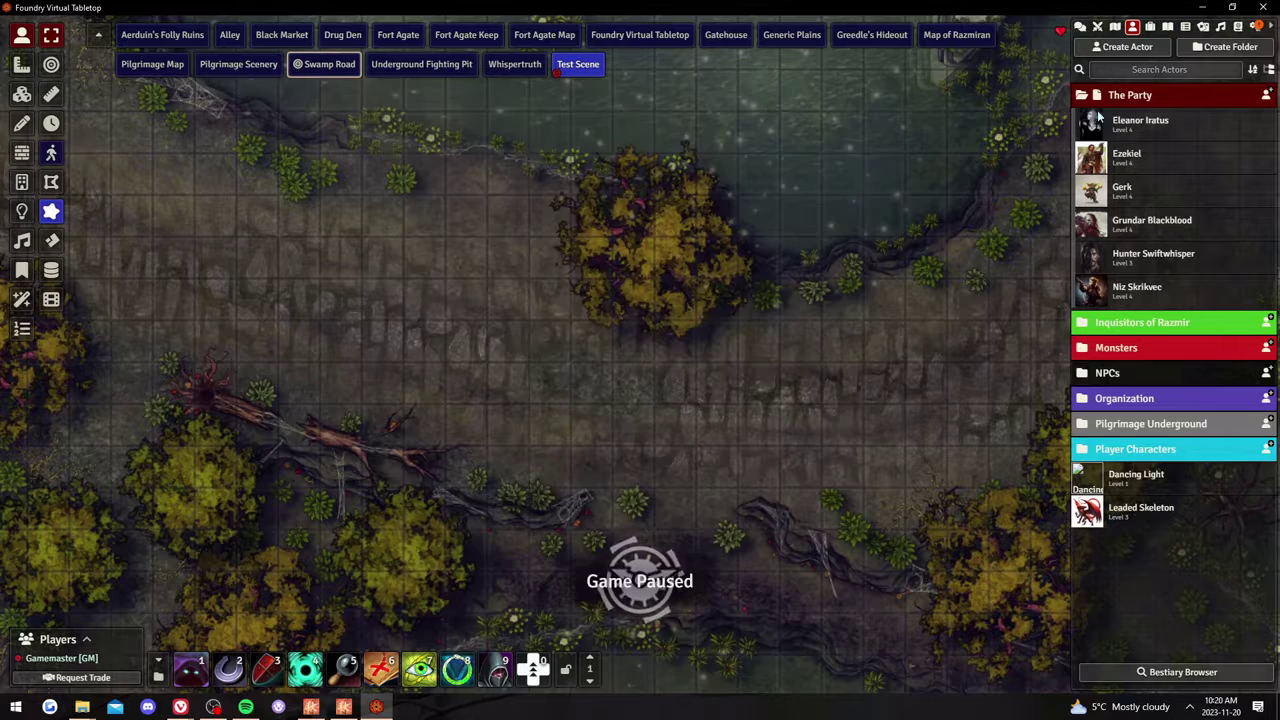
# - Review the world's module management list, comparing all modules with the inactive ones, and close it without changes
pyautogui.click(1256, 28)
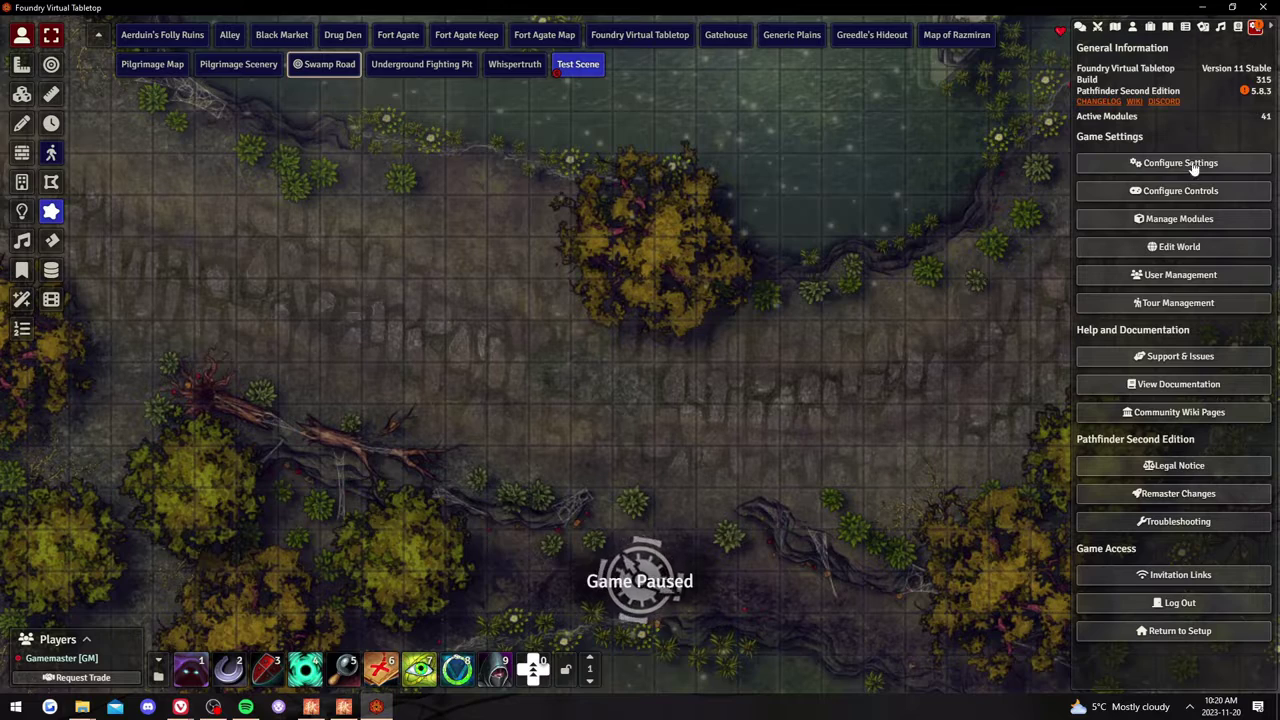
pyautogui.click(1186, 221)
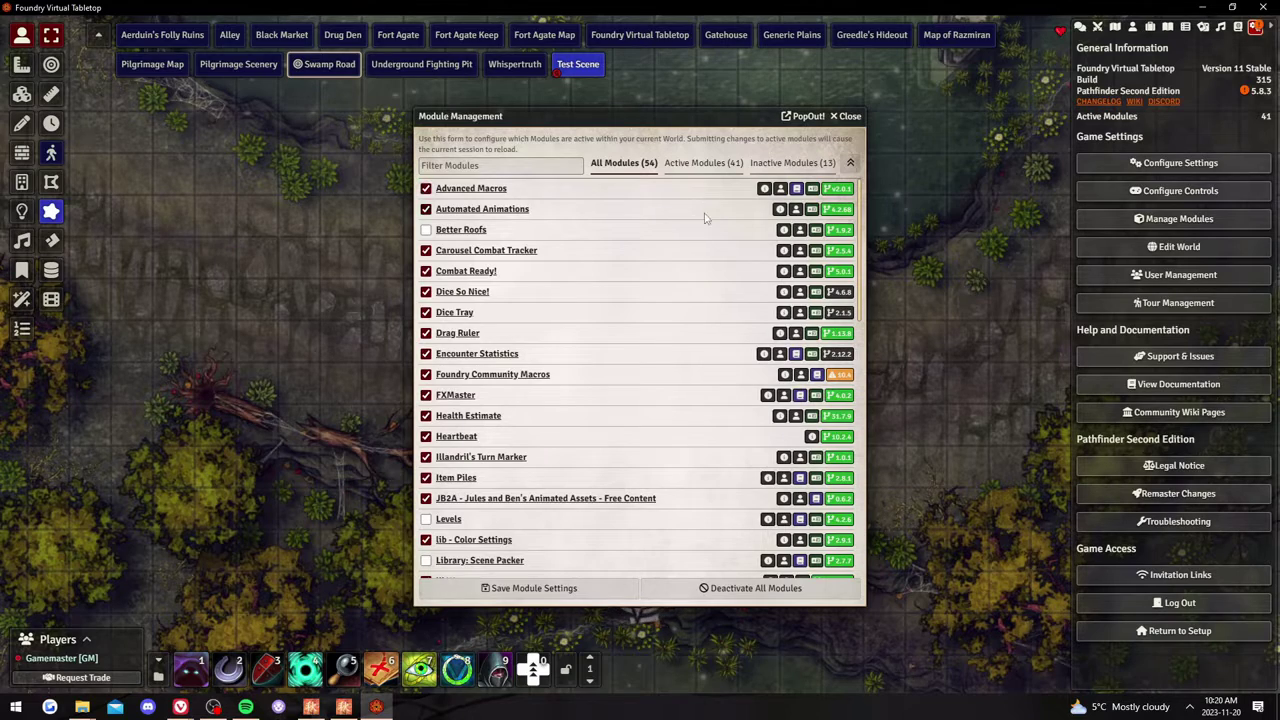
pyautogui.click(790, 163)
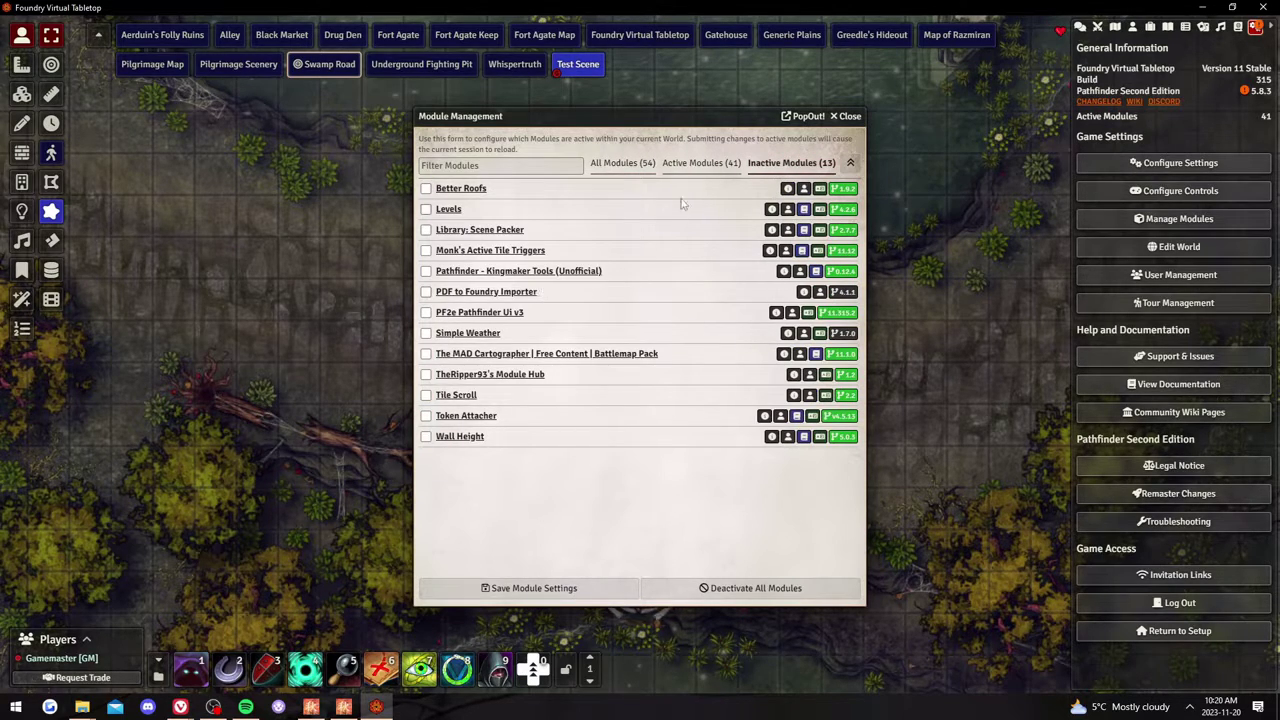
pyautogui.click(622, 163)
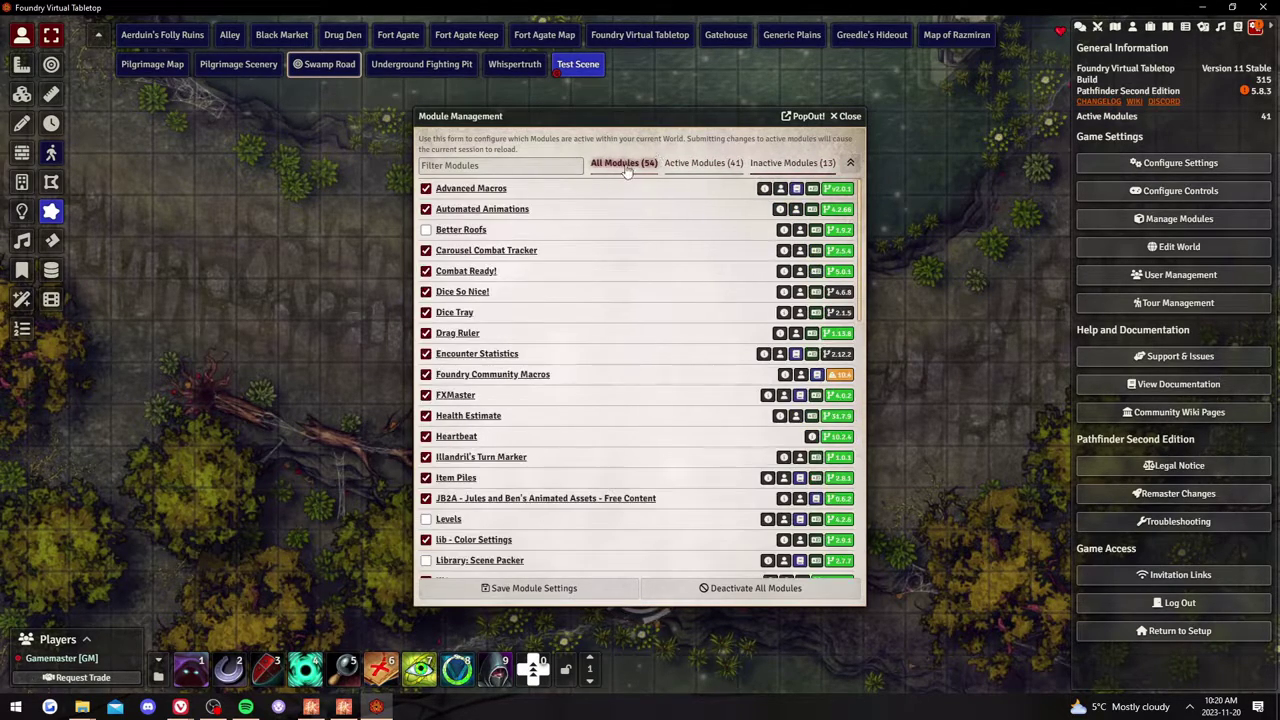
pyautogui.click(790, 163)
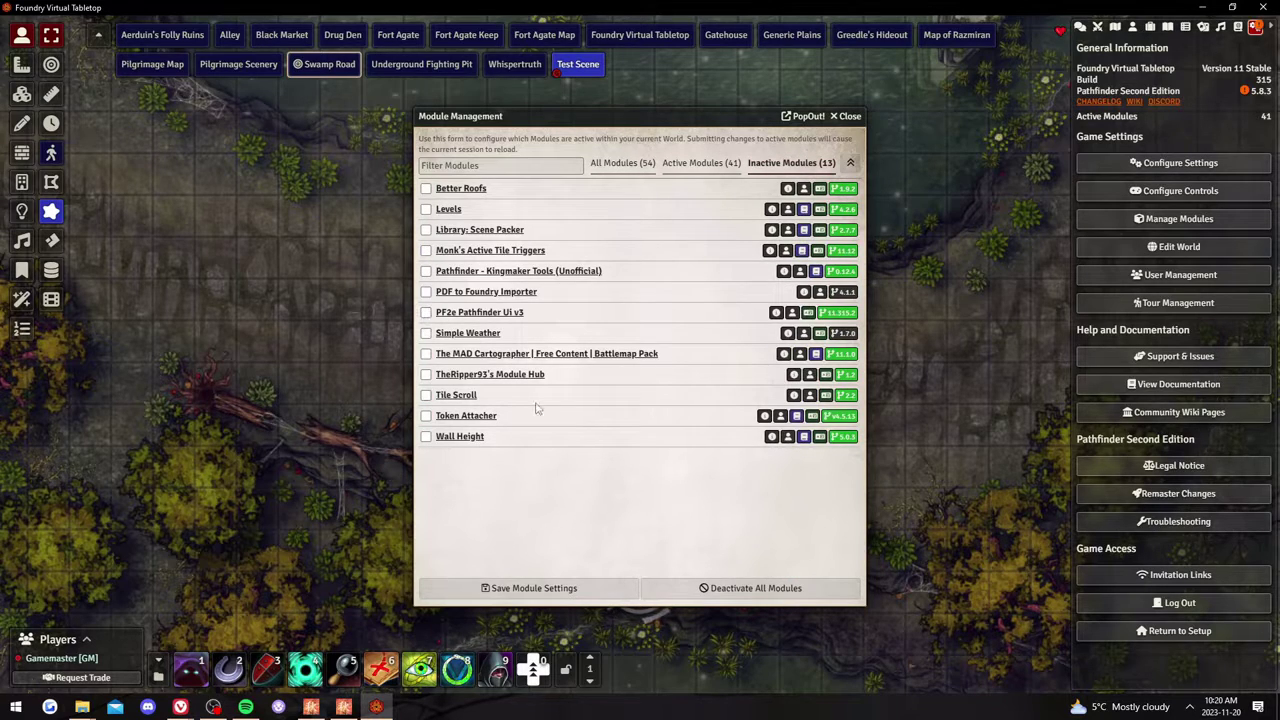
pyautogui.click(622, 163)
pyautogui.scroll(-7, 568, 412)
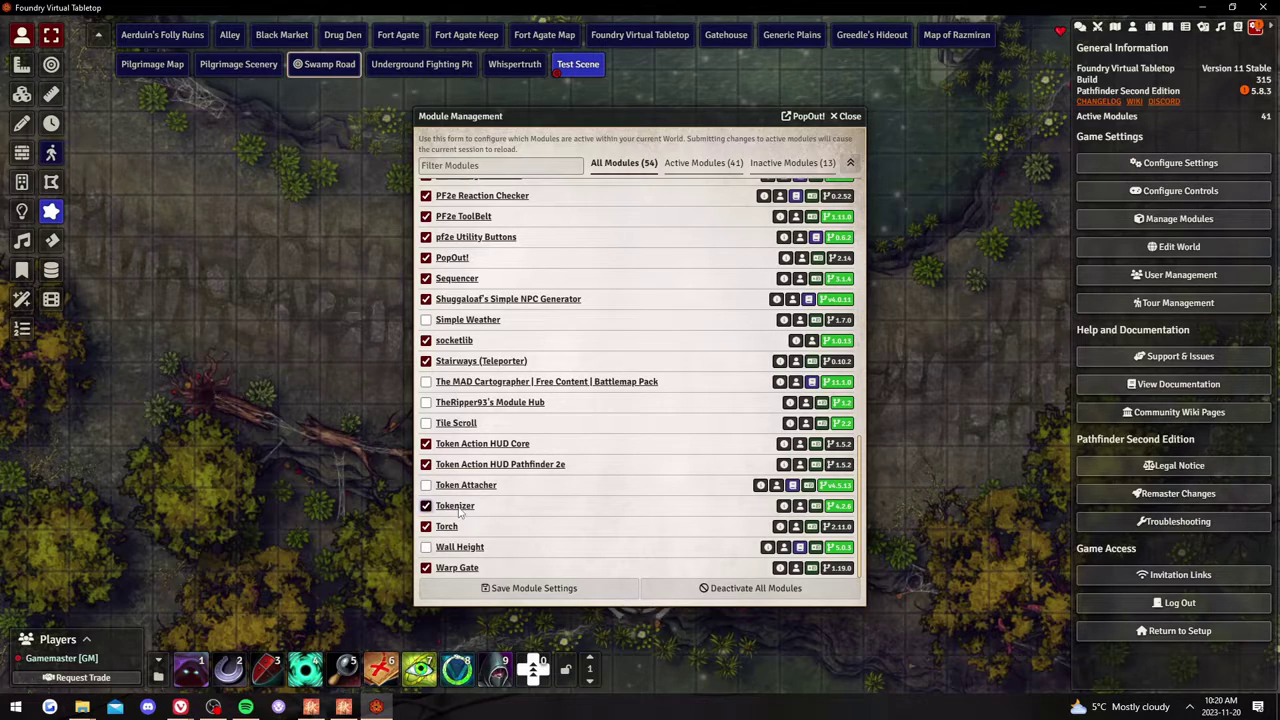
pyautogui.click(847, 117)
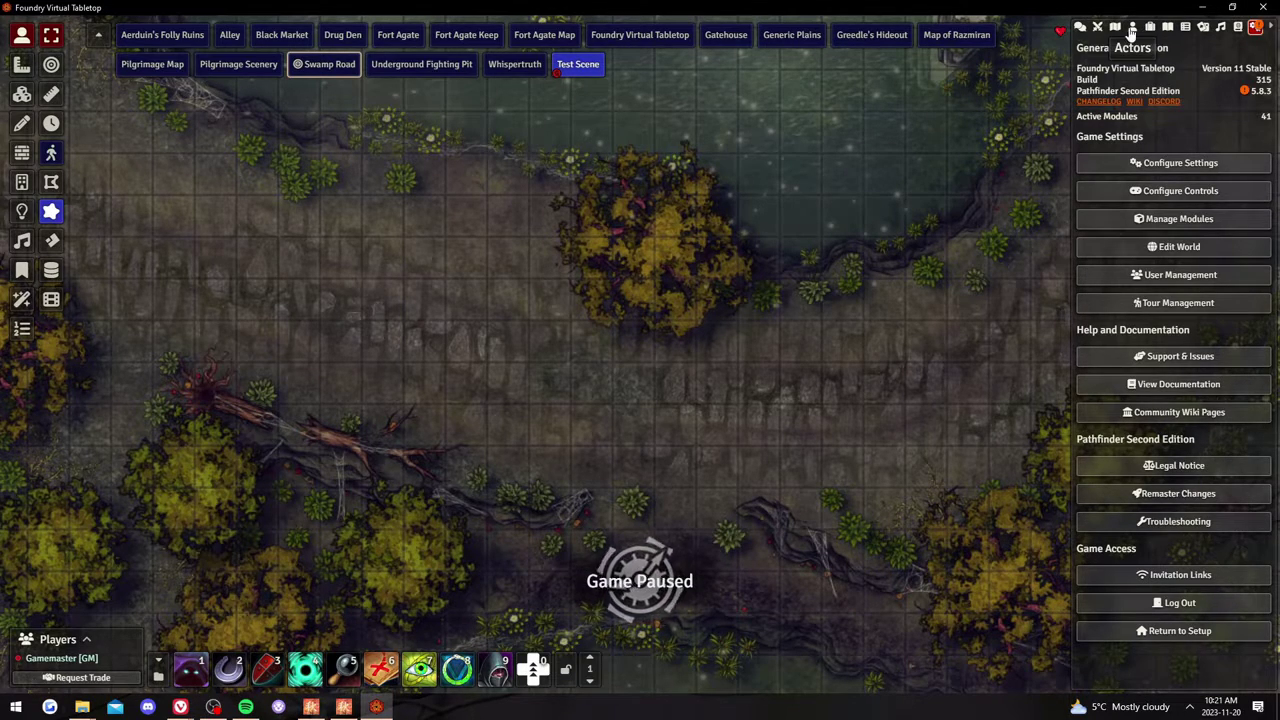
# - Place Ezekiel's token on the stone road southeast of the central tree, and delete that token from the scene
pyautogui.click(1132, 27)
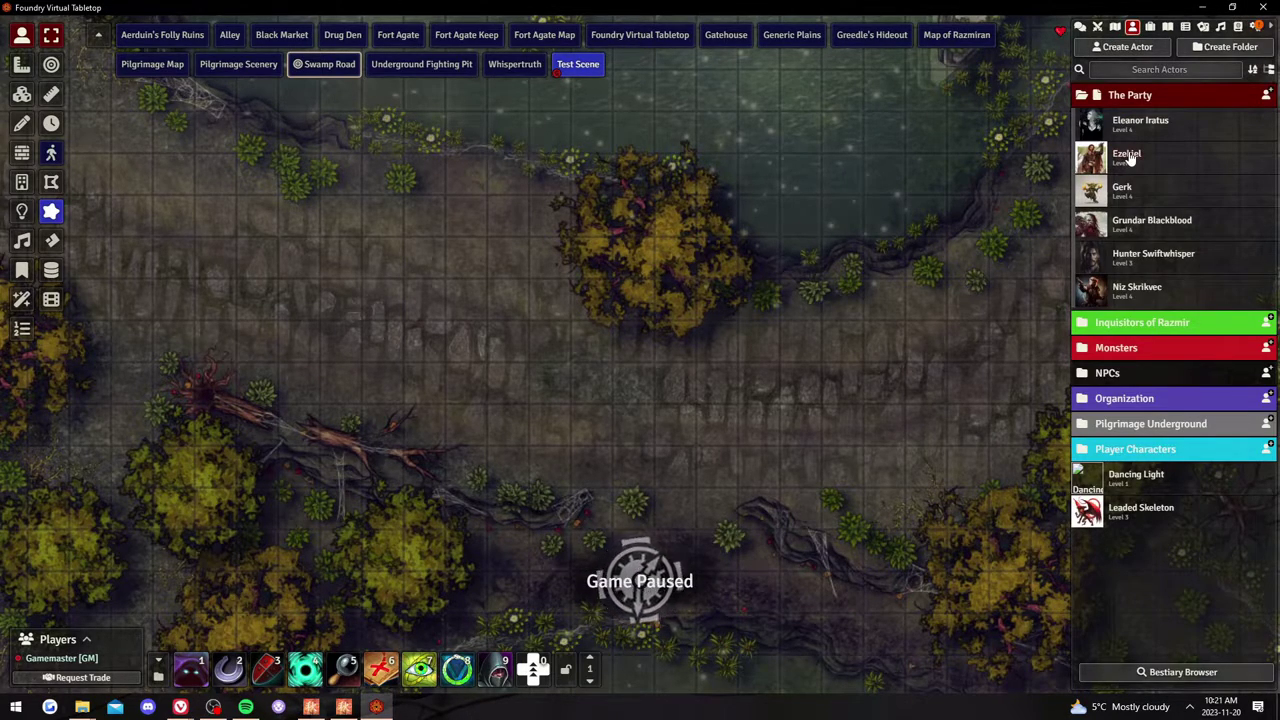
pyautogui.moveTo(1128, 158); pyautogui.dragTo(759, 383)
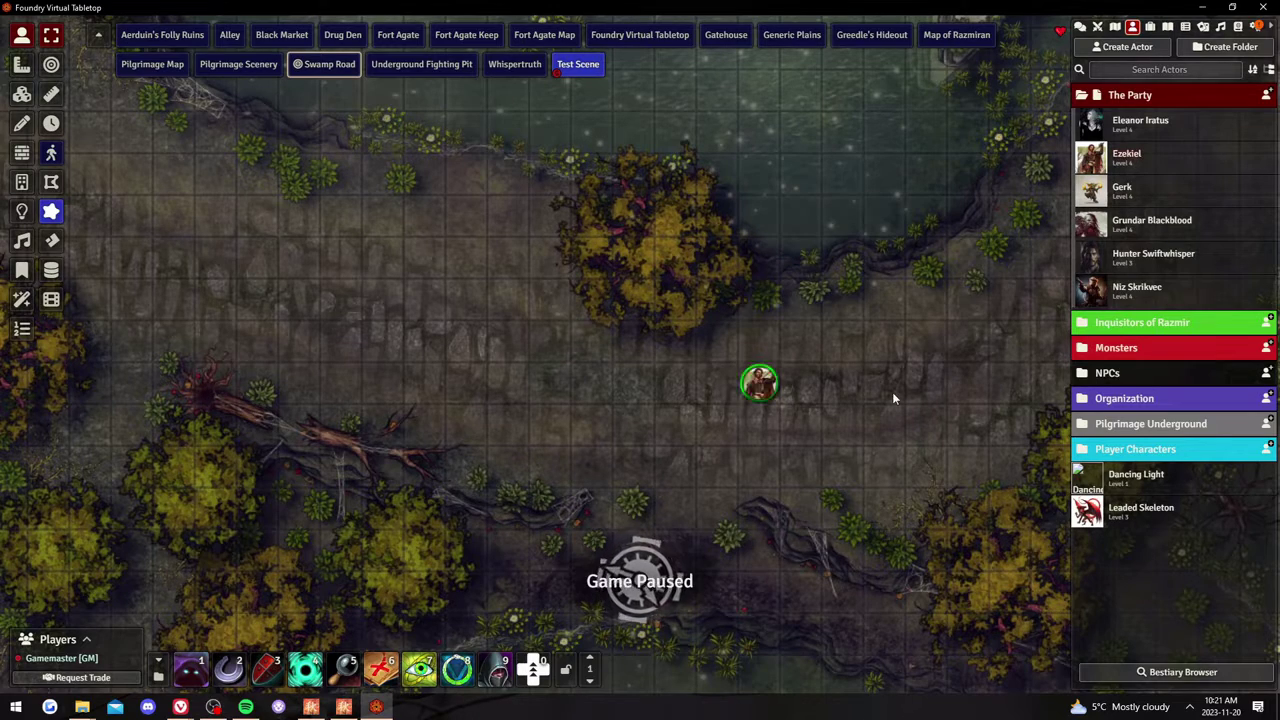
pyautogui.click(771, 396)
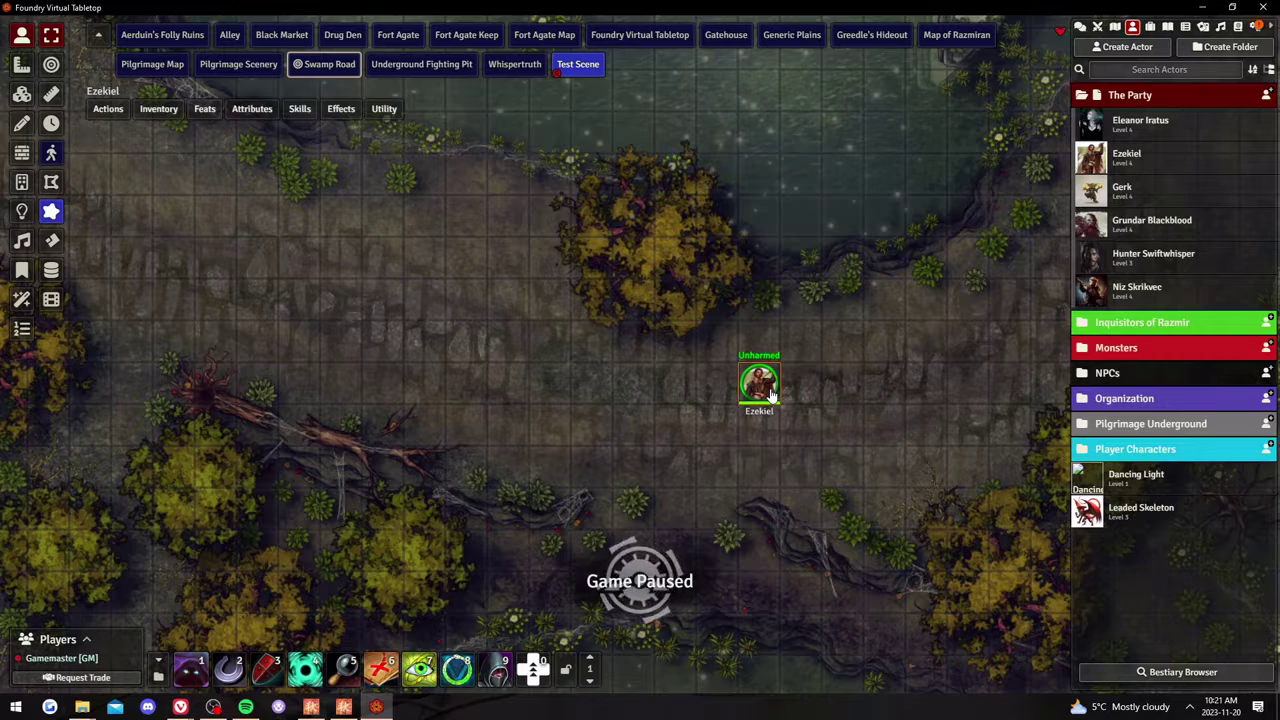
pyautogui.press('Delete')
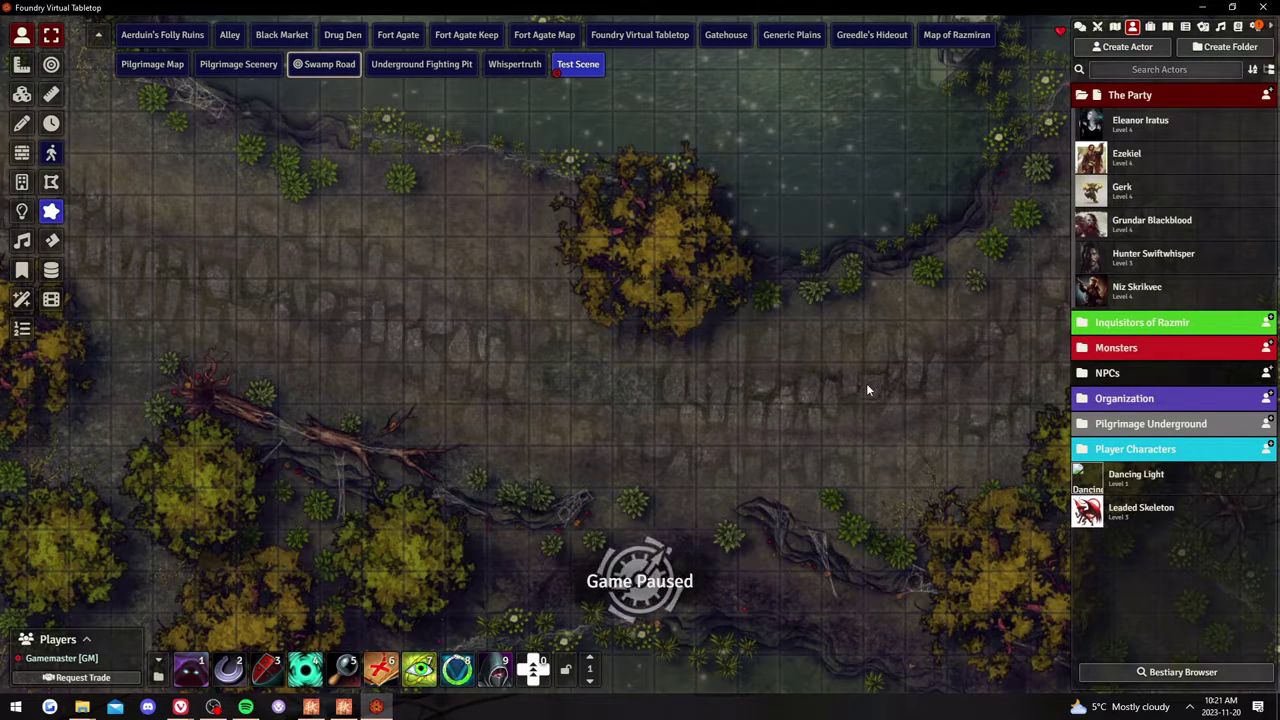
# - Delete the Leaded Skeleton actor from the world's actors and confirm the deletion
pyautogui.rightClick(1134, 515)
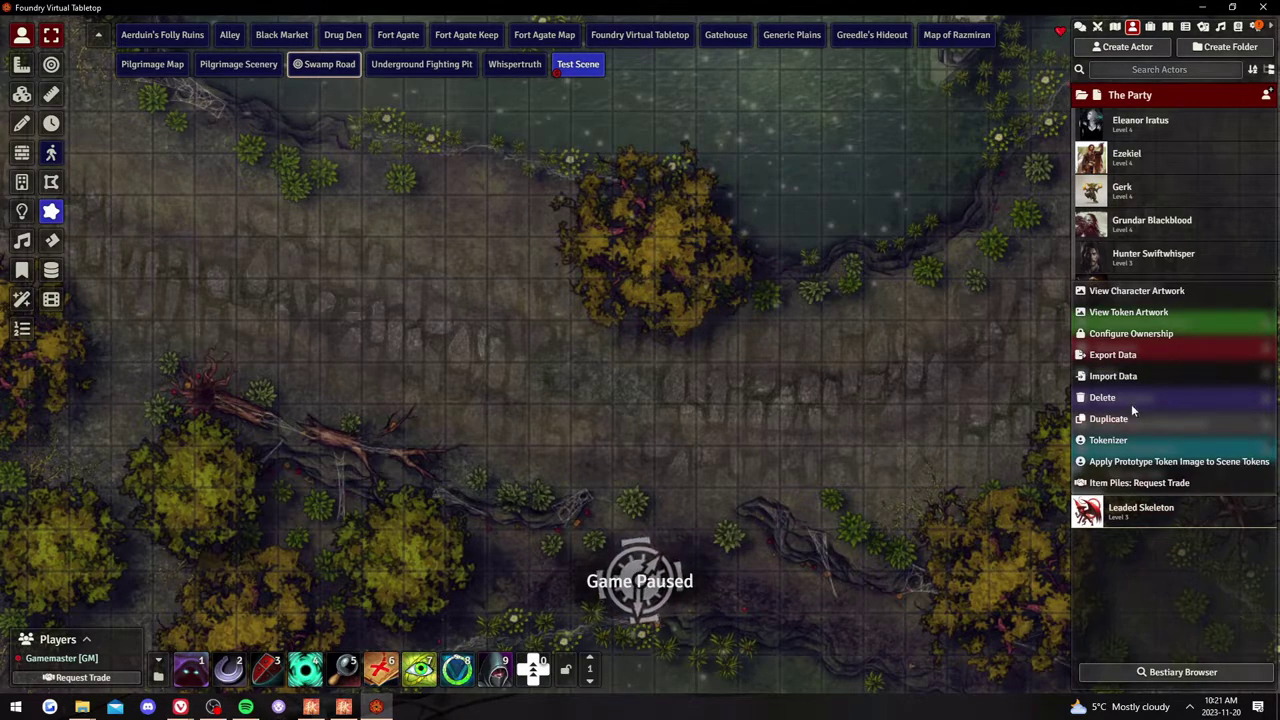
pyautogui.click(1102, 438)
pyautogui.click(868, 532)
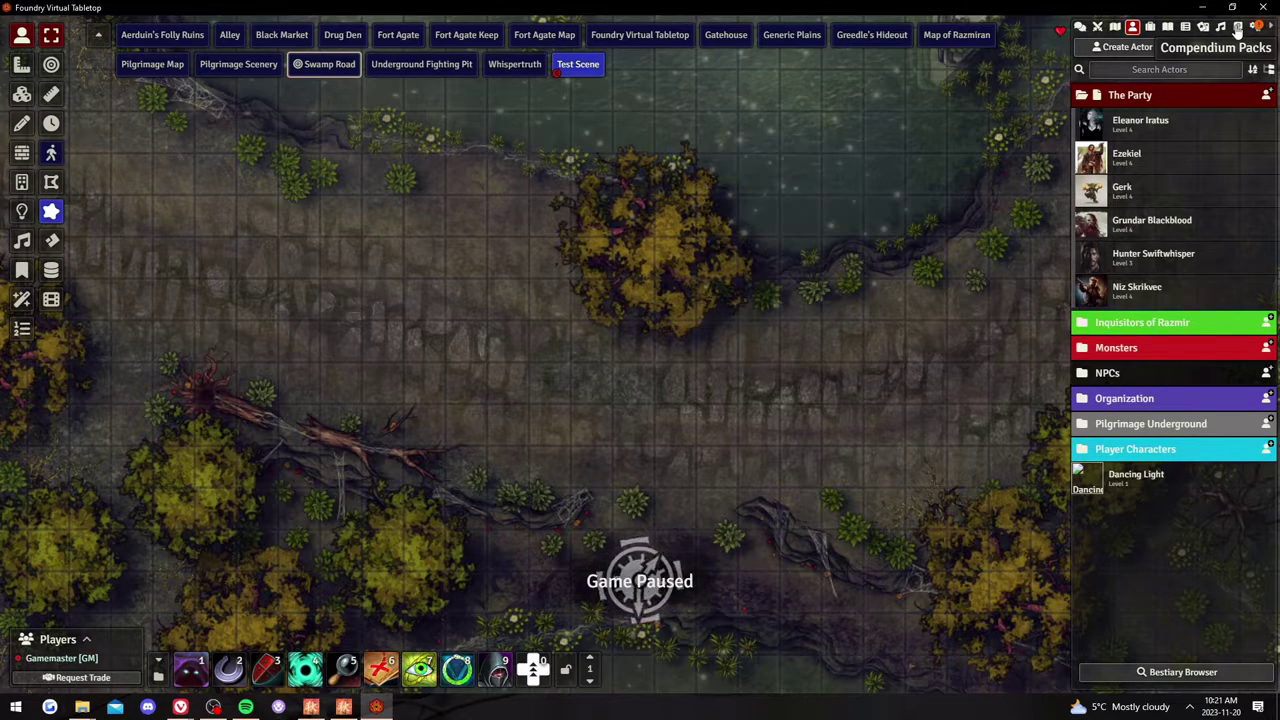
# - Look through the compendium packs and search them for "Red dragon"
pyautogui.click(1238, 27)
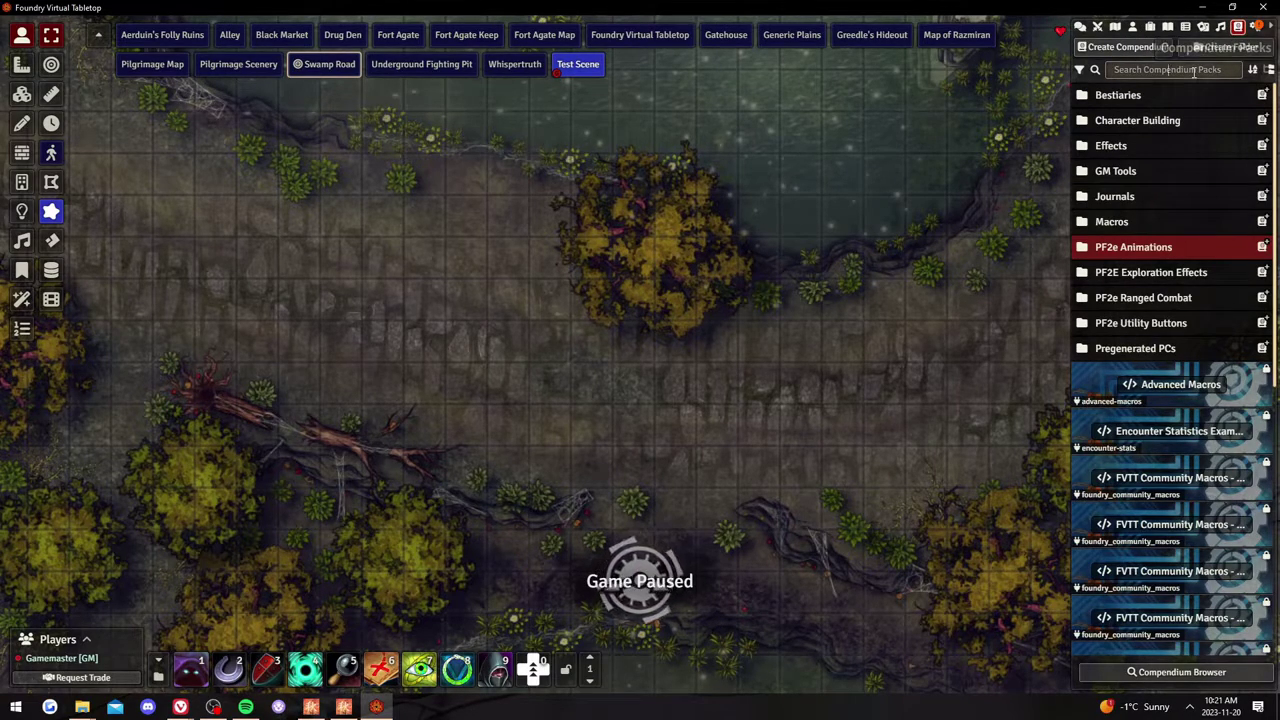
pyautogui.scroll(-5, 1180, 370)
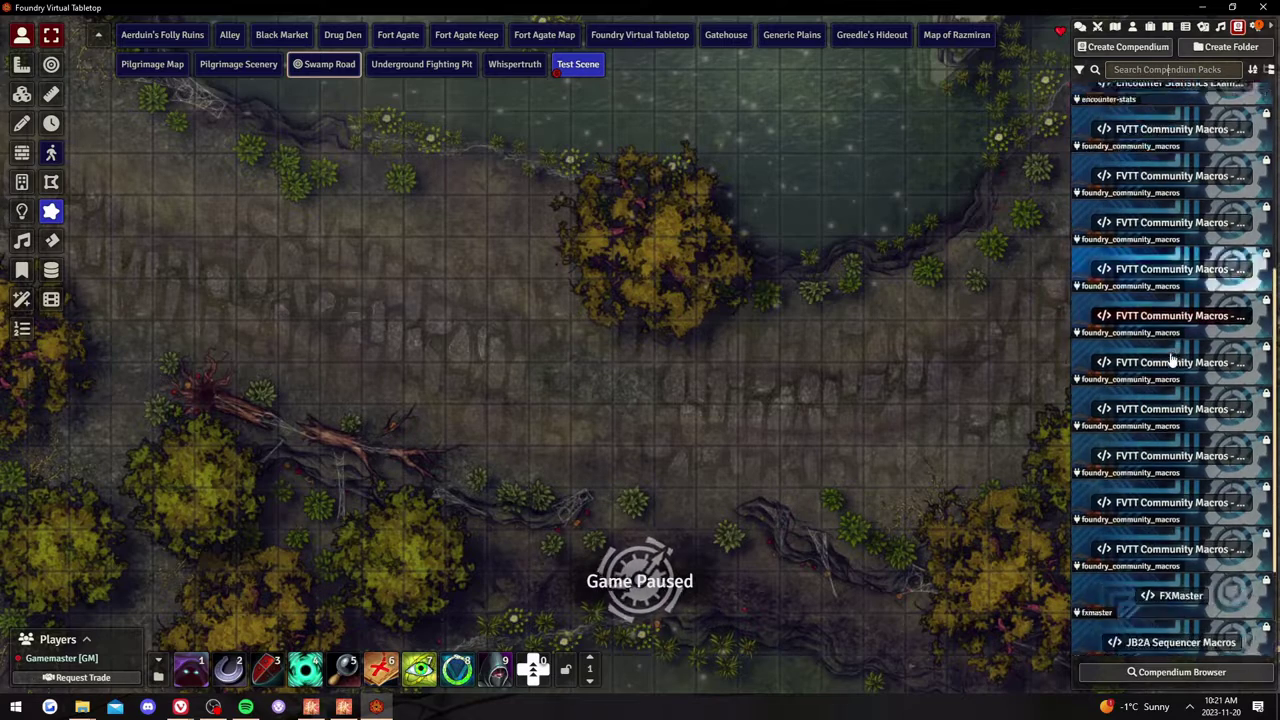
pyautogui.scroll(3, 1192, 410)
pyautogui.scroll(5, 1192, 410)
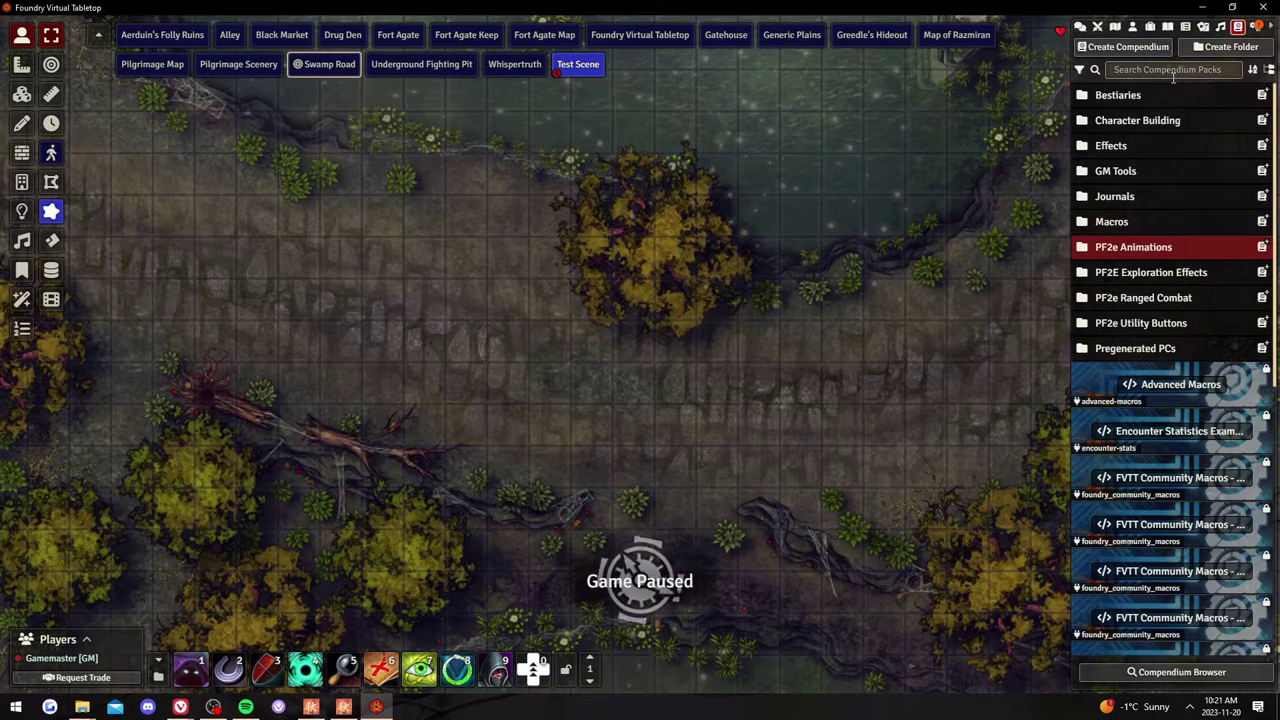
pyautogui.click(1172, 72)
pyautogui.write('s')
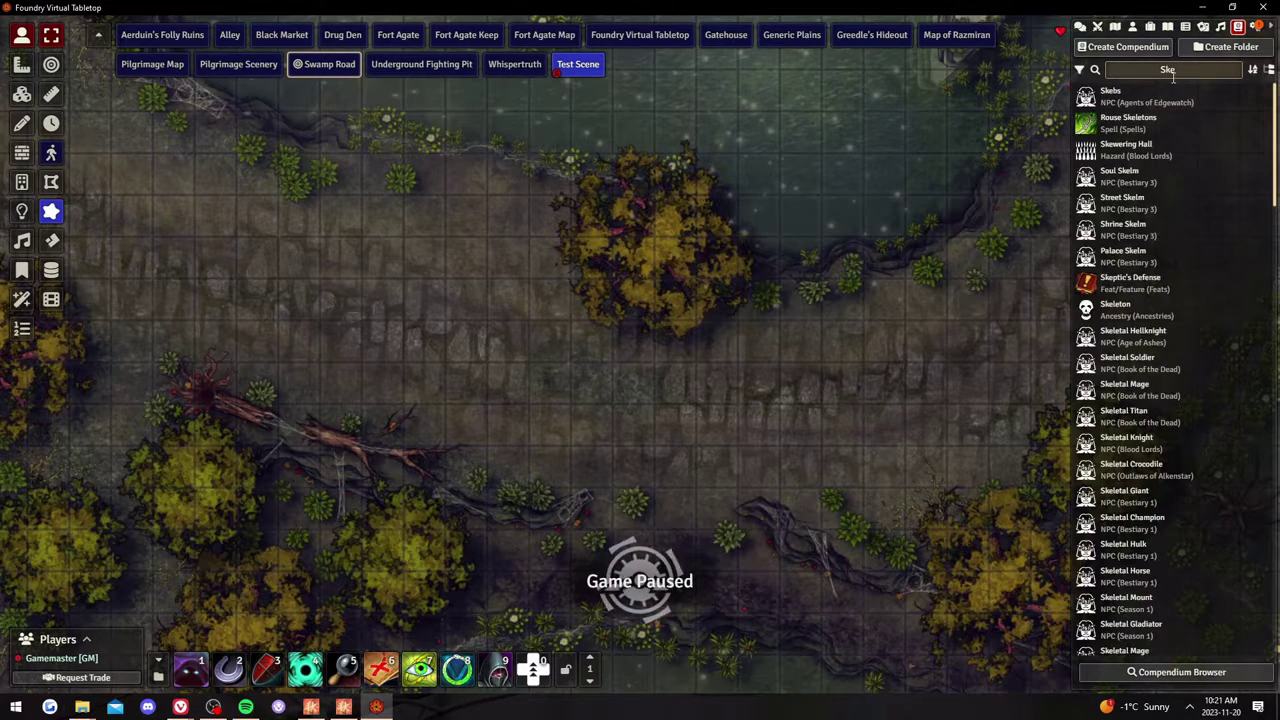
pyautogui.hotkey('ctrl', 'a')
pyautogui.press('BackSpace')
pyautogui.write('Red dragon')
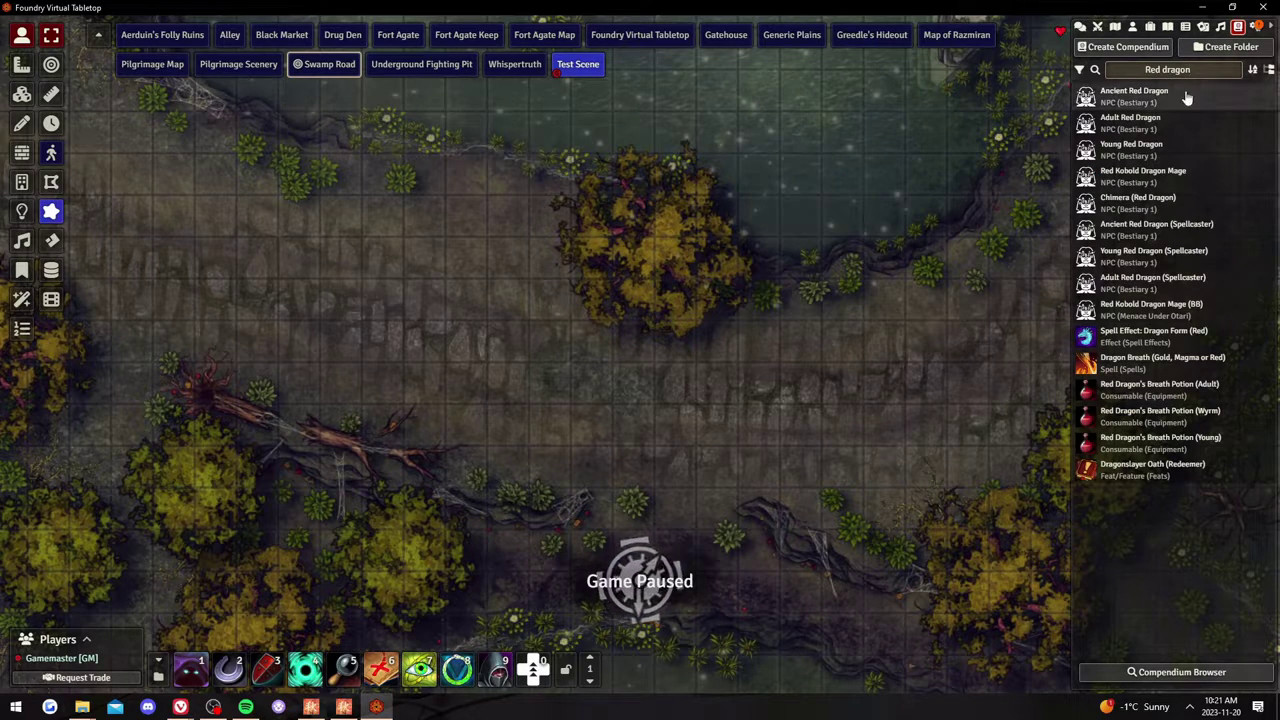
# - Place a Young Red Dragon from the compendium results on the stone road just below the central tree and select its token
pyautogui.click(1143, 153)
pyautogui.click(842, 140)
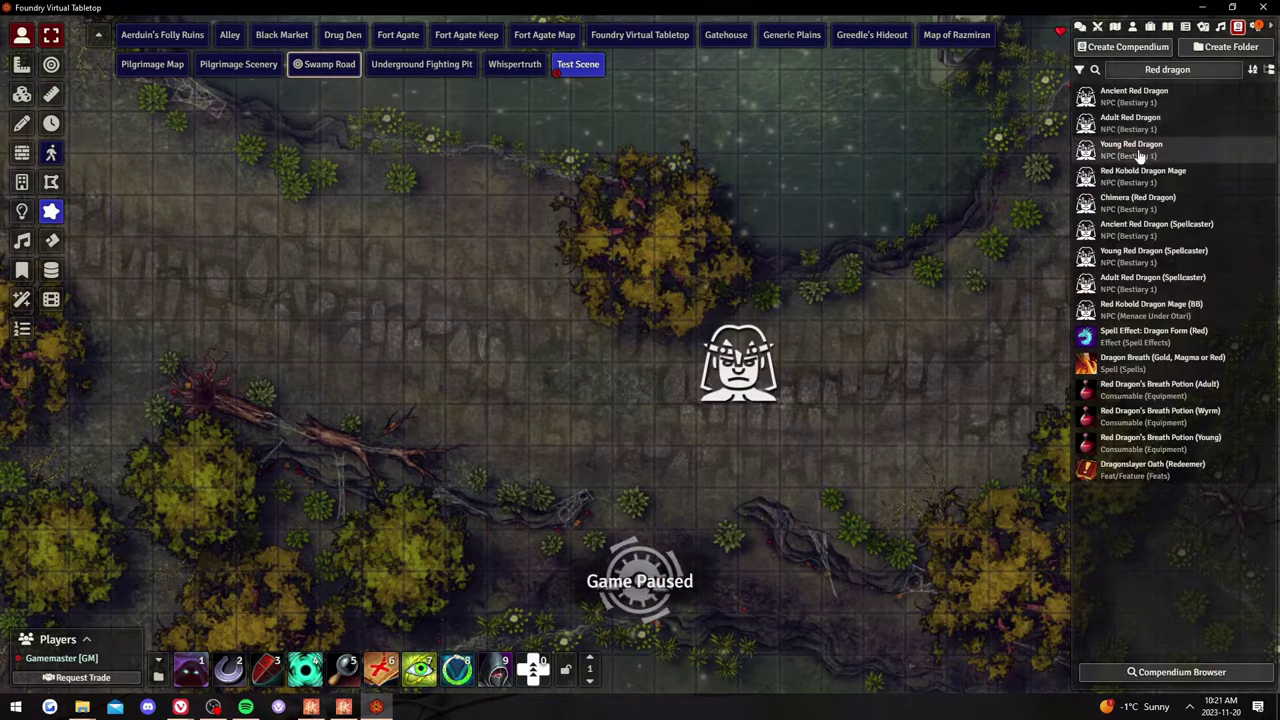
pyautogui.click(750, 364)
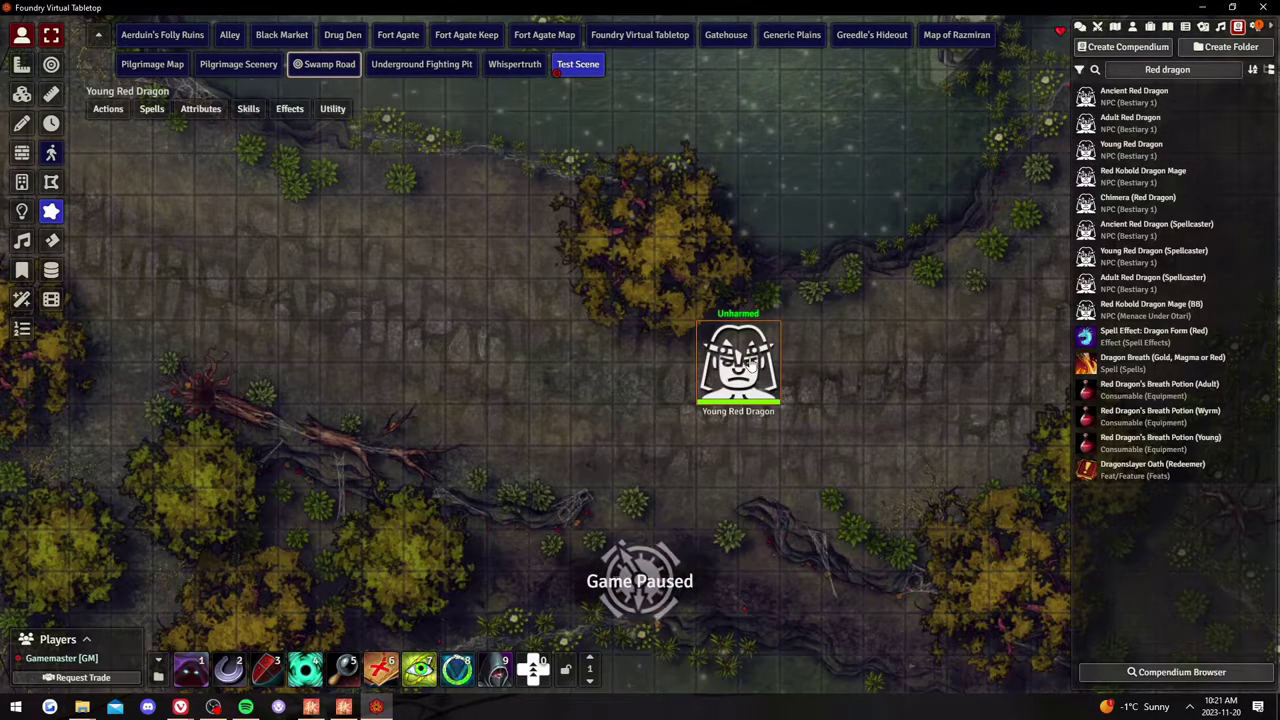
# - View the Young Red Dragon token's creature sheet, close it, and delete the token from the map
pyautogui.doubleClick(754, 355)
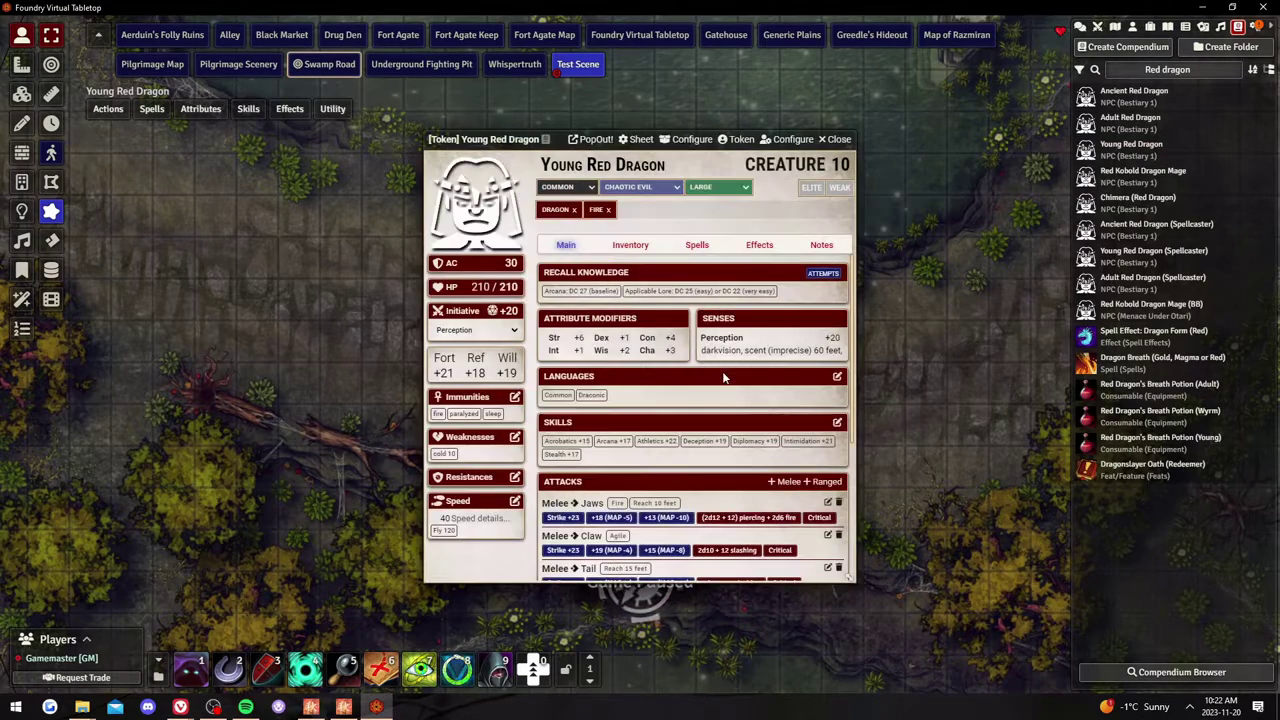
pyautogui.click(837, 139)
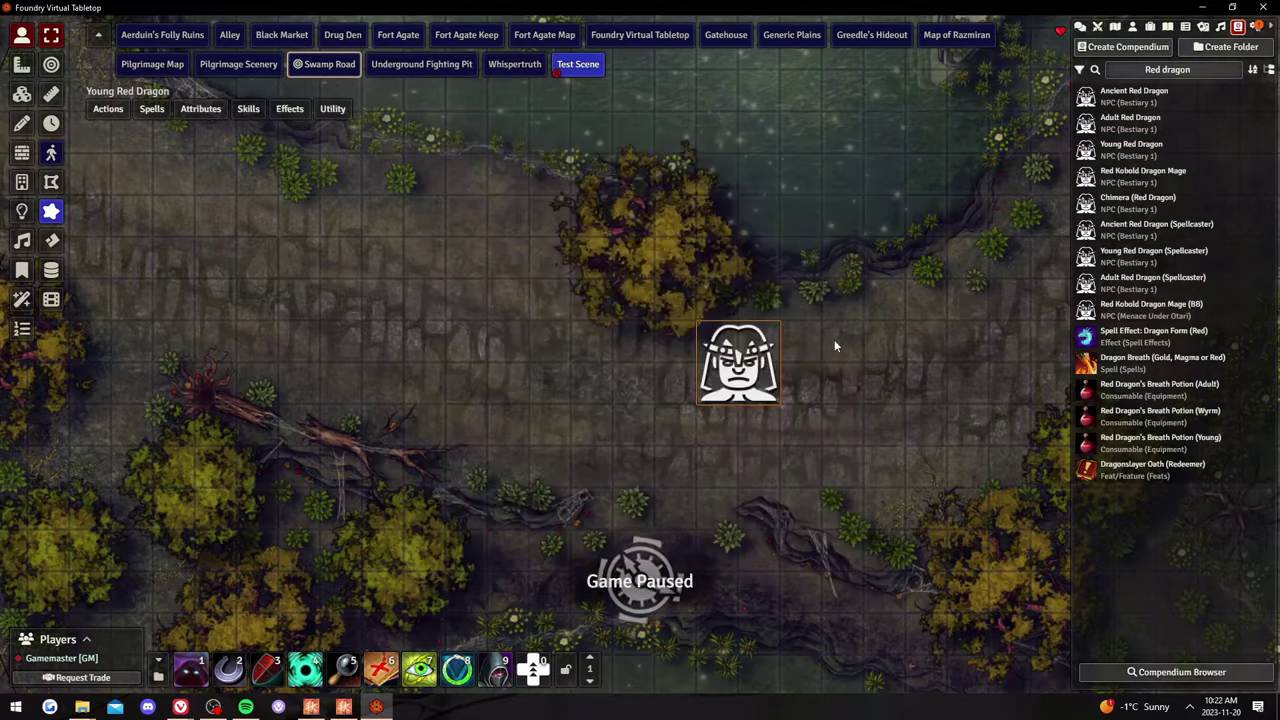
pyautogui.doubleClick(759, 385)
pyautogui.click(840, 138)
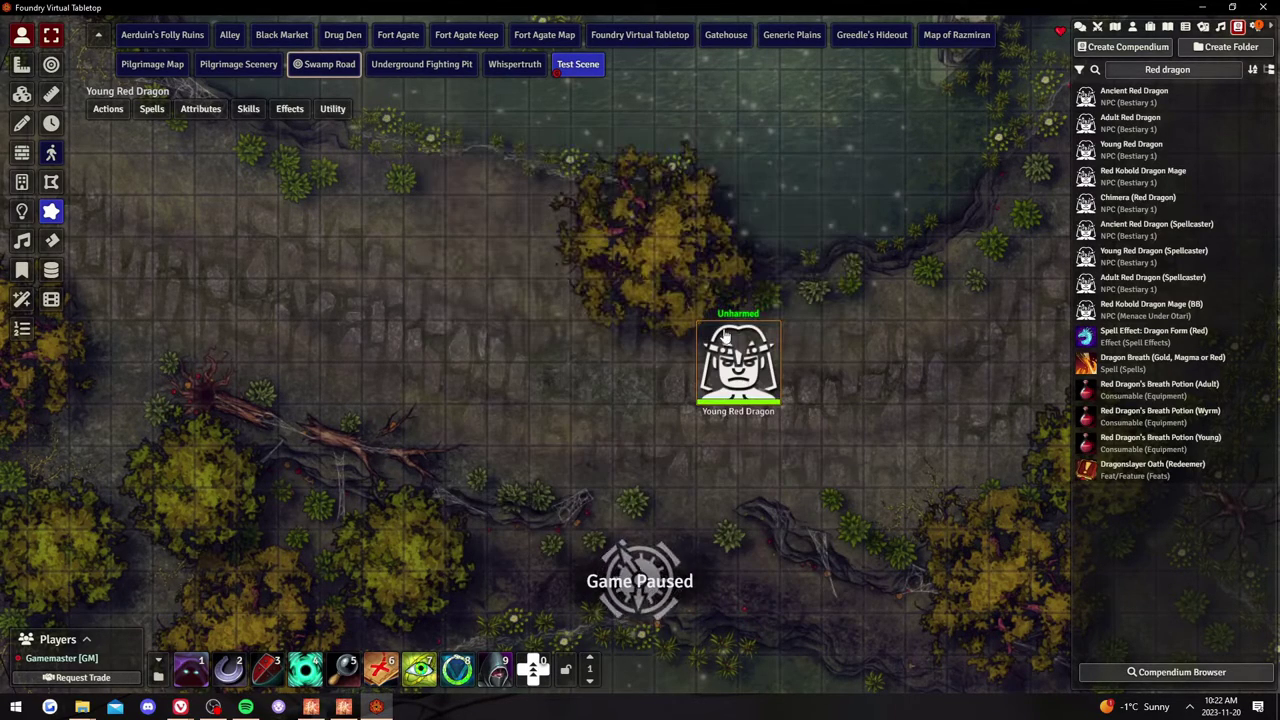
pyautogui.press('Delete')
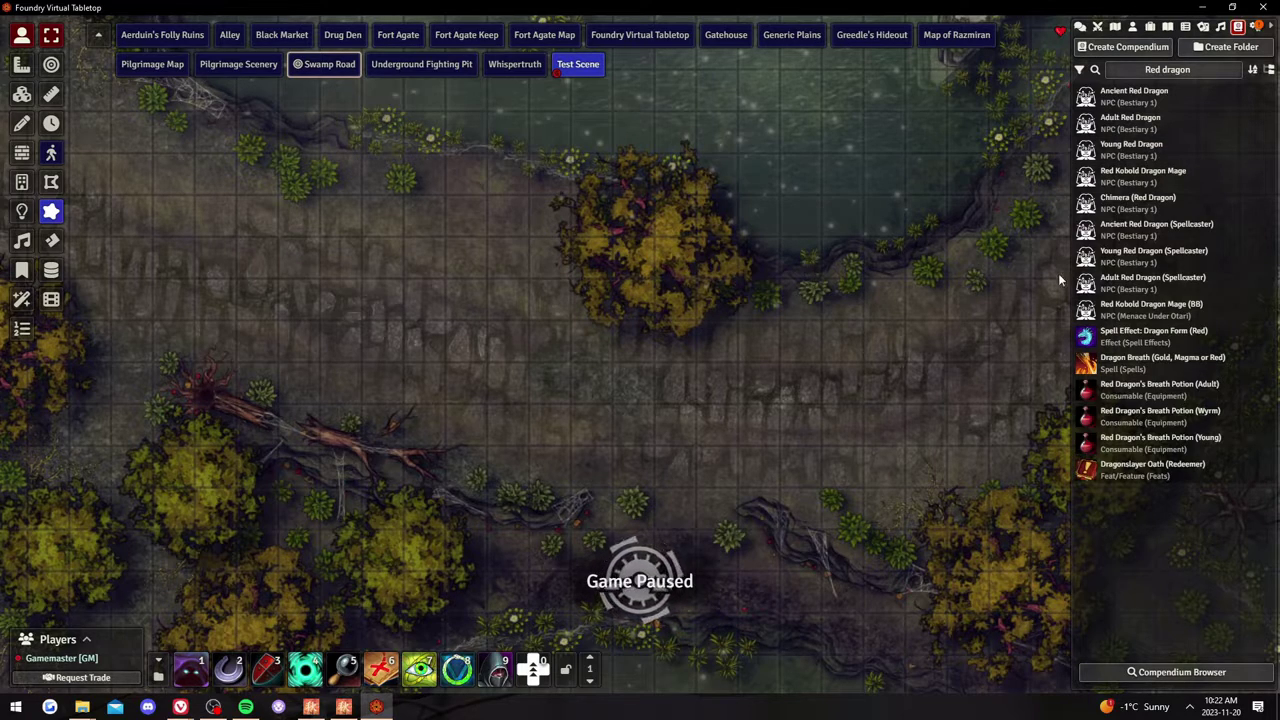
# - Import the Young Red Dragon from the compendium into the world's actors, and delete the duplicate Young Red Dragon actor
pyautogui.click(1134, 145)
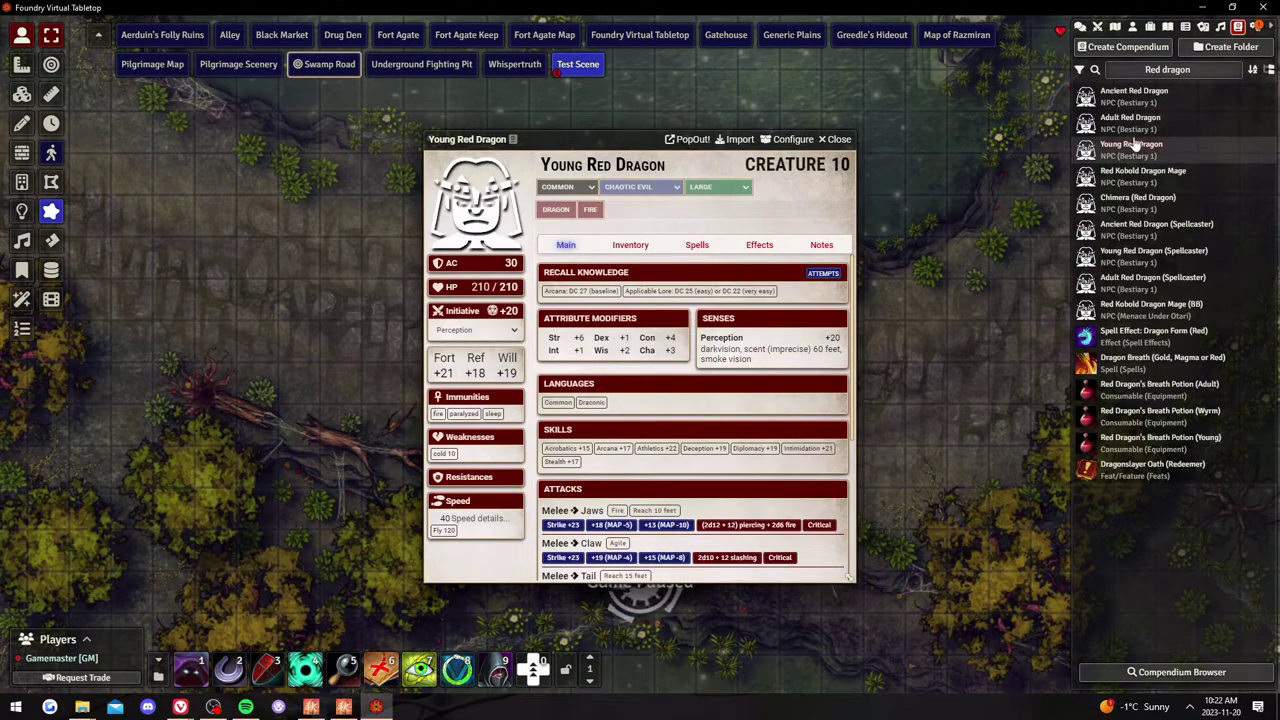
pyautogui.click(737, 140)
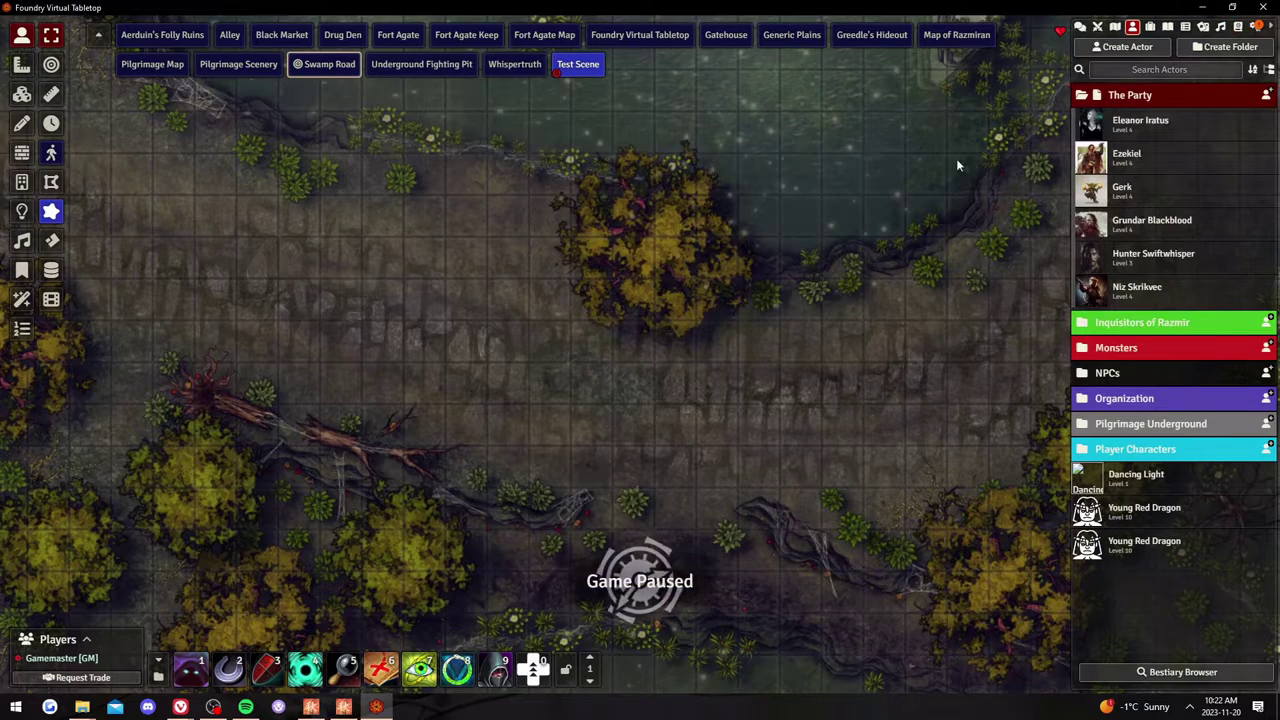
pyautogui.rightClick(1151, 517)
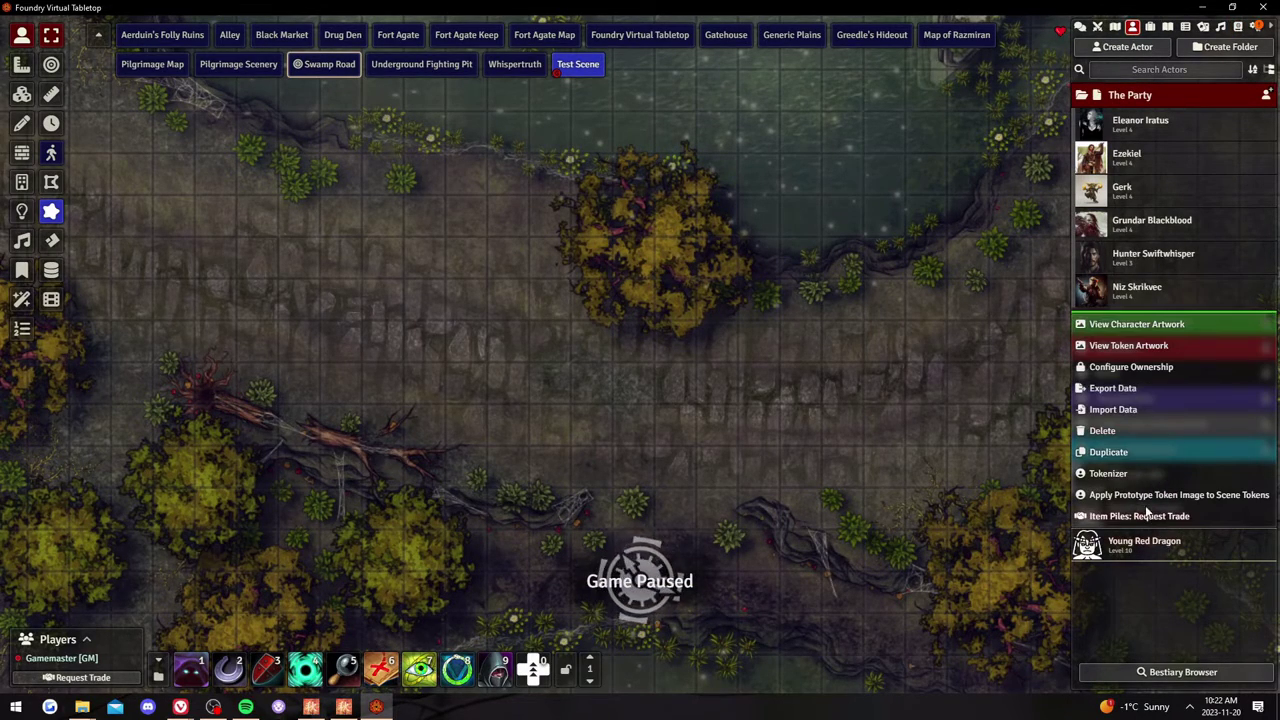
pyautogui.click(1108, 430)
pyautogui.click(889, 534)
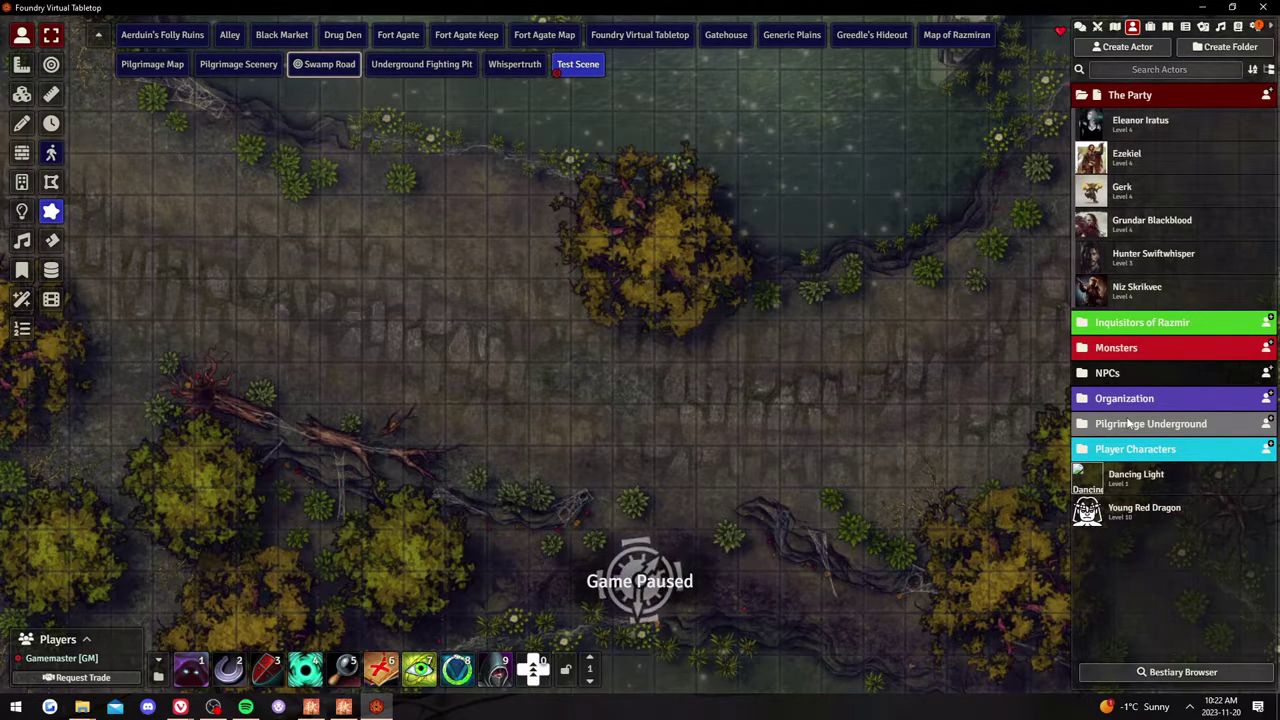
# - View the Young Red Dragon actor's sheet, try placing its token on the road below the central tree, and delete that token
pyautogui.click(1146, 512)
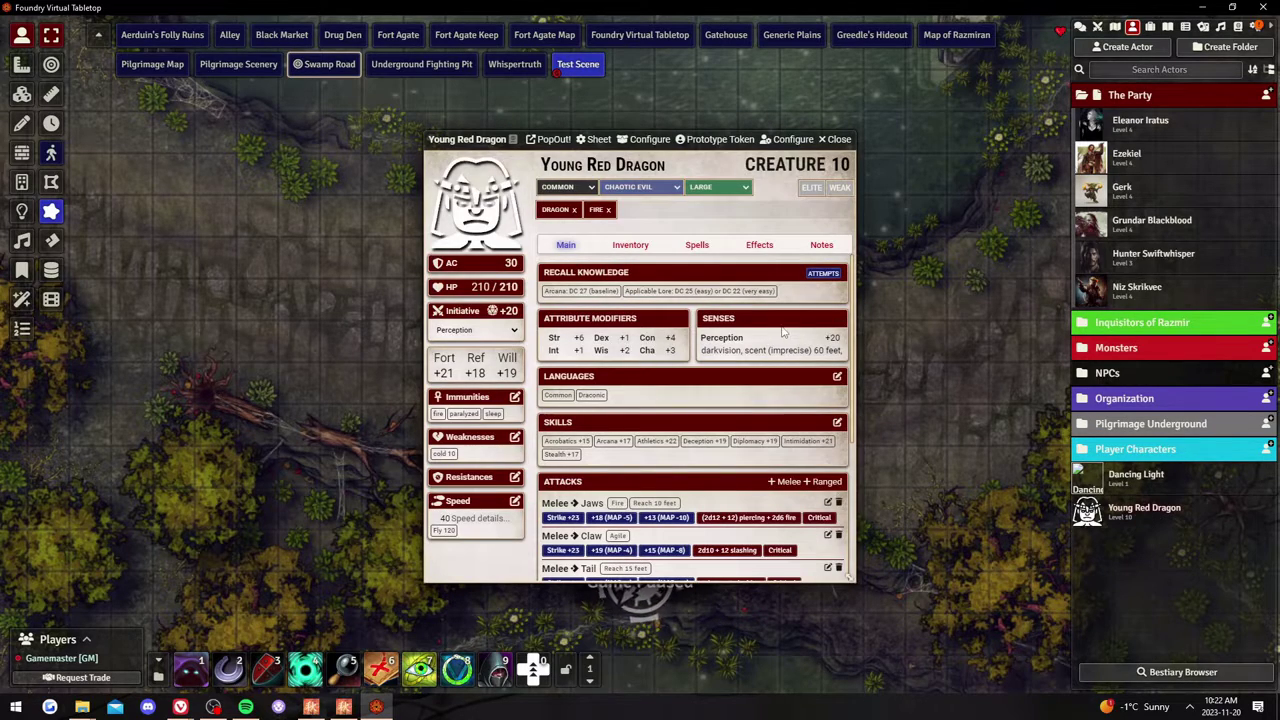
pyautogui.click(836, 140)
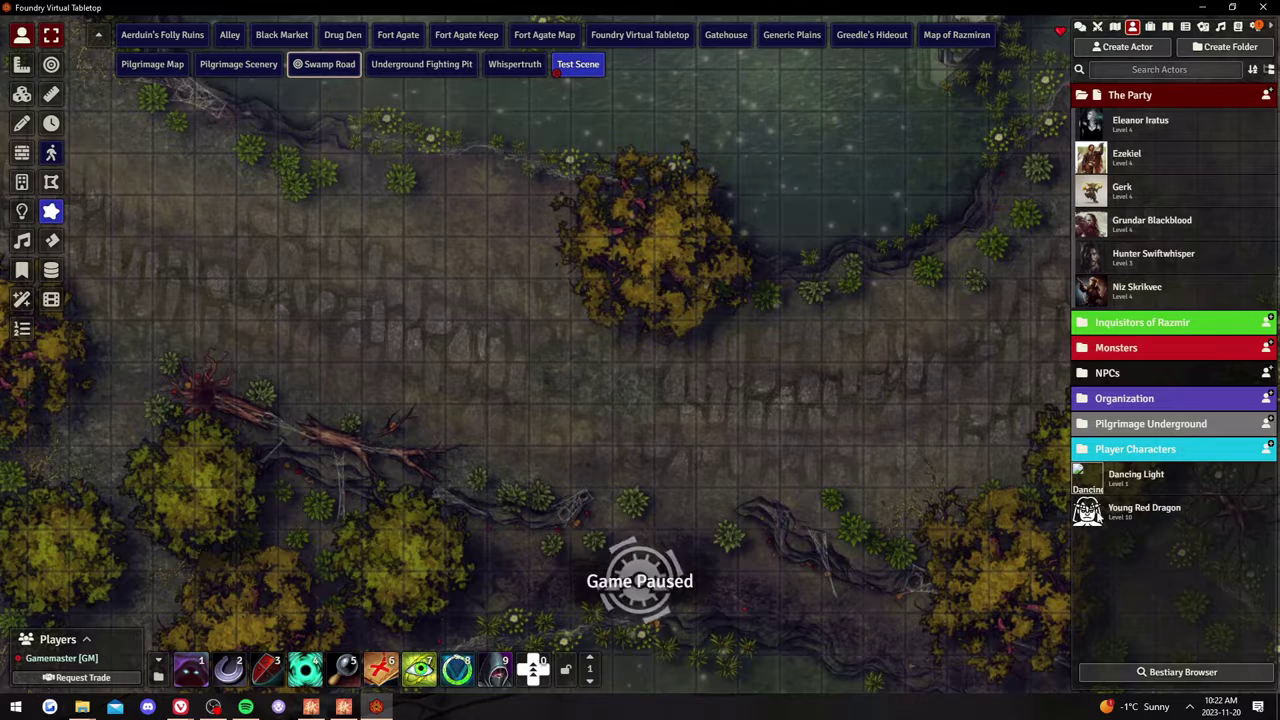
pyautogui.moveTo(1120, 515); pyautogui.dragTo(765, 455)
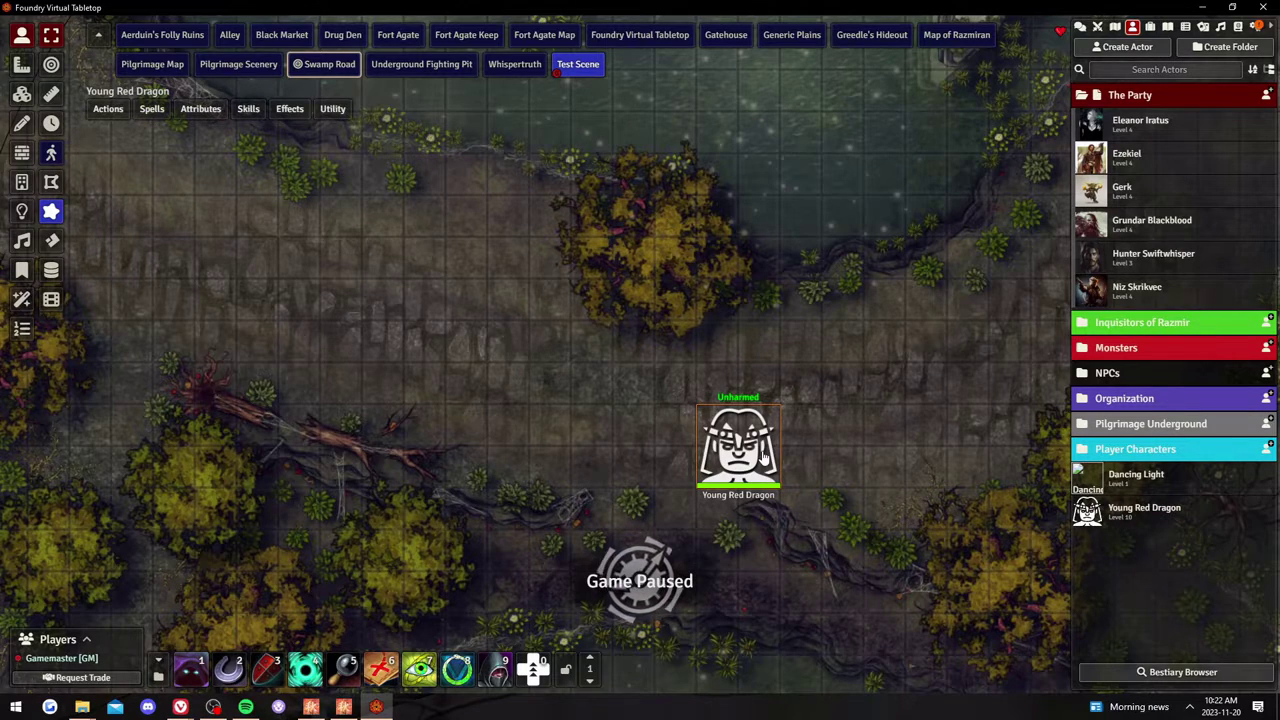
pyautogui.press('Delete')
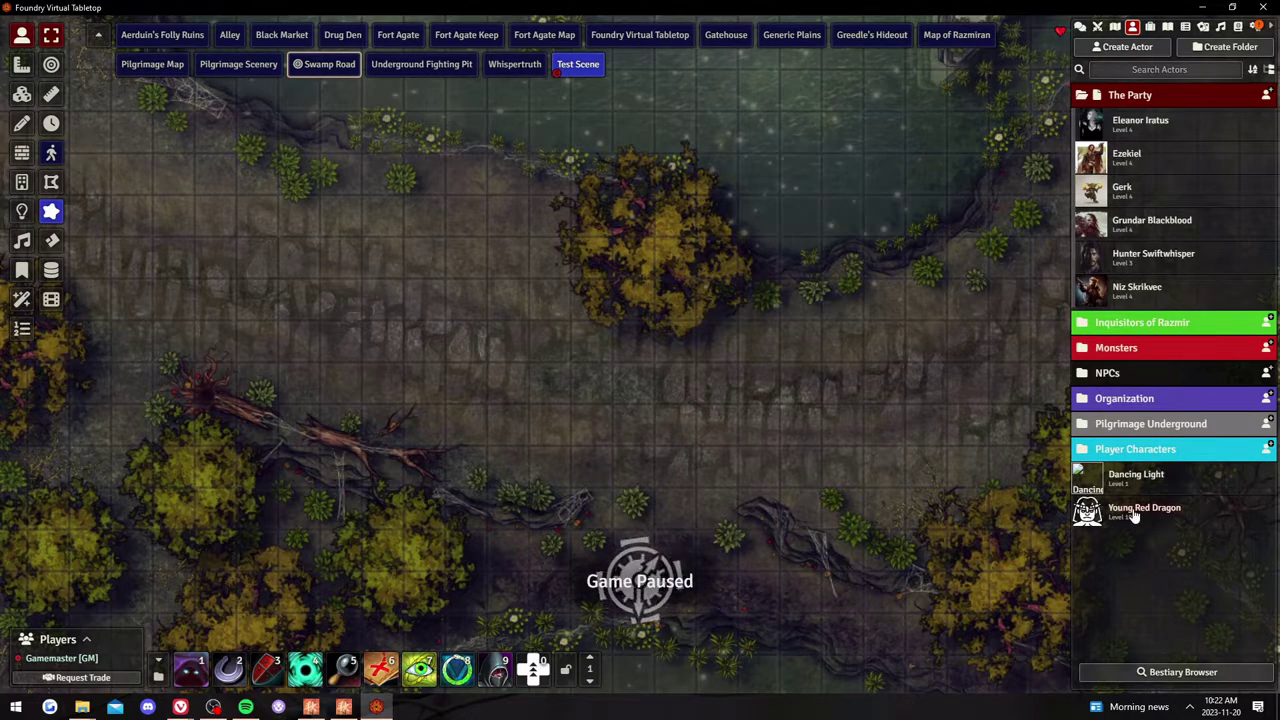
# - Open the Young Red Dragon's artwork for editing and remove the default portrait from both avatar and token, keeping the token's ring frame
pyautogui.click(1135, 512)
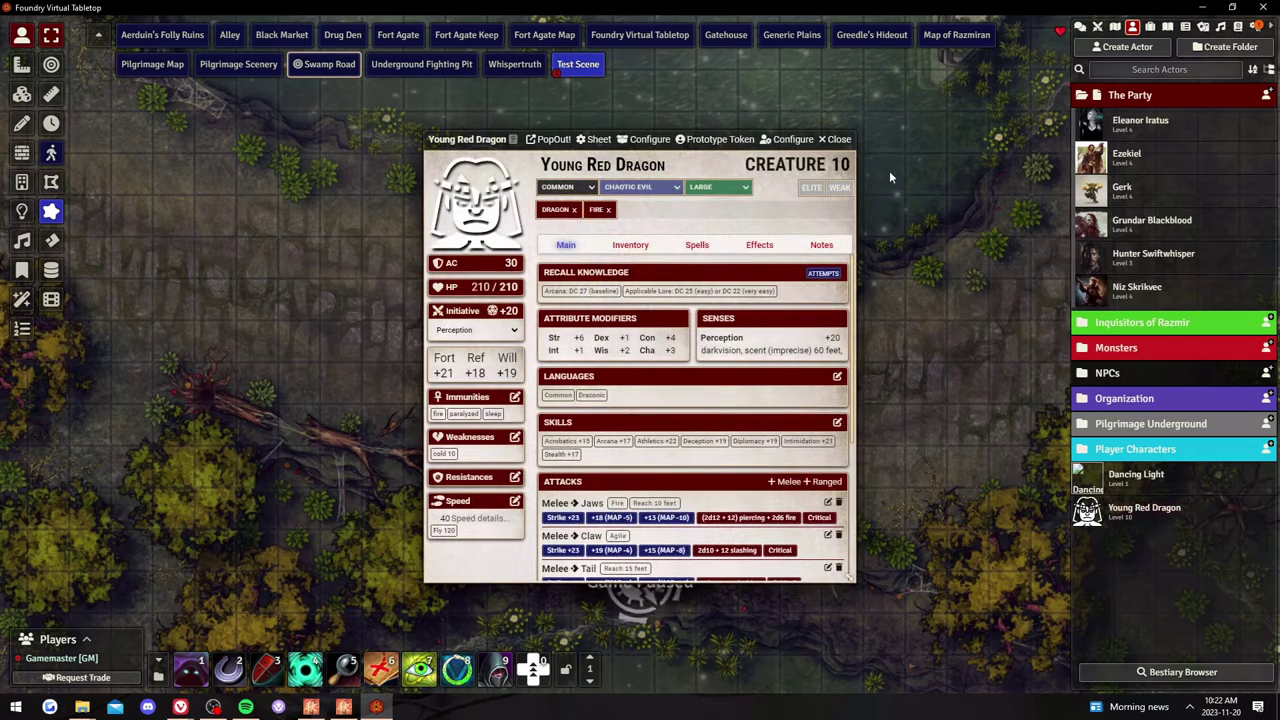
pyautogui.click(479, 213)
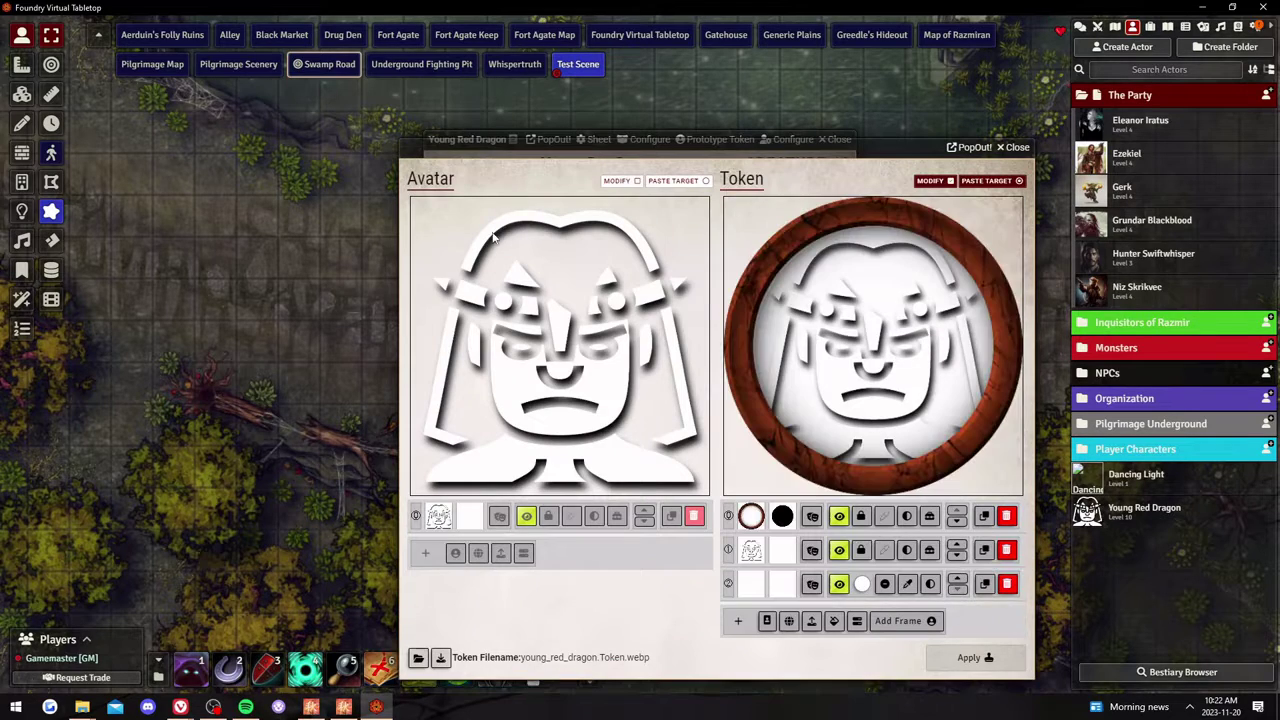
pyautogui.moveTo(674, 145); pyautogui.dragTo(595, 102)
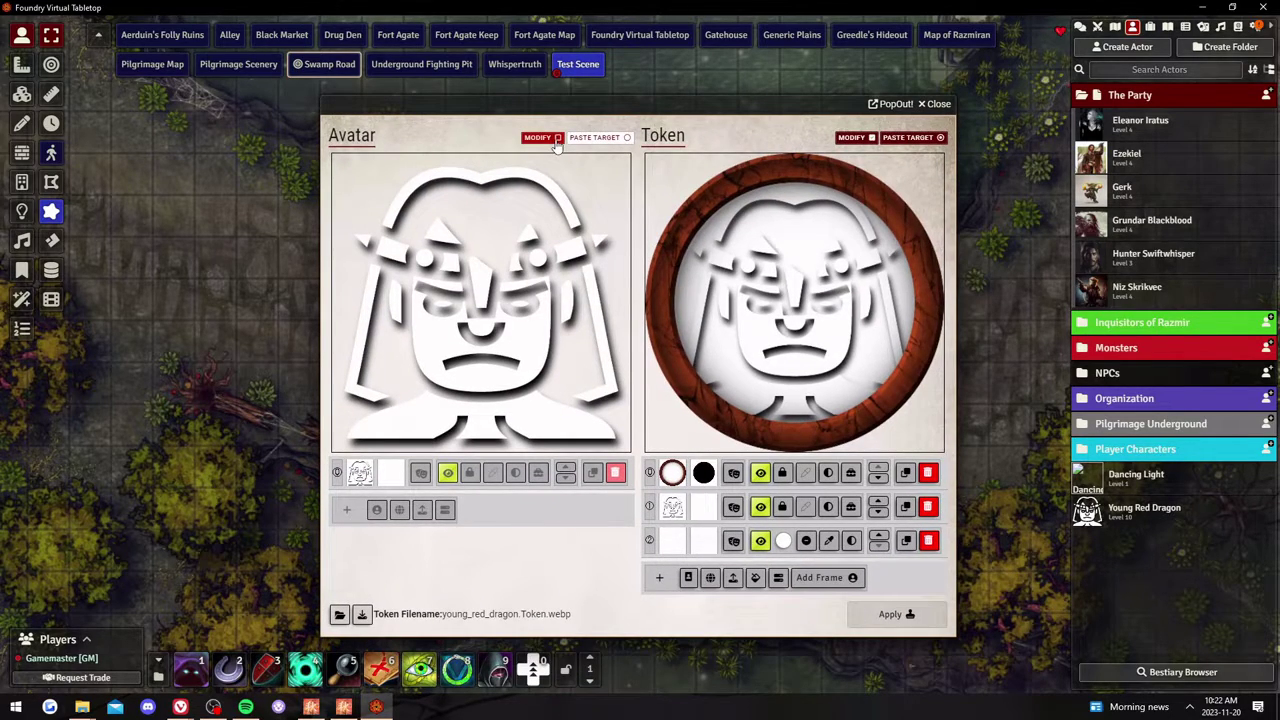
pyautogui.click(614, 473)
pyautogui.click(924, 507)
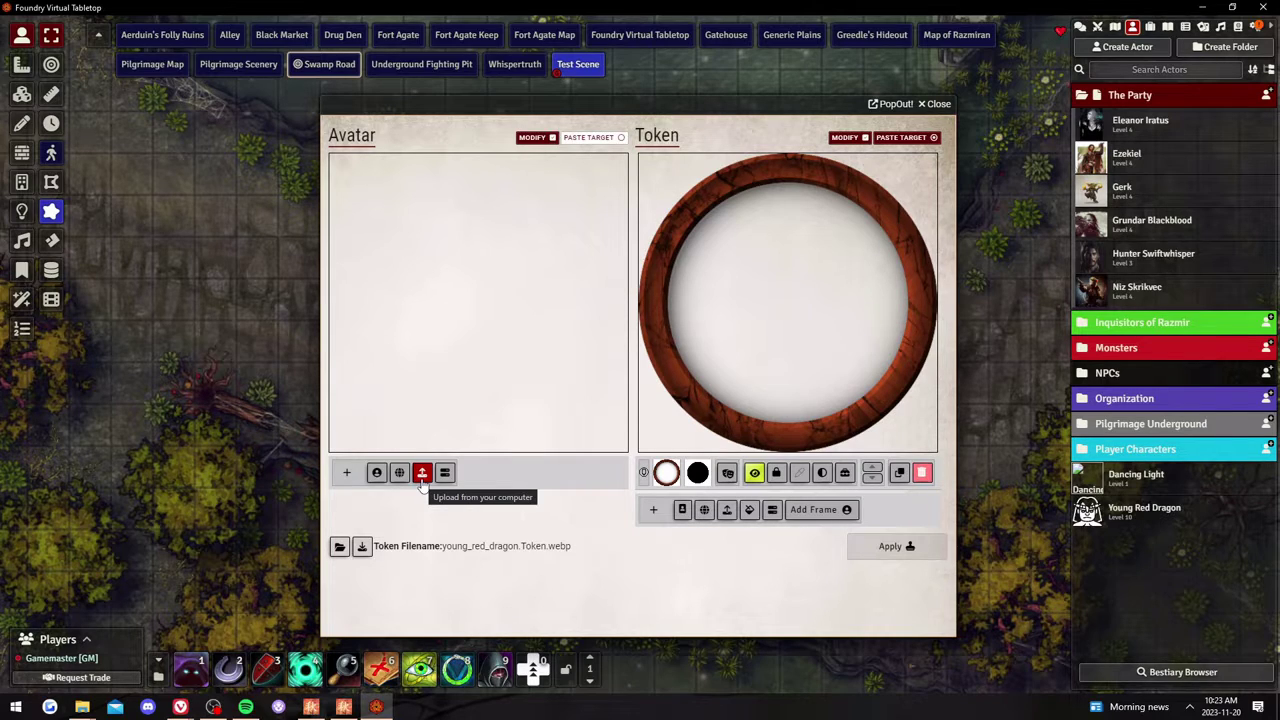
# - Browse Foundry's user data on the computer, looking into the Data folder and its assets folder
pyautogui.moveTo(381, 709)
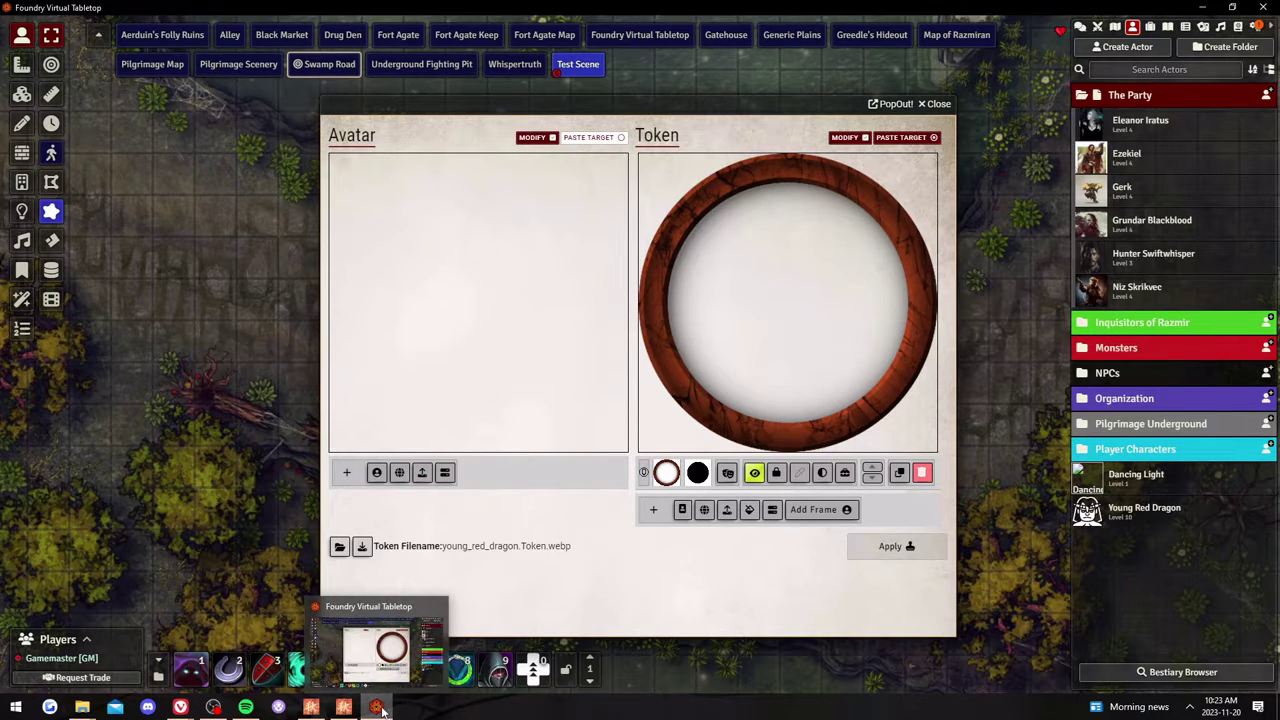
pyautogui.rightClick(379, 708)
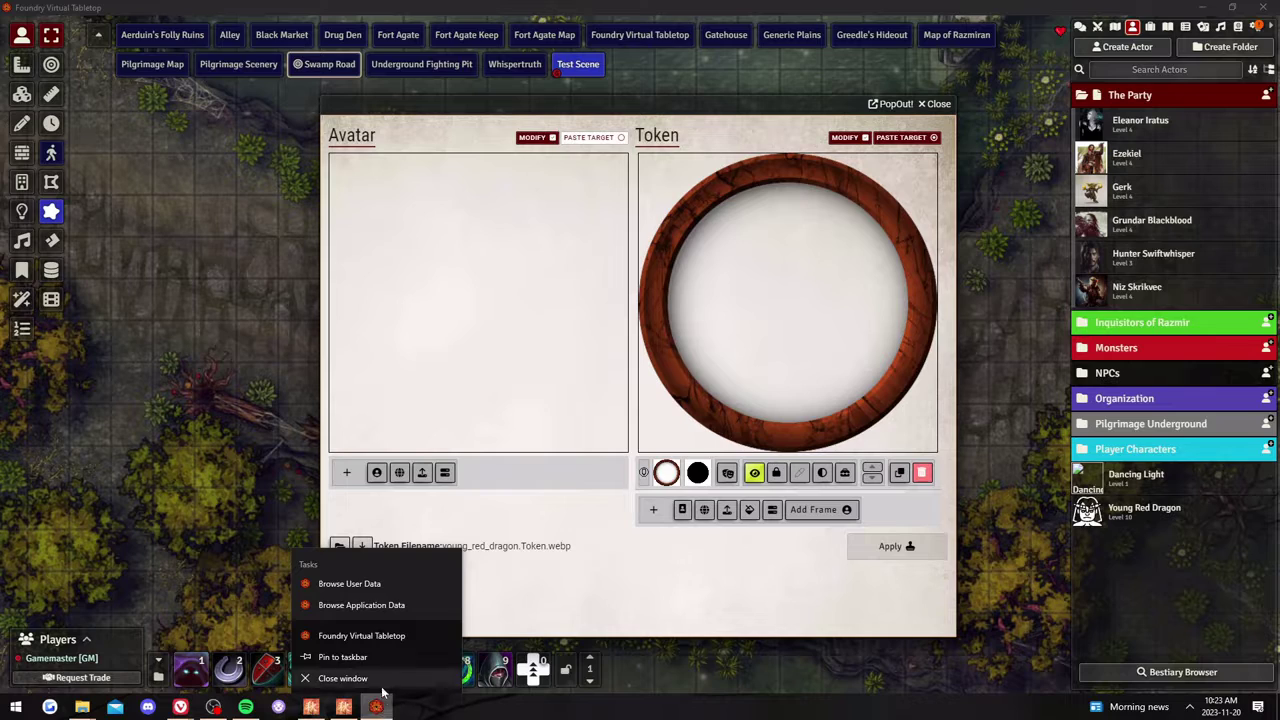
pyautogui.click(377, 590)
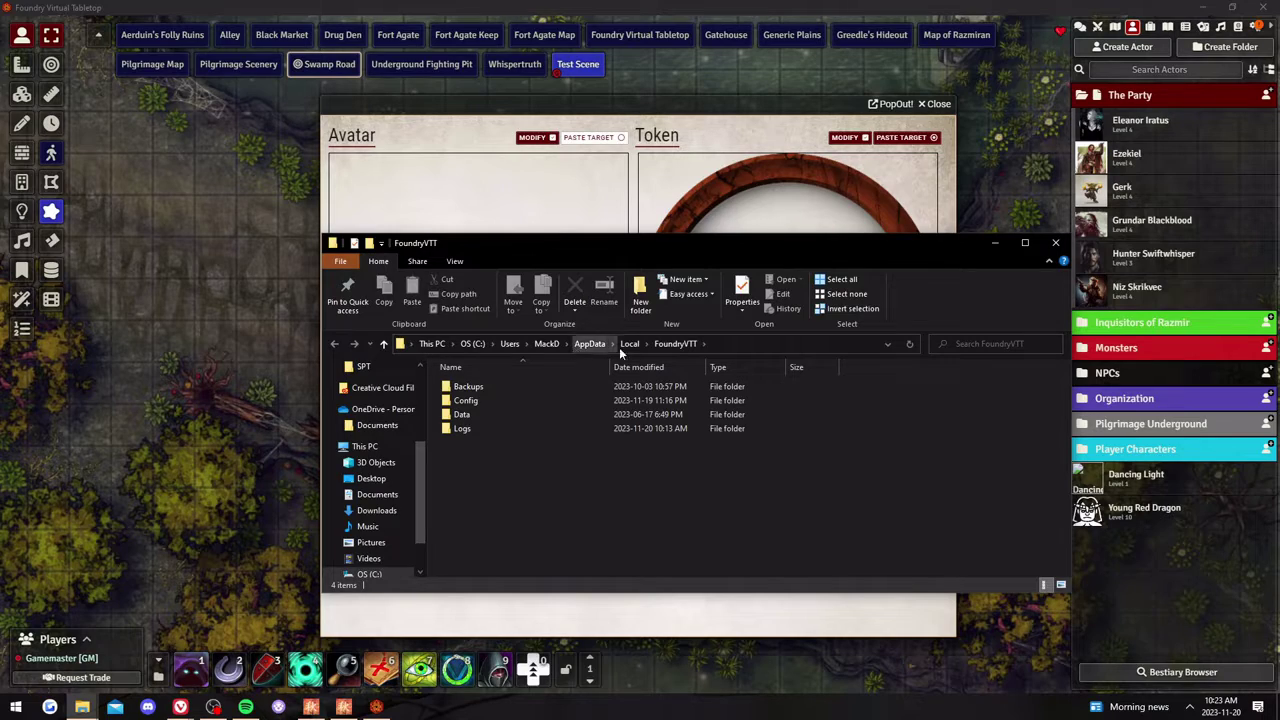
pyautogui.click(495, 414)
pyautogui.doubleClick(495, 414)
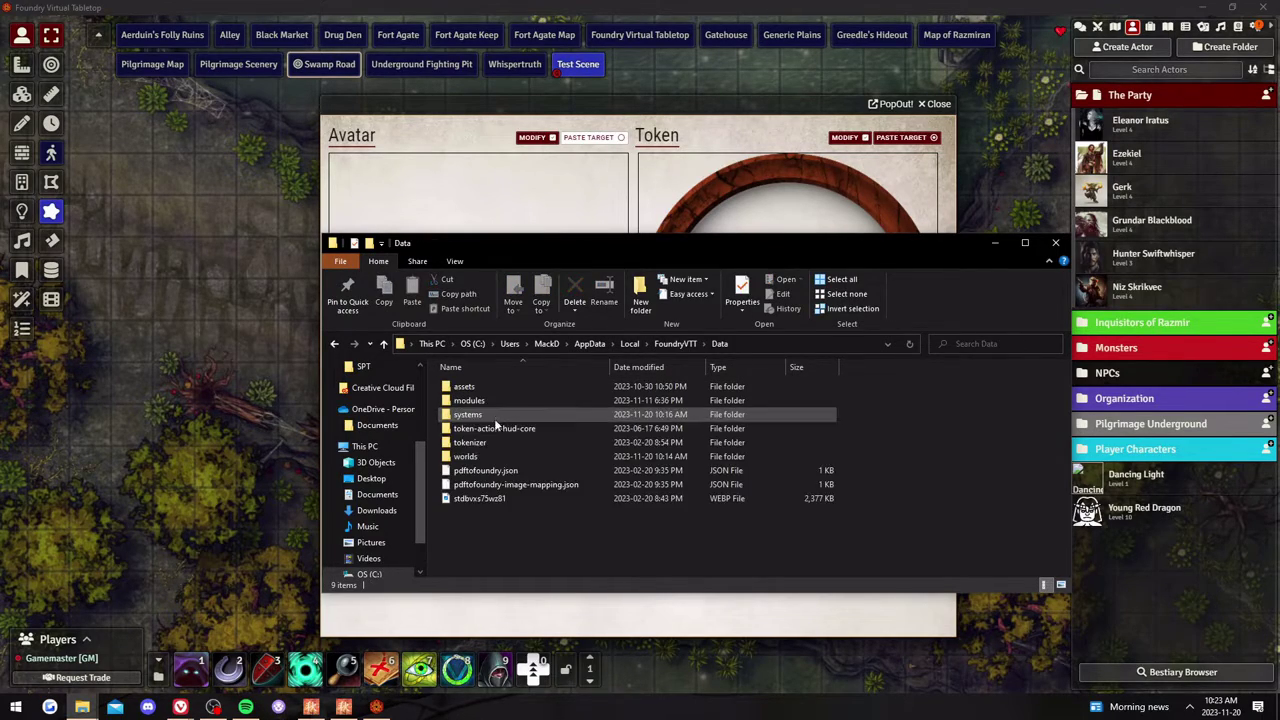
pyautogui.doubleClick(622, 397)
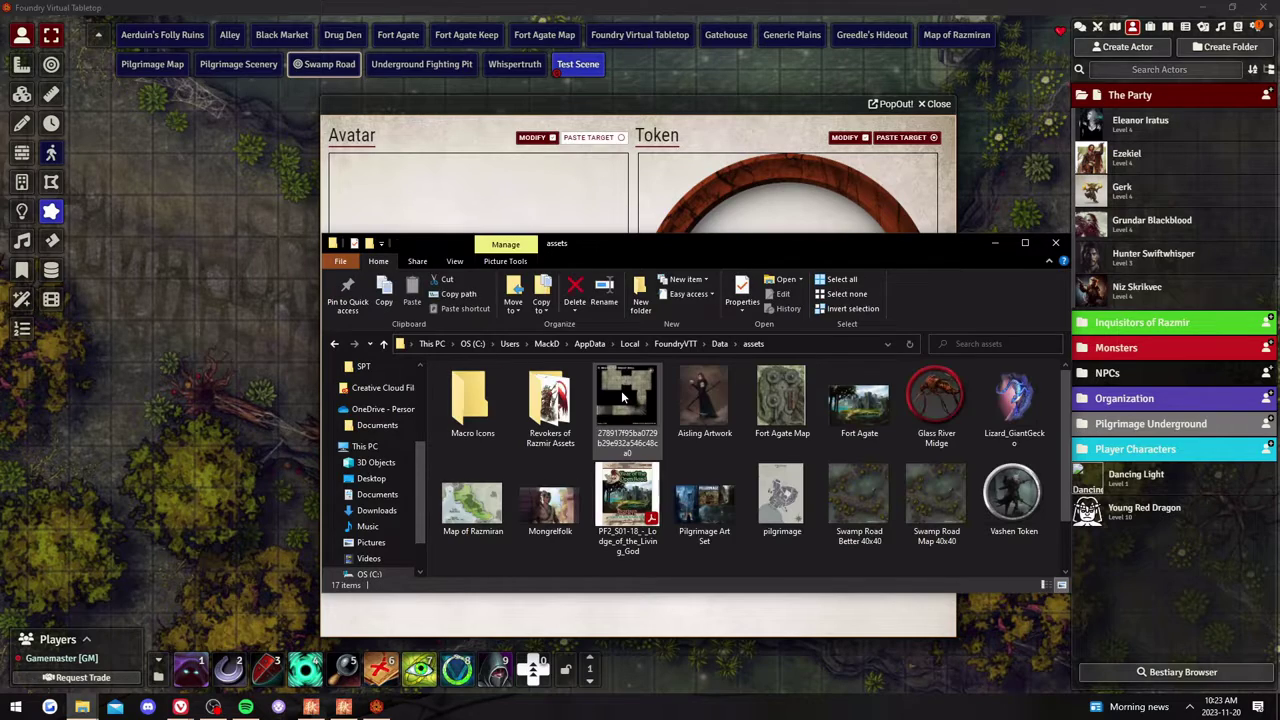
pyautogui.click(334, 343)
pyautogui.click(605, 443)
pyautogui.click(530, 508)
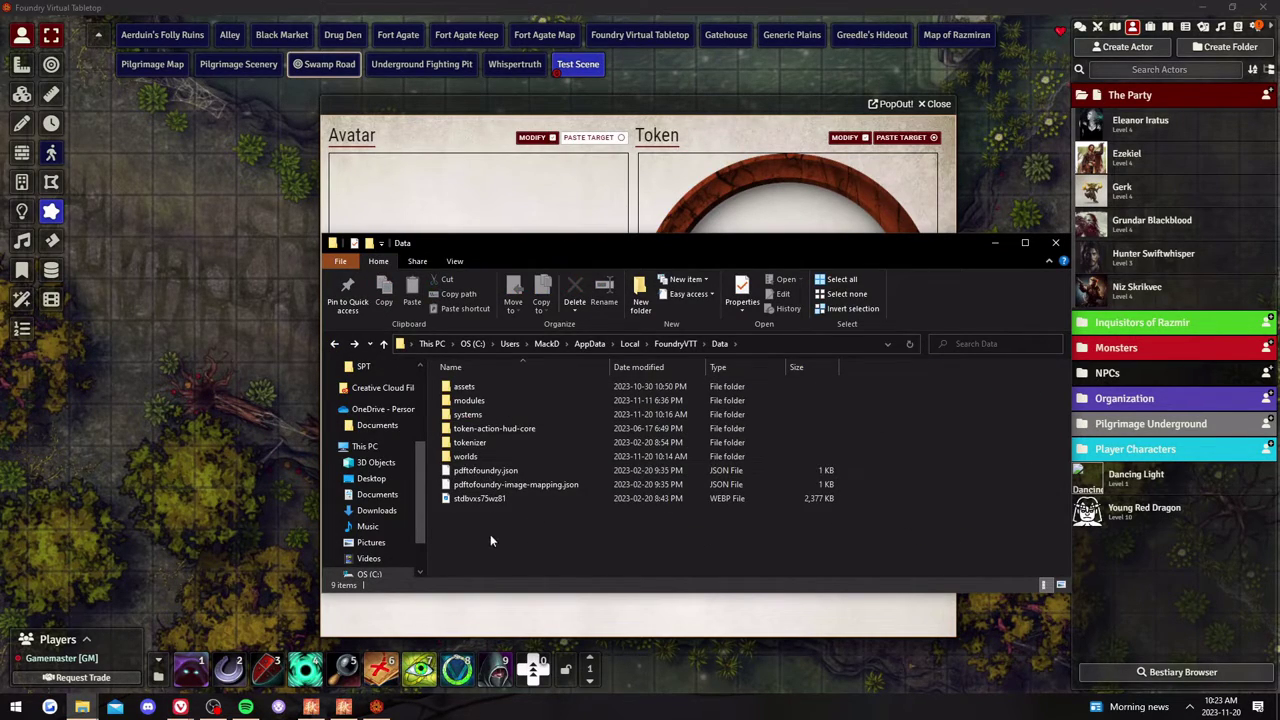
# - Look through the tokenizer folder and its pc-images, return to the Data folder, and close the file window
pyautogui.doubleClick(480, 442)
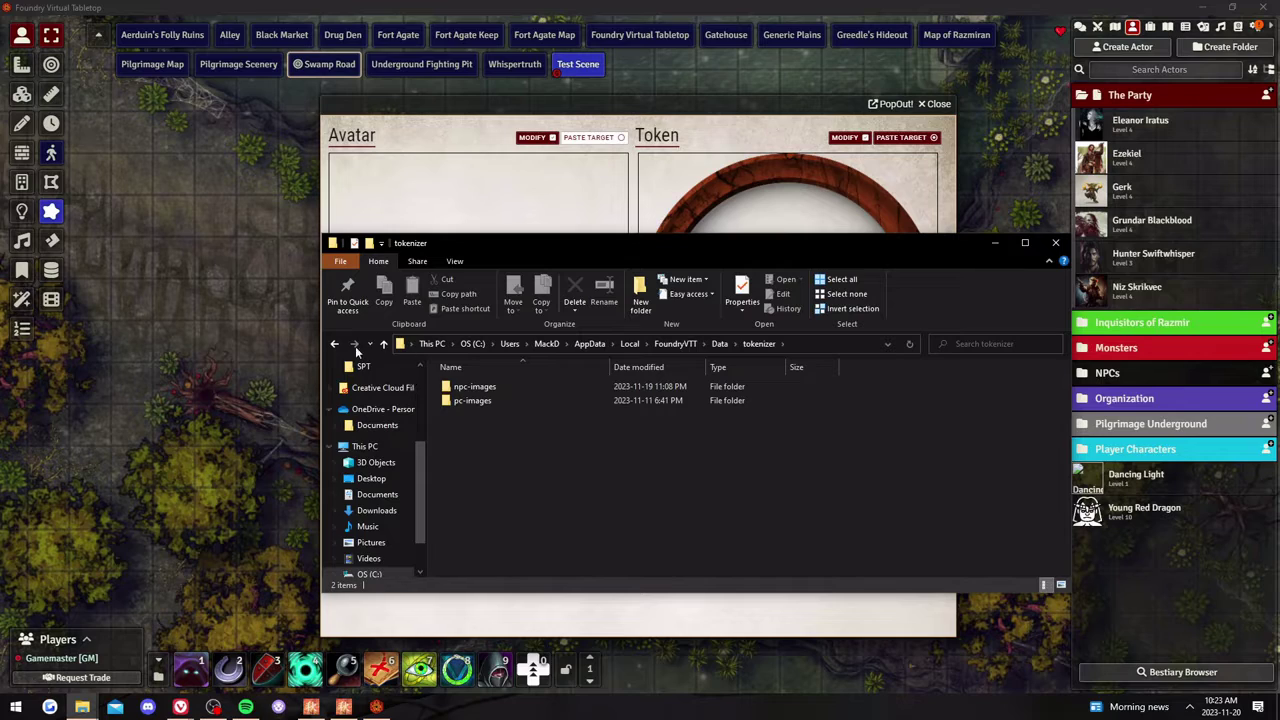
pyautogui.doubleClick(446, 400)
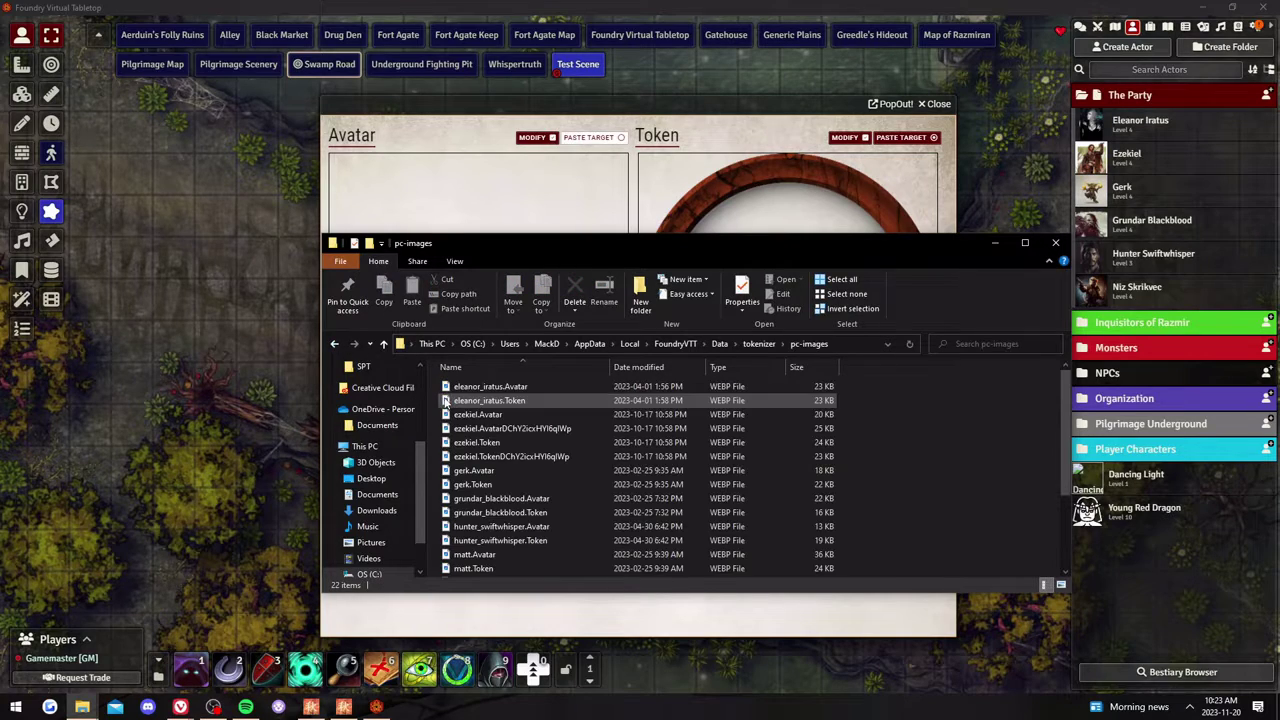
pyautogui.doubleClick(335, 344)
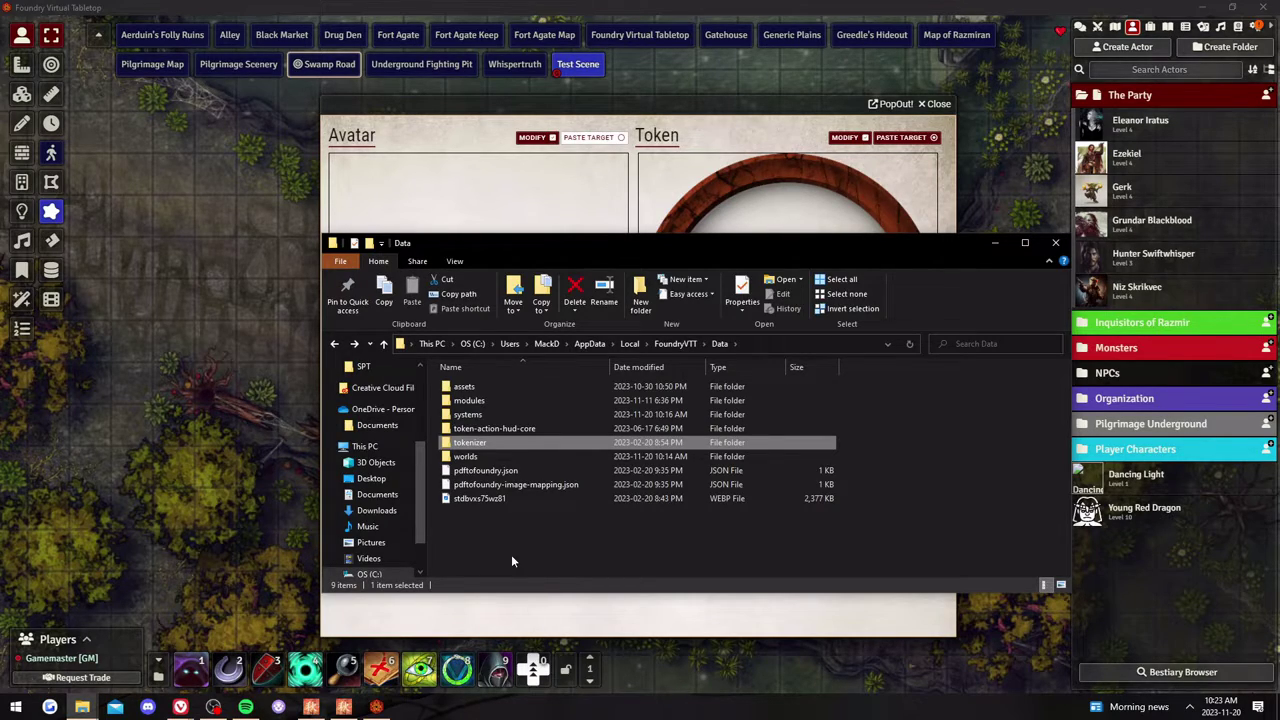
pyautogui.rightClick(511, 561)
pyautogui.click(580, 553)
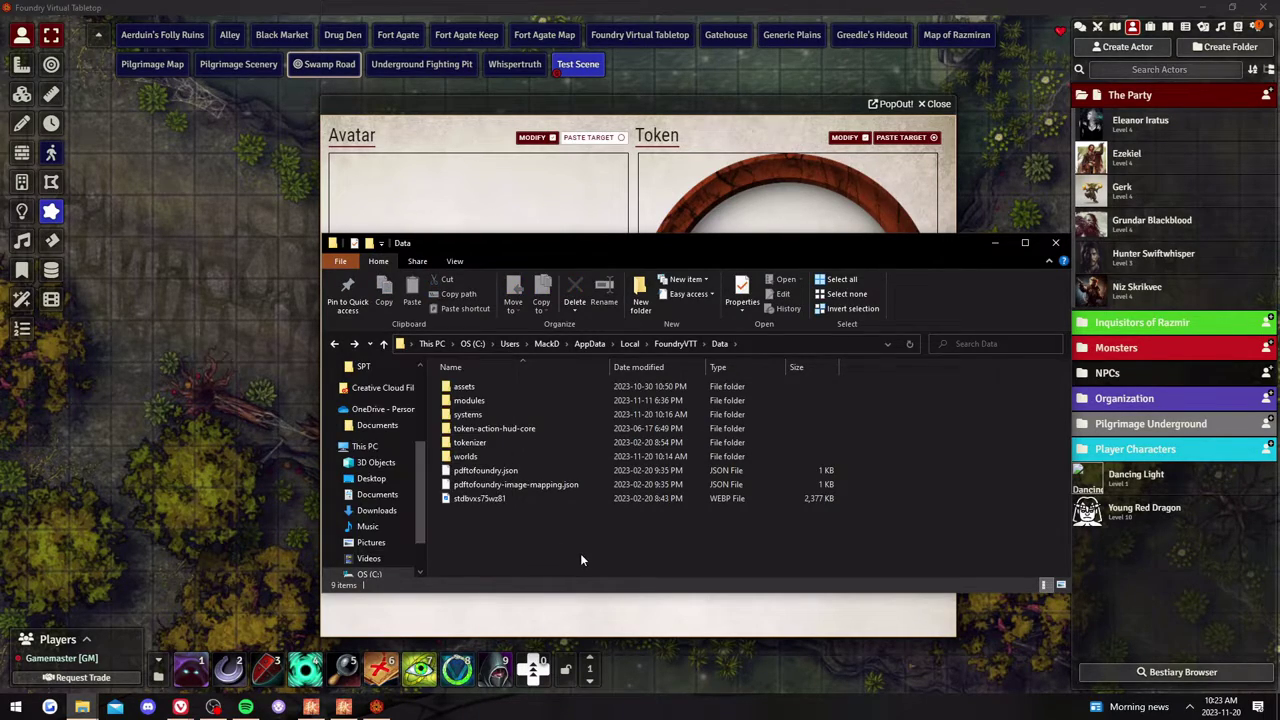
pyautogui.doubleClick(464, 387)
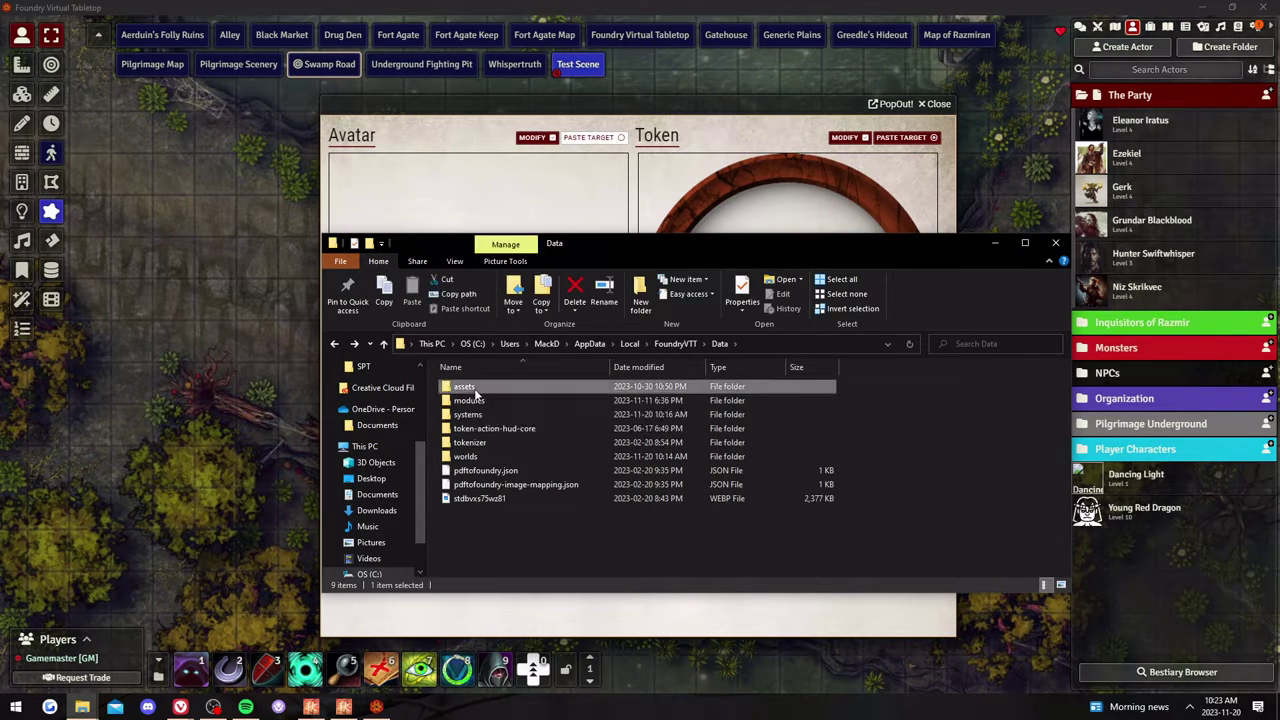
pyautogui.click(1056, 245)
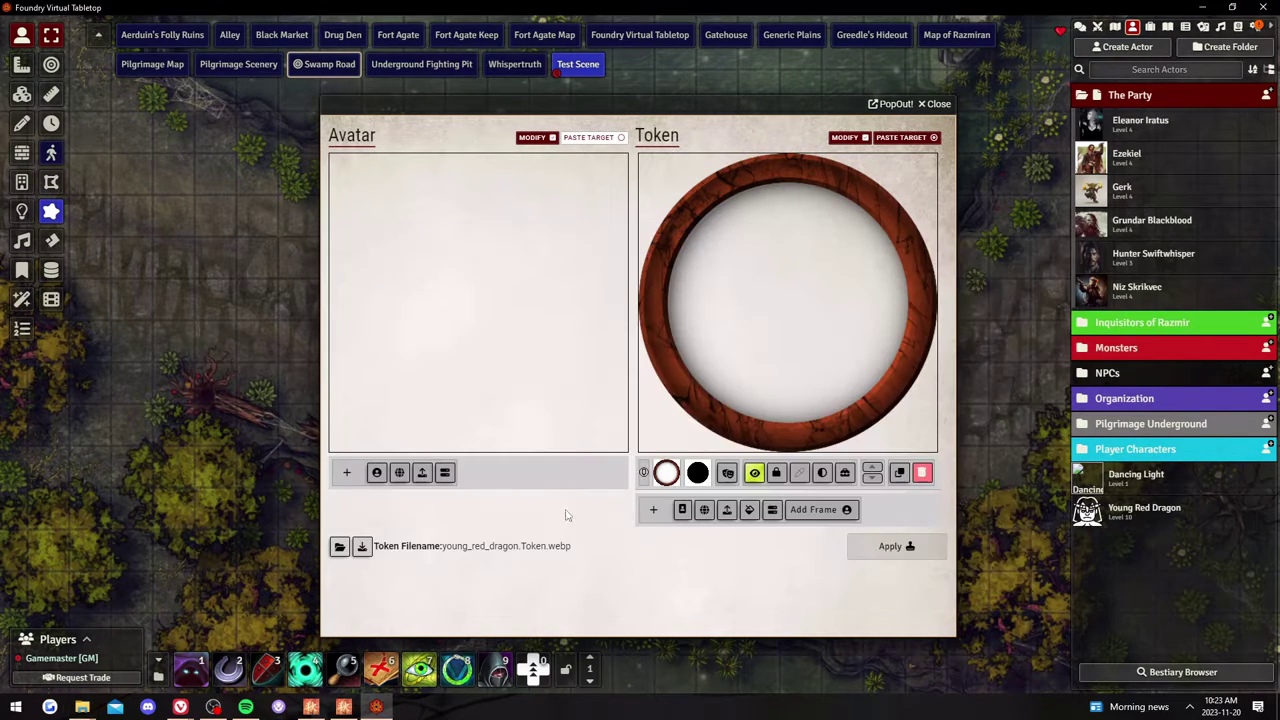
# - Upload the "Red Dragon" image from the Revokers of Razmir Assets folder as the avatar
pyautogui.click(421, 474)
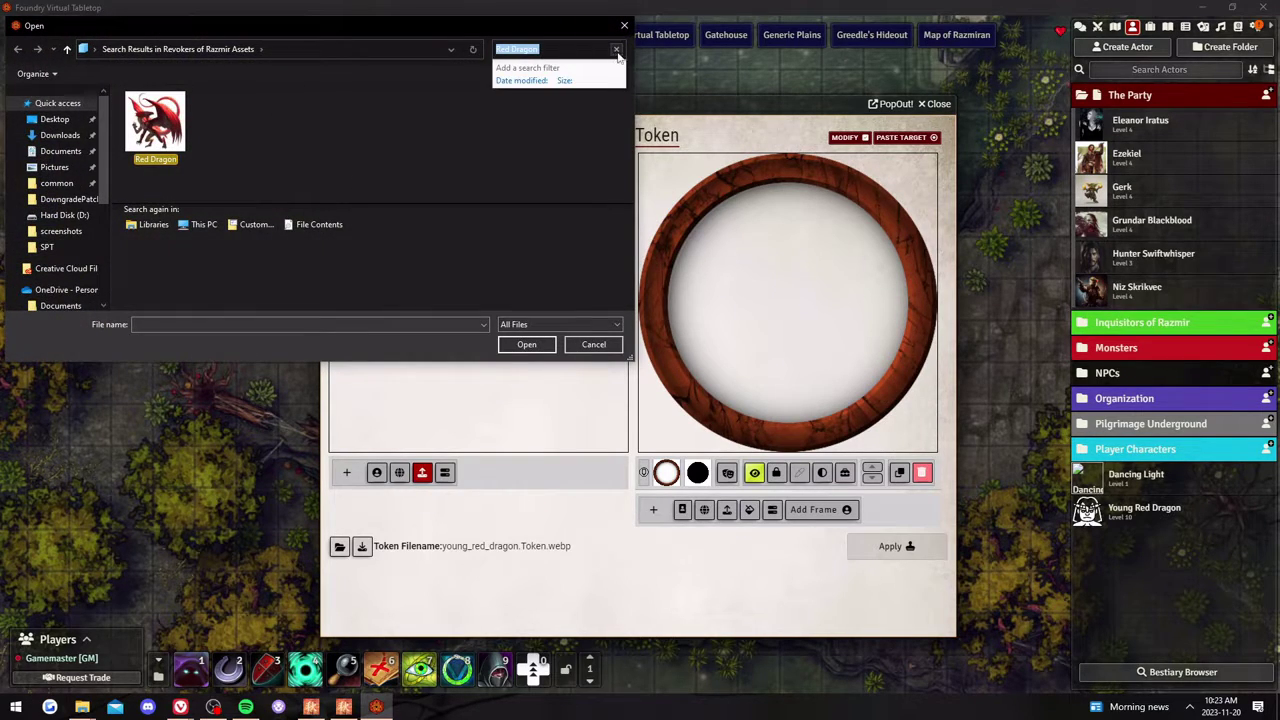
pyautogui.click(616, 49)
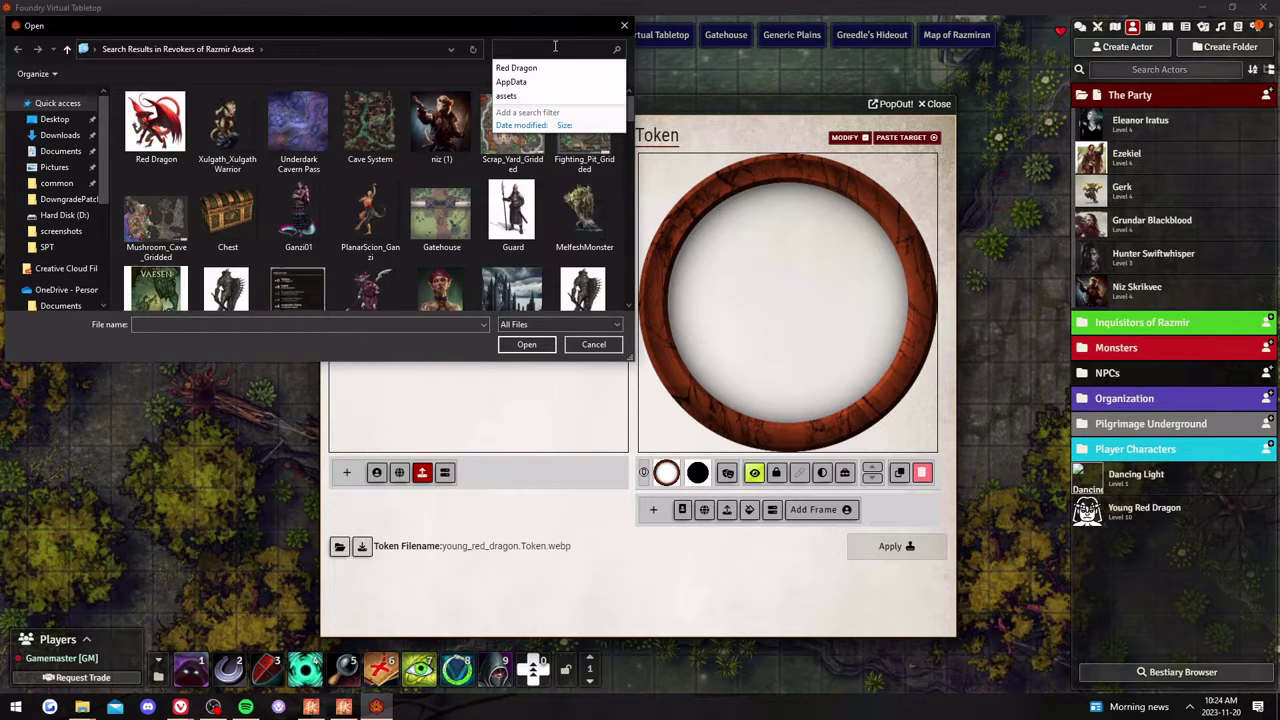
pyautogui.click(548, 68)
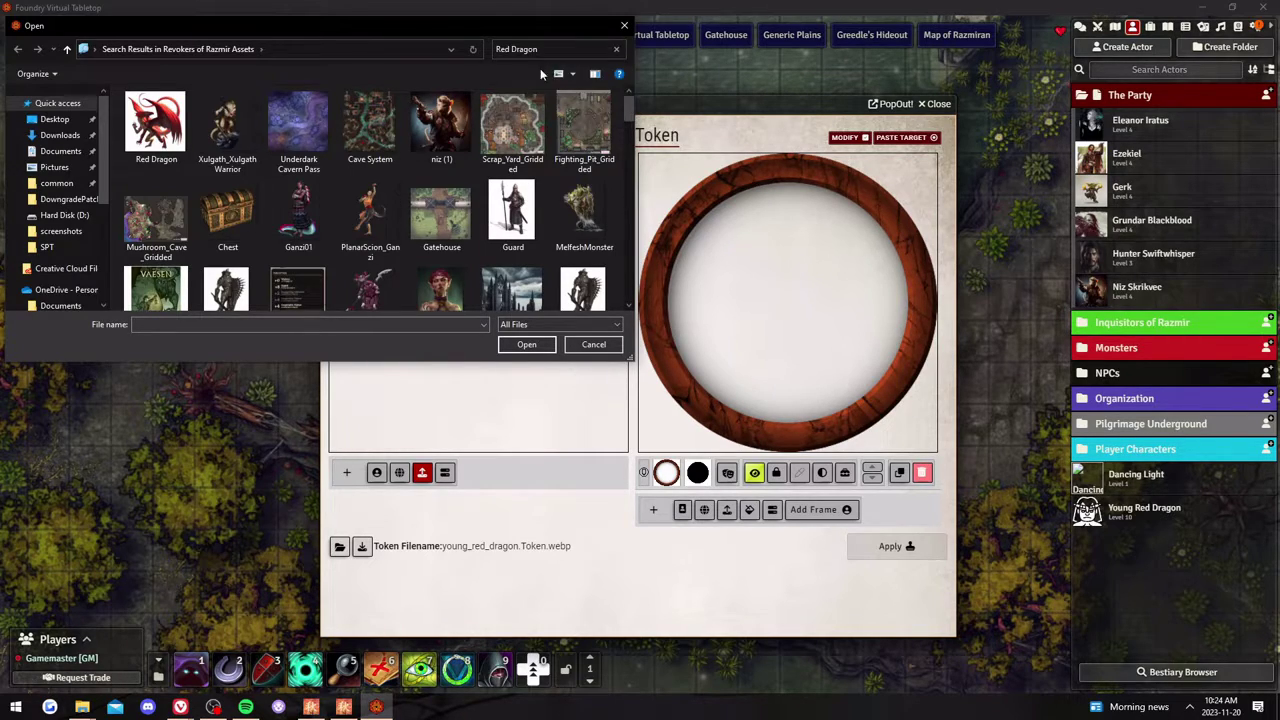
pyautogui.doubleClick(156, 125)
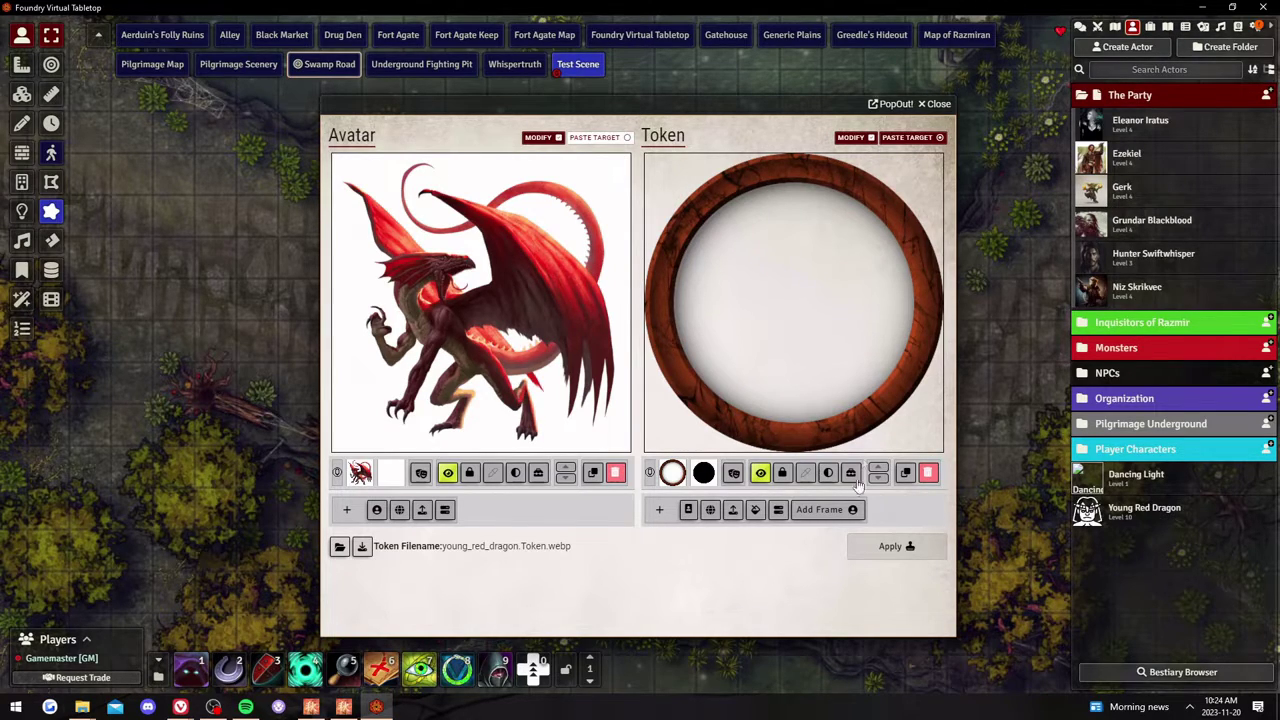
# - Upload the "Red Dragon" image to the token, layer the ring frame above it, and apply the new artwork to the actor
pyautogui.click(733, 511)
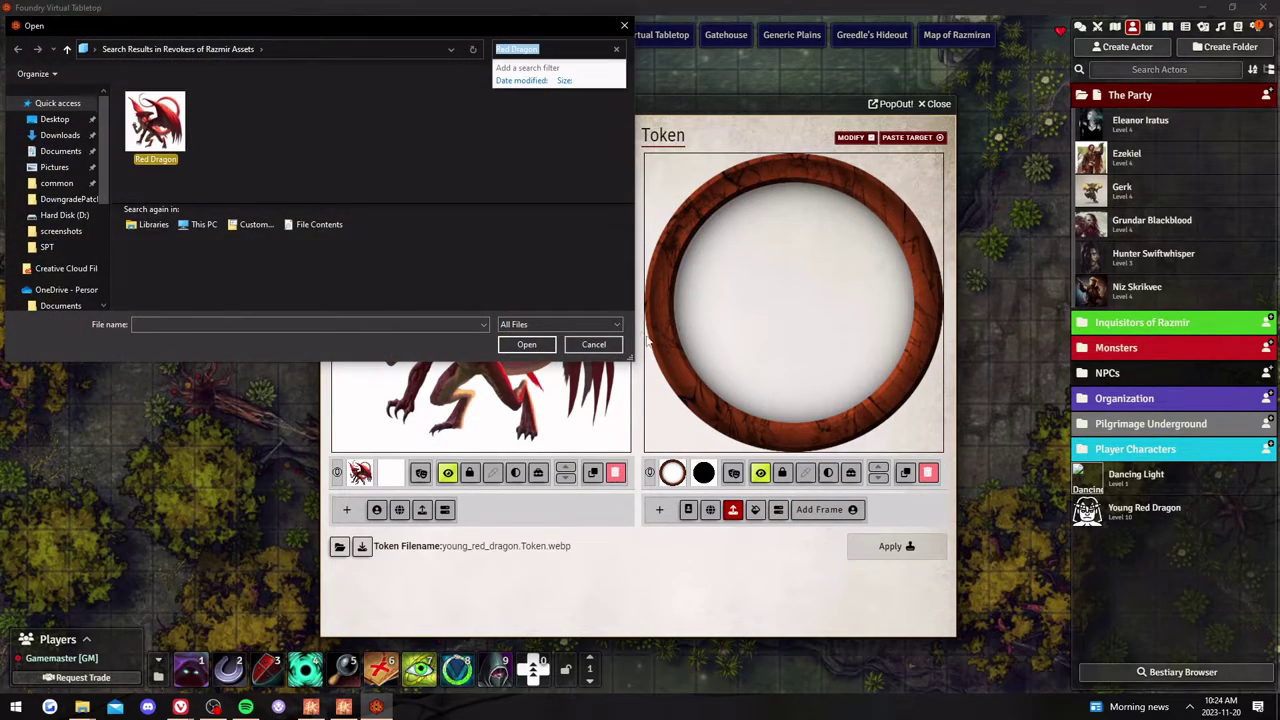
pyautogui.click(600, 344)
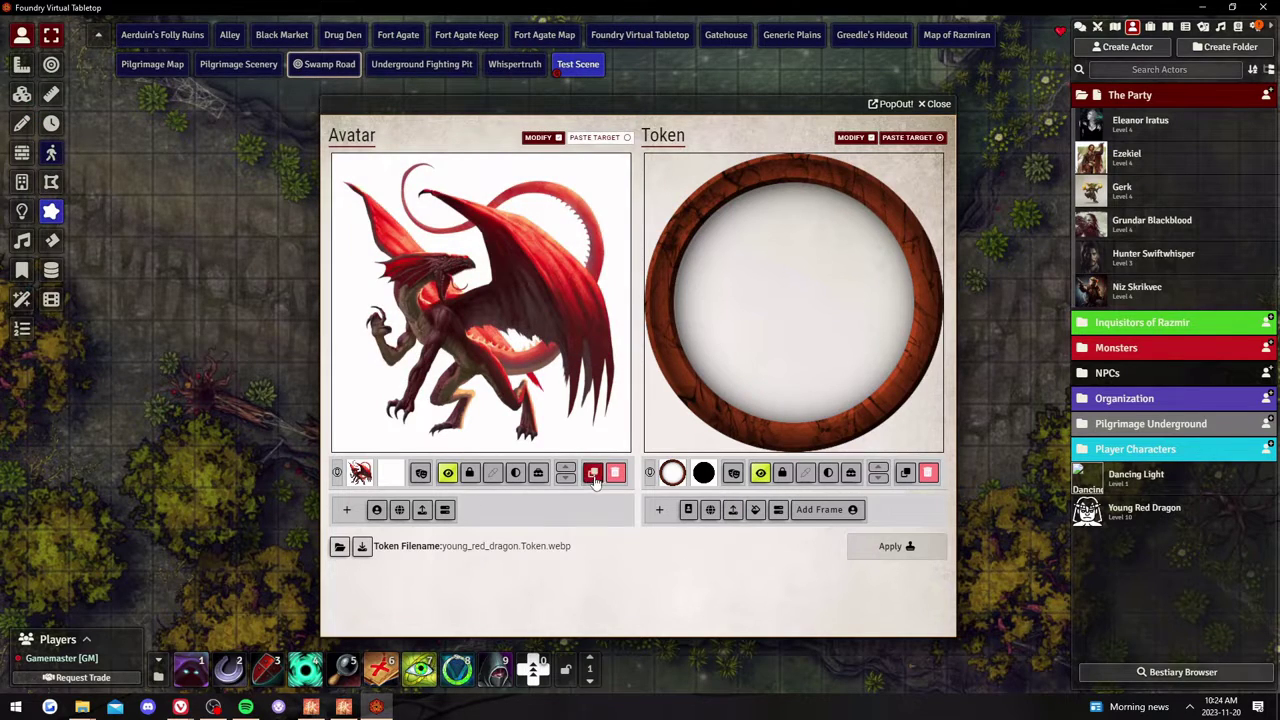
pyautogui.click(733, 511)
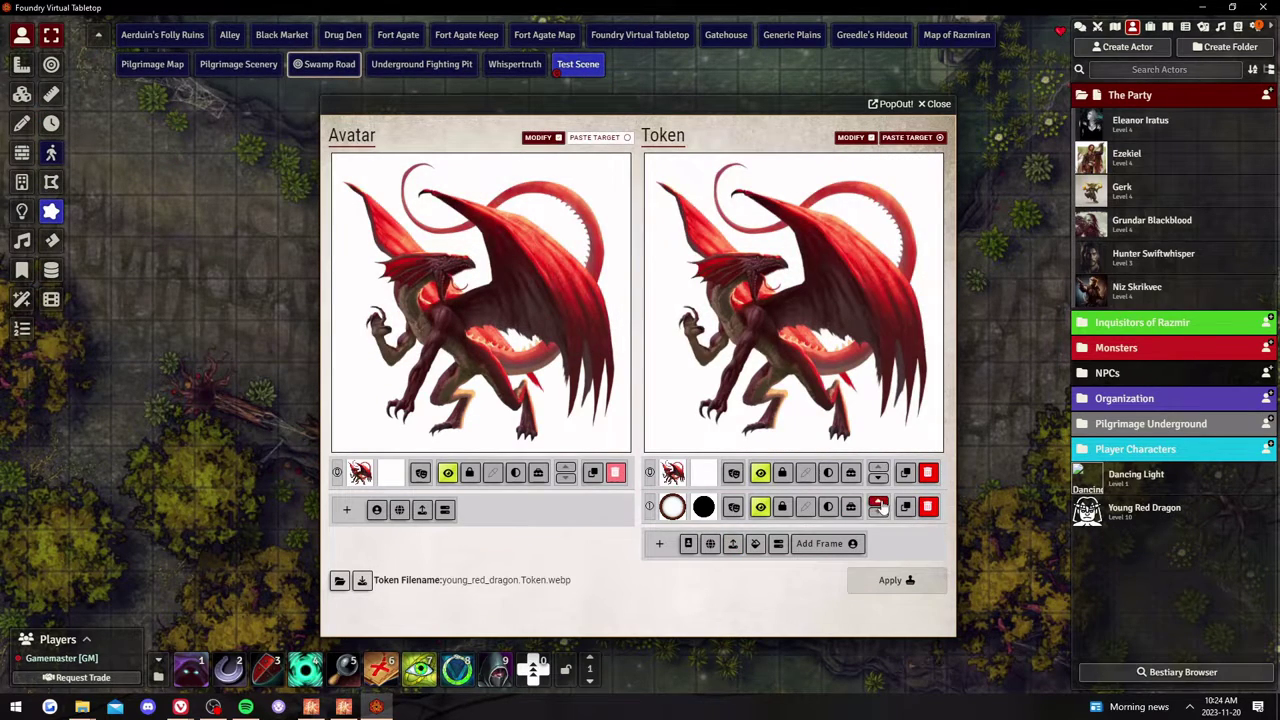
pyautogui.click(878, 501)
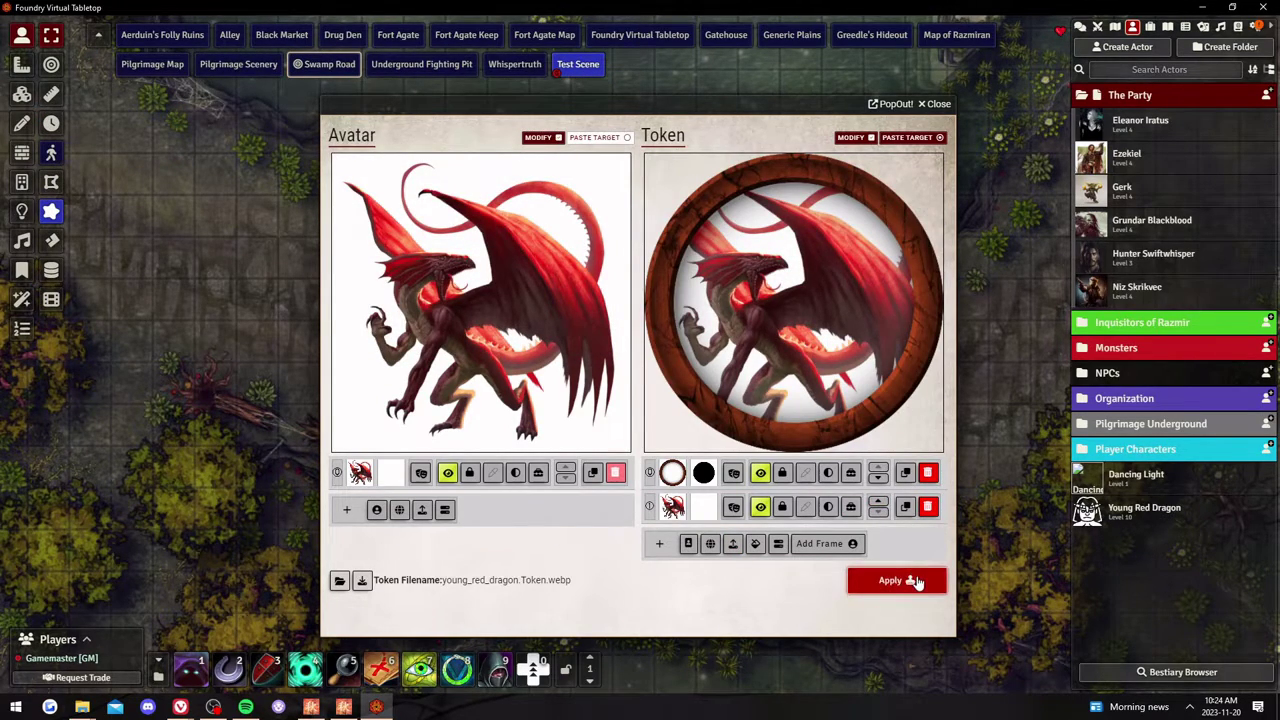
pyautogui.click(886, 582)
pyautogui.click(846, 148)
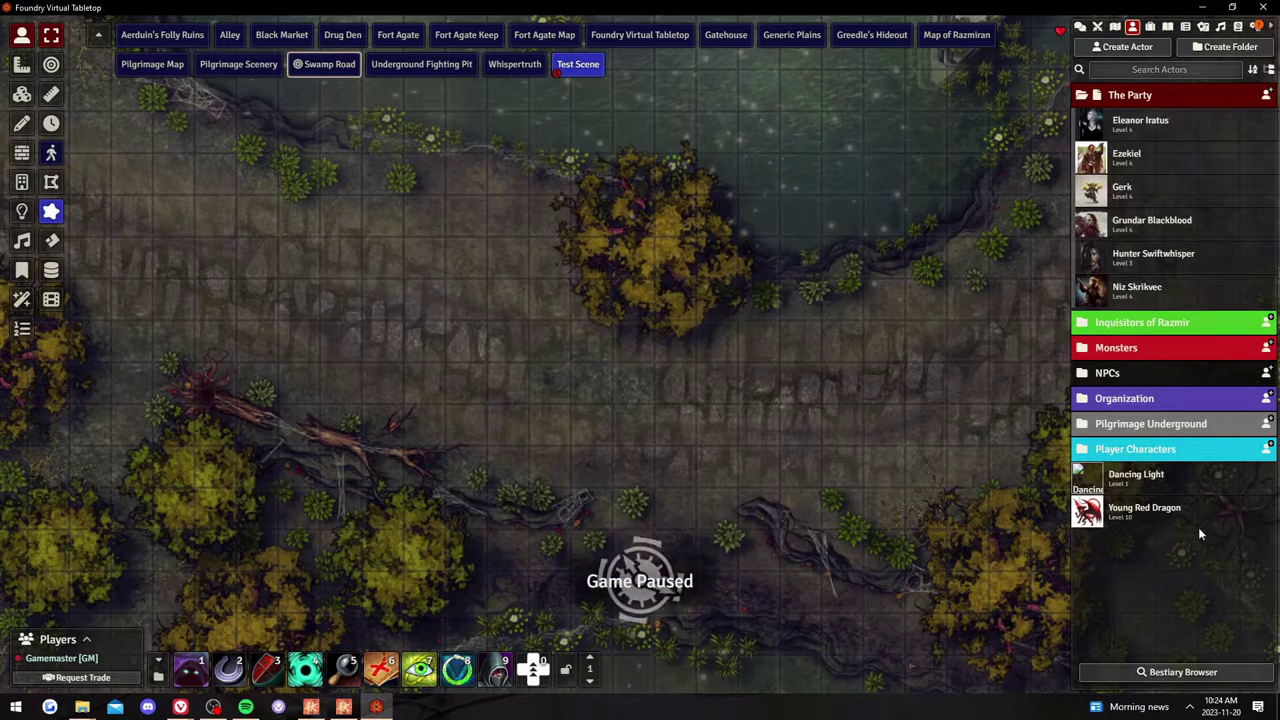
# - Place the Young Red Dragon on the stone road below the central tree, with a party character's token just west of it
pyautogui.moveTo(1167, 512); pyautogui.dragTo(700, 404)
pyautogui.click(702, 396)
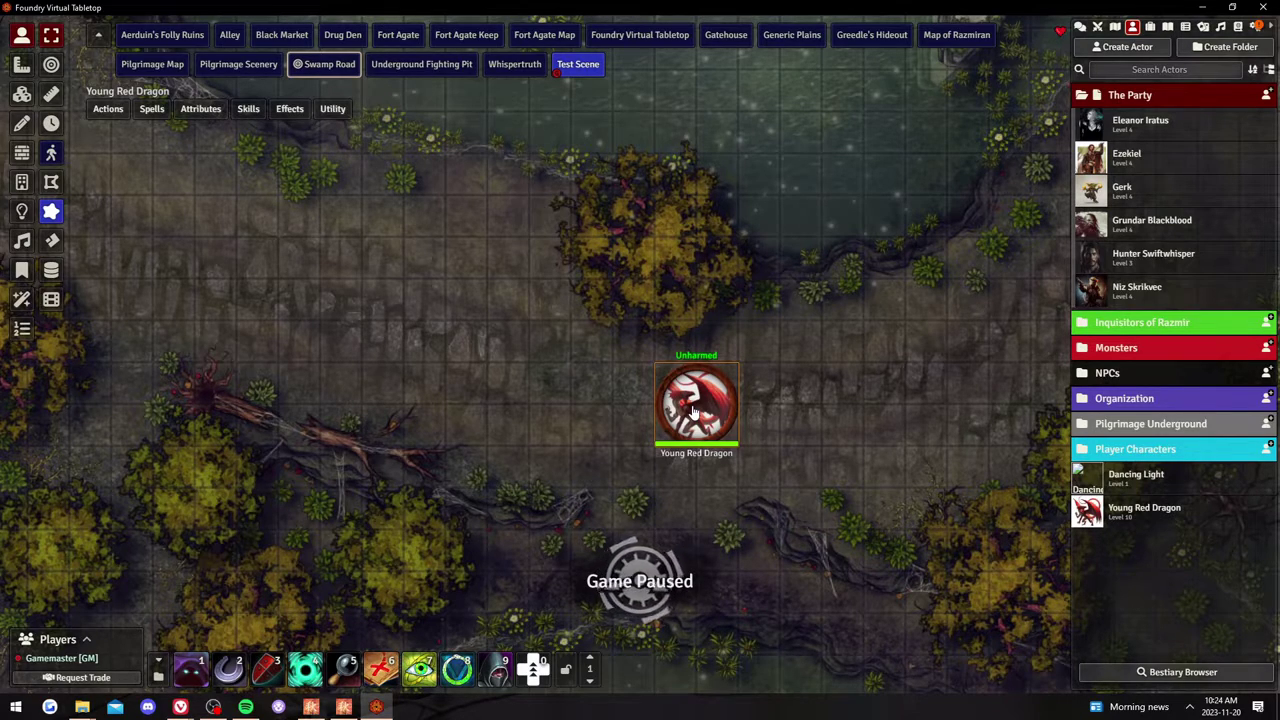
pyautogui.press('Escape')
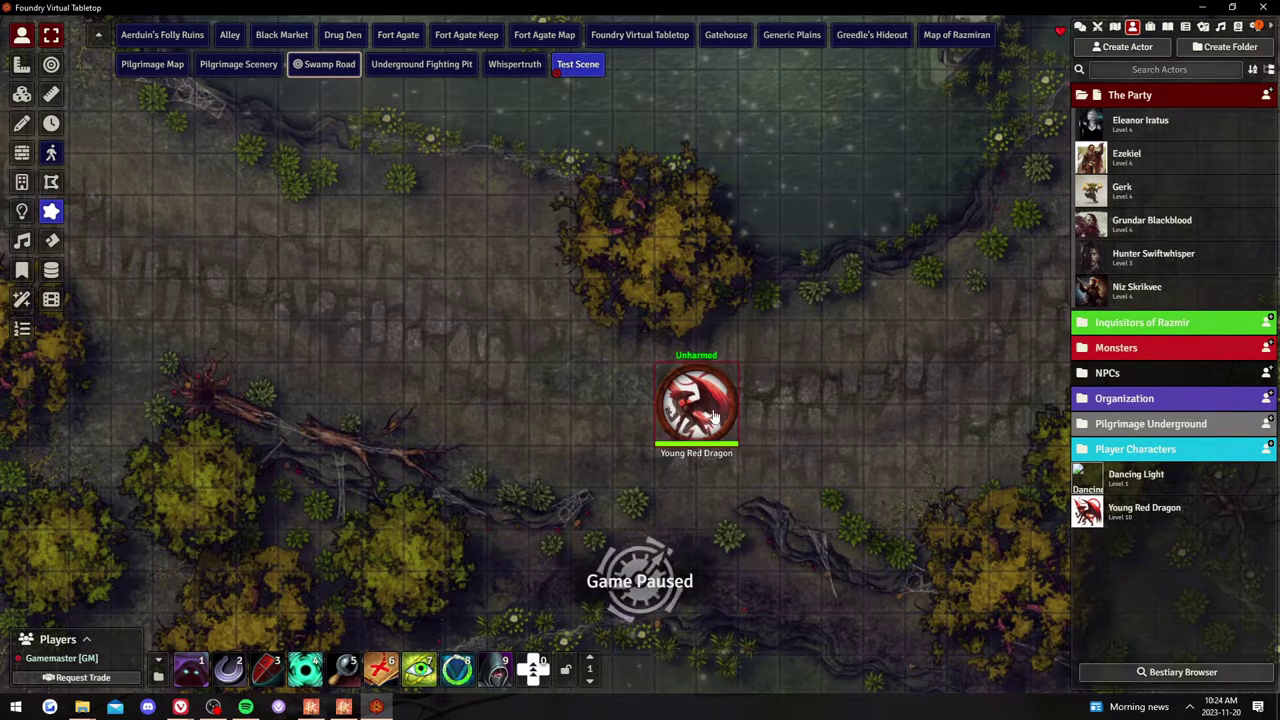
pyautogui.moveTo(1085, 253); pyautogui.dragTo(549, 383)
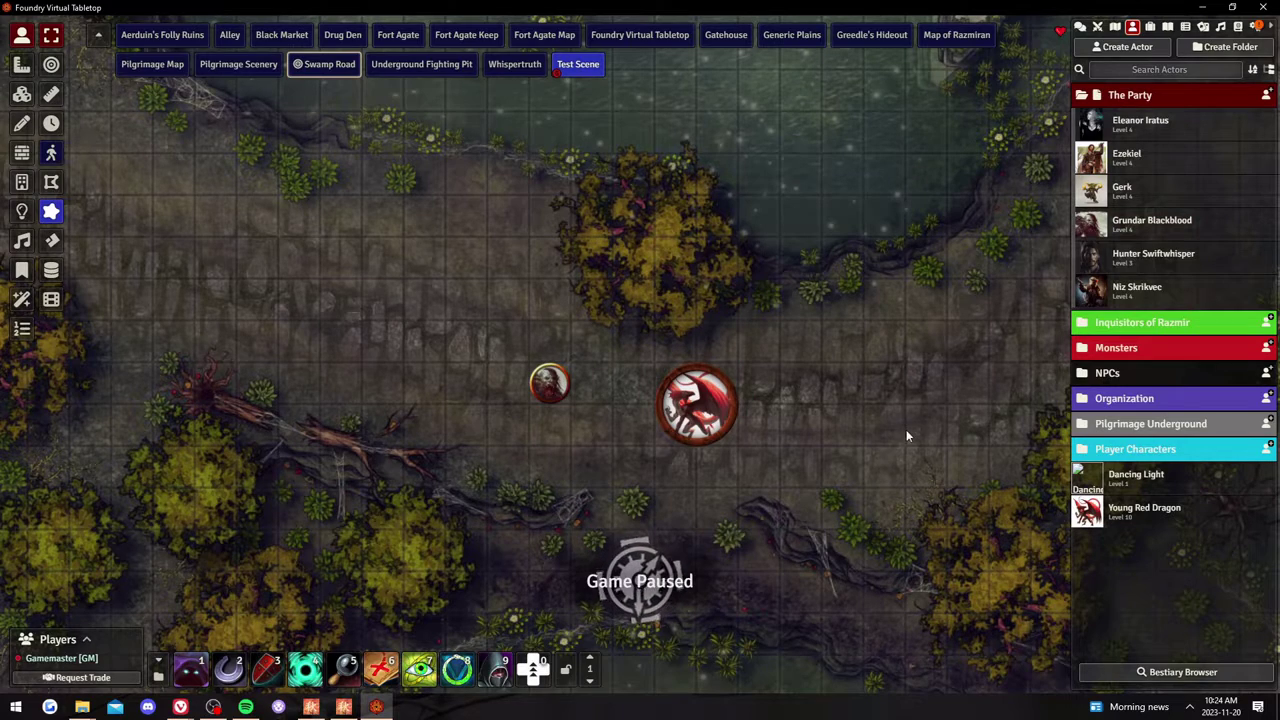